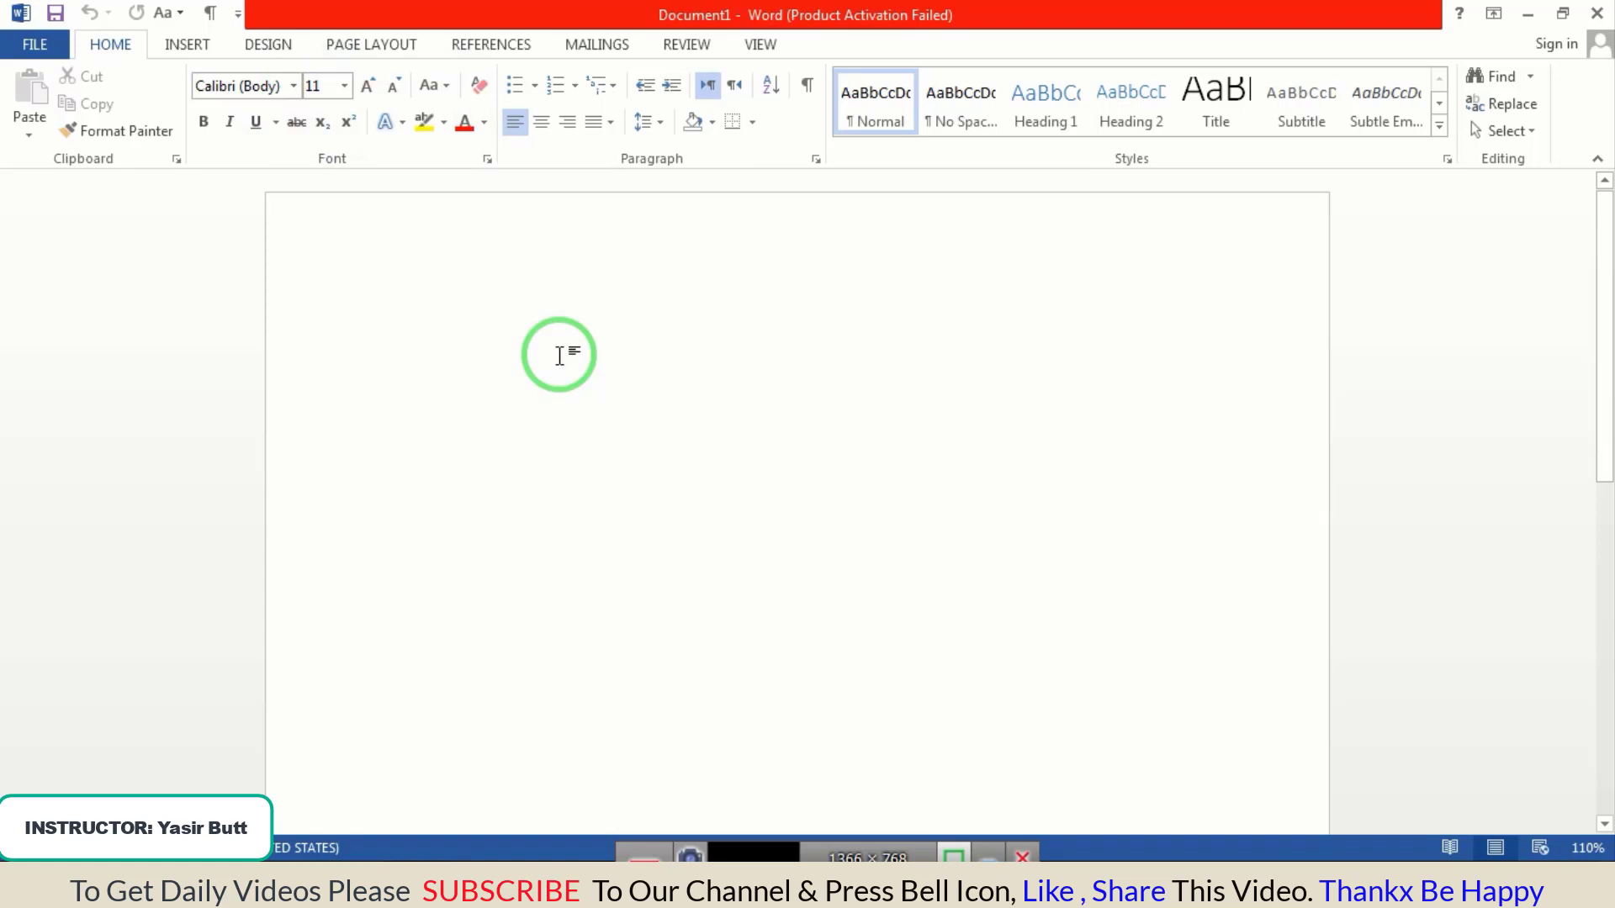
- Zoom the blank page in from 110% to 150% with Ctrl and the mouse wheel
{"action": "scroll", "coordinate": [559, 356], "scroll_direction": "up", "scroll_amount": 4, "text": "ctrl"}
{"action": "type", "text": "p"}
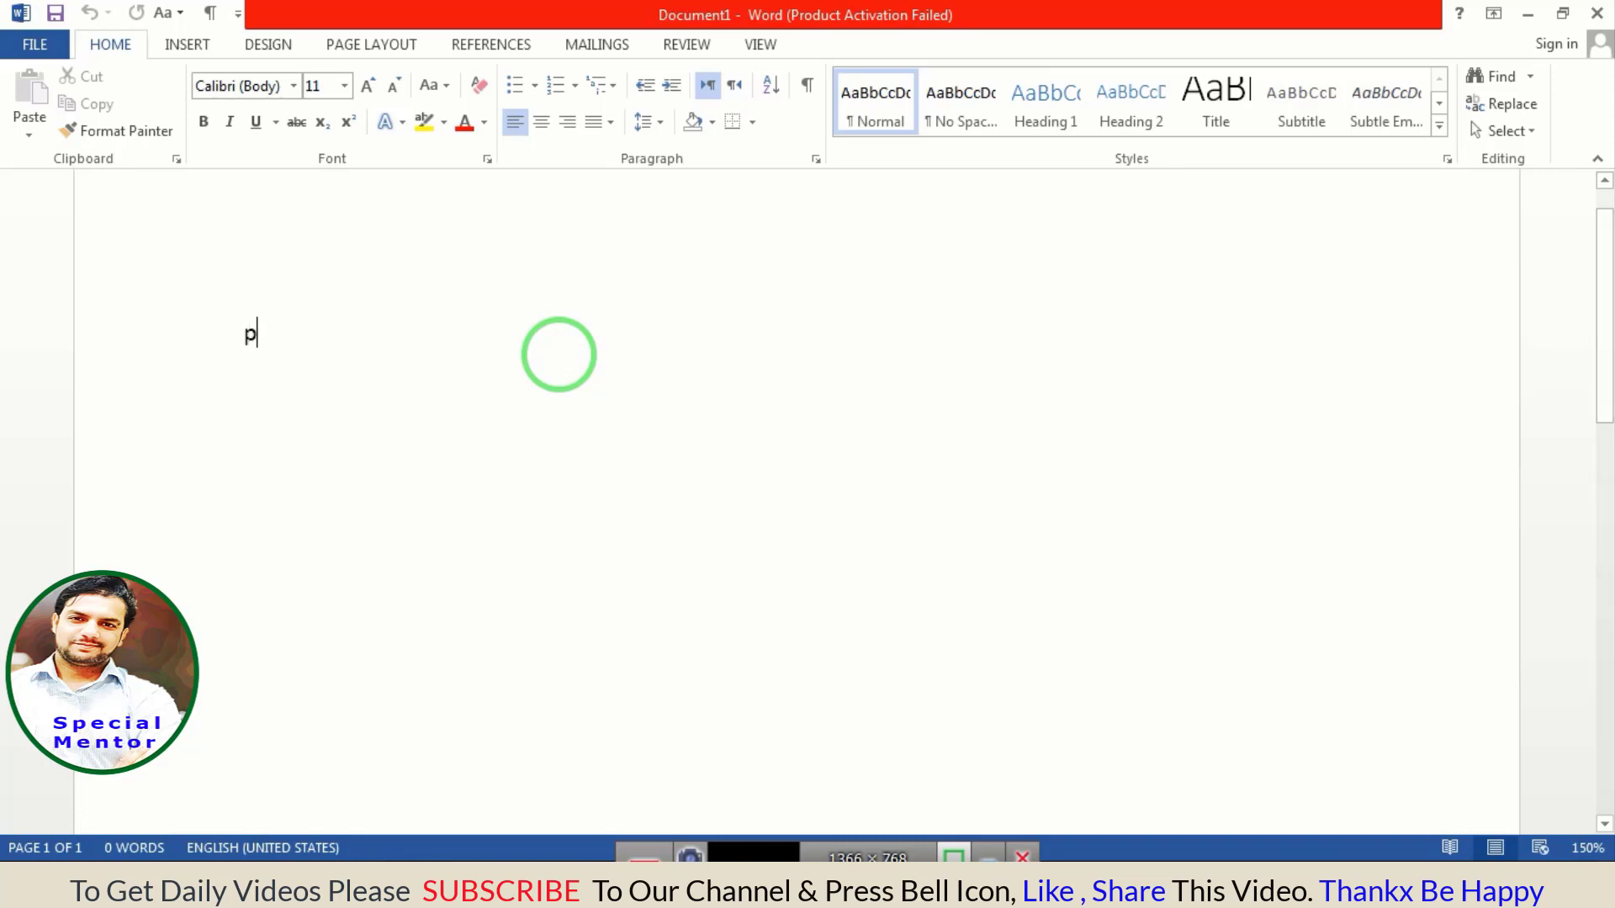
- Type PAKISTAN on the first line, fixing stray letters, and place the cursor after it
{"action": "type", "text": "a"}
{"action": "key", "text": "BackSpace"}
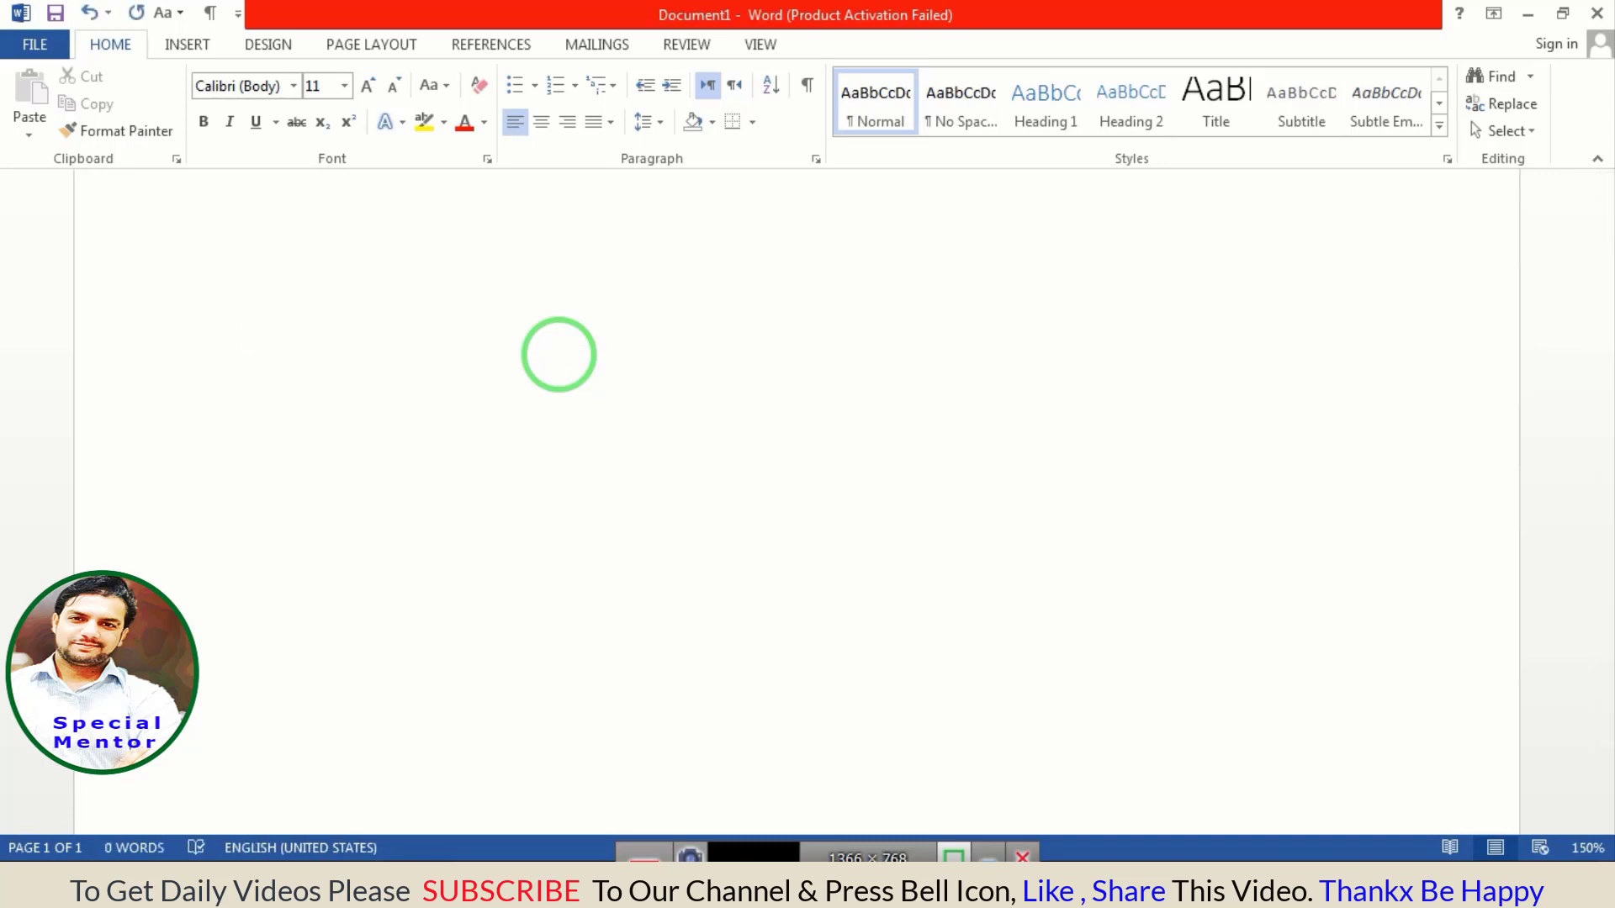
{"action": "type", "text": "PAKISTAN"}
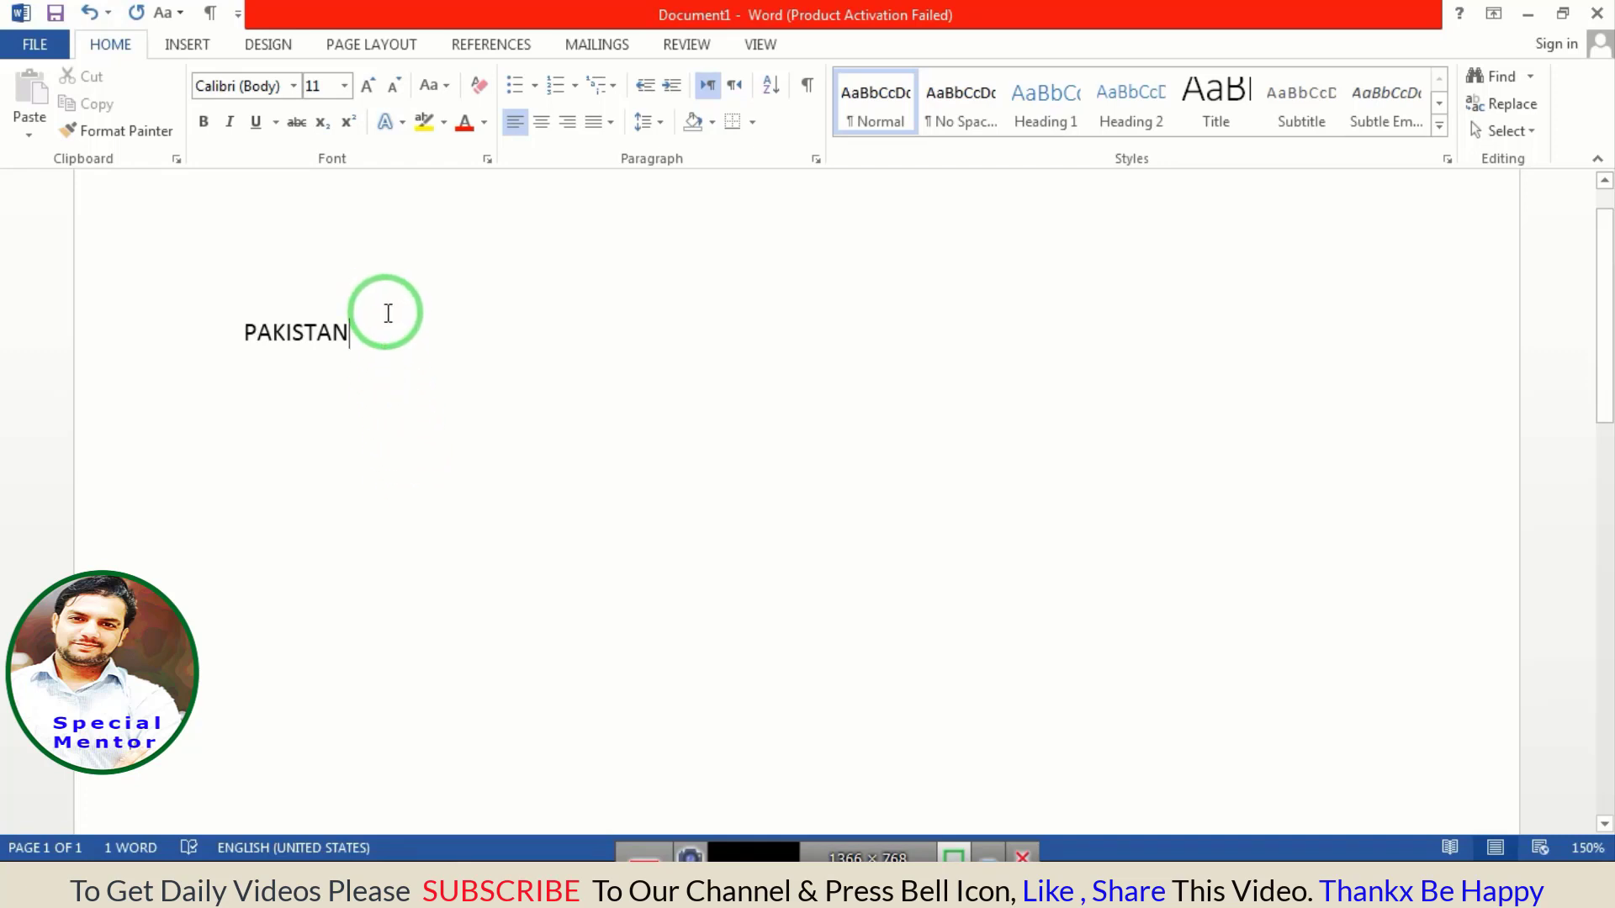
{"action": "left_click", "coordinate": [389, 353]}
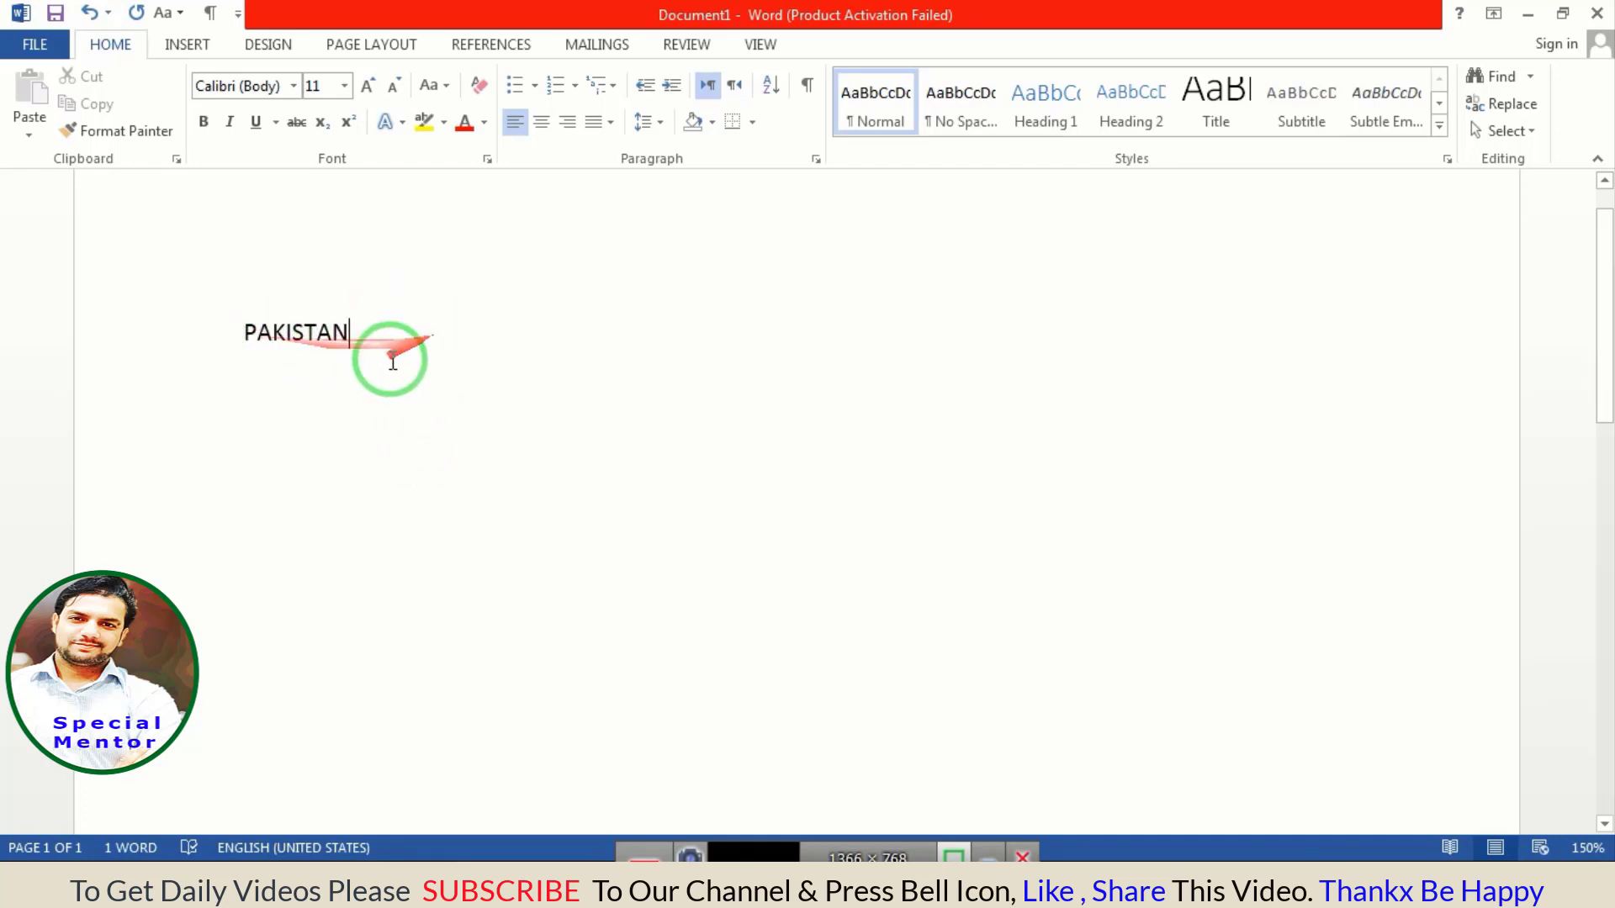
{"action": "key", "text": "alt"}
{"action": "left_click", "coordinate": [336, 345]}
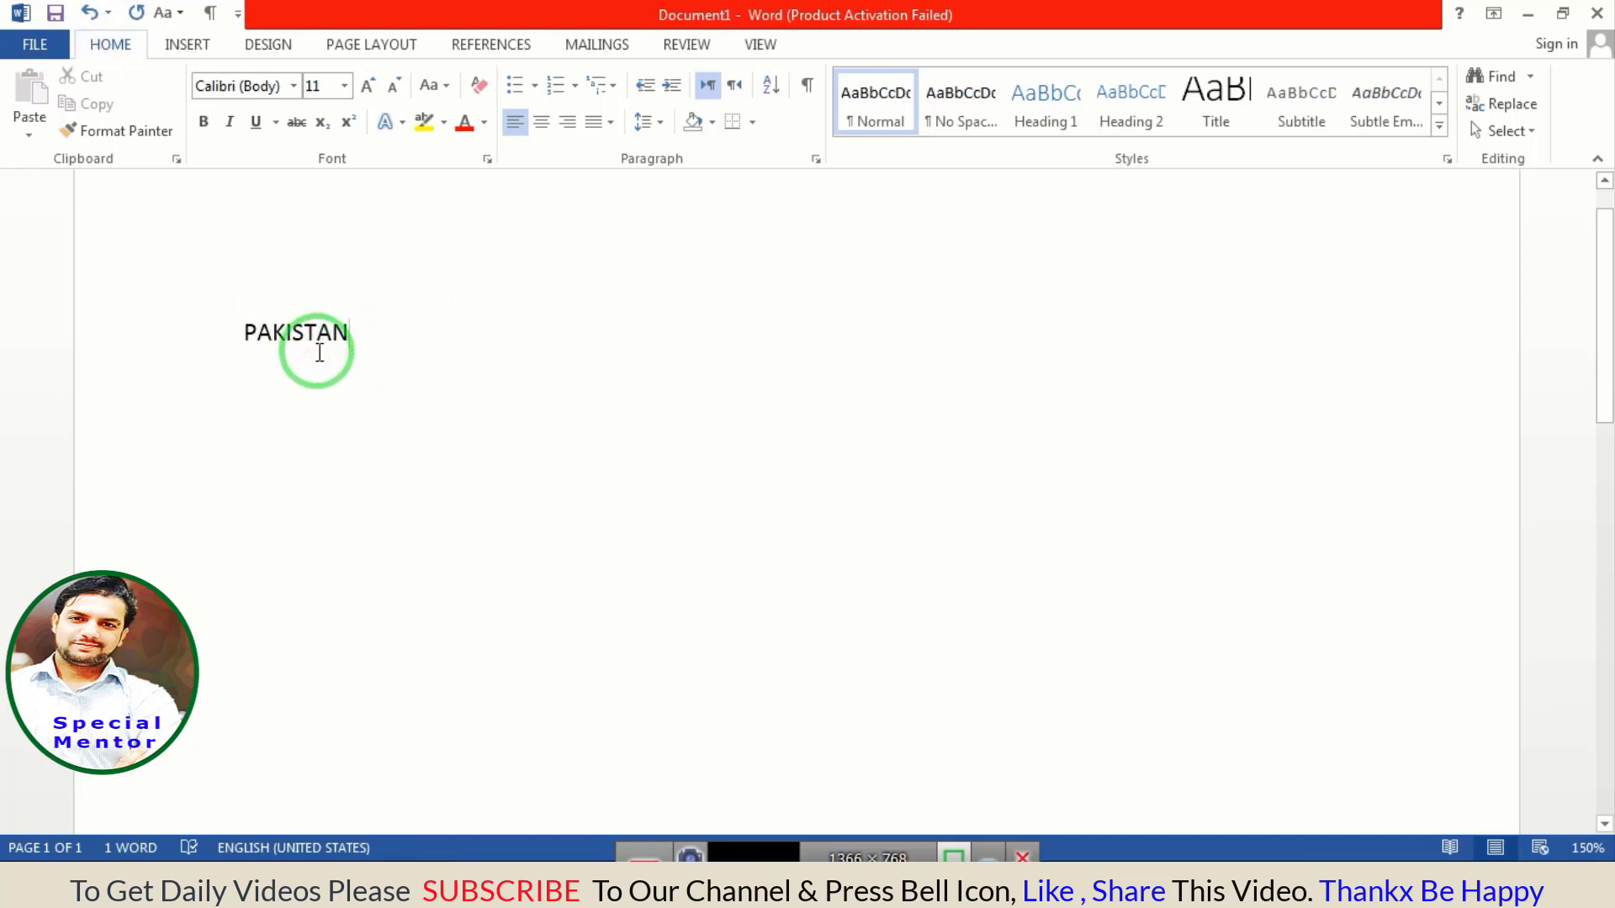
{"action": "key", "text": "alt"}
{"action": "left_click", "coordinate": [341, 335]}
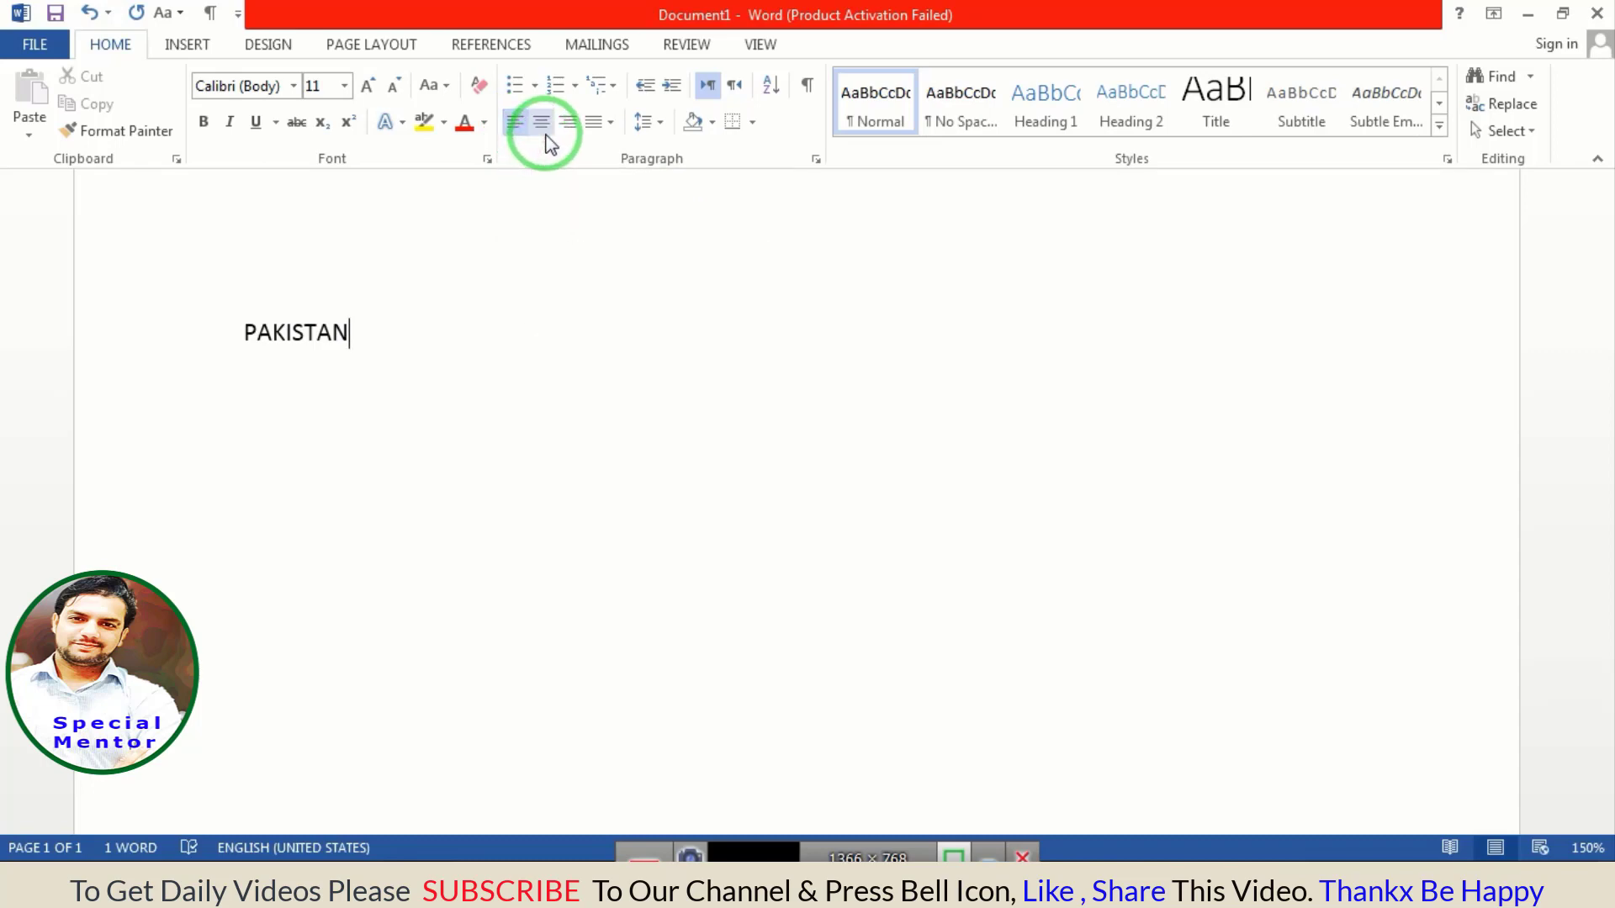
- Cycle PAKISTAN through centre, right, centre and left alignment, ending right-aligned
{"action": "left_click", "coordinate": [543, 128]}
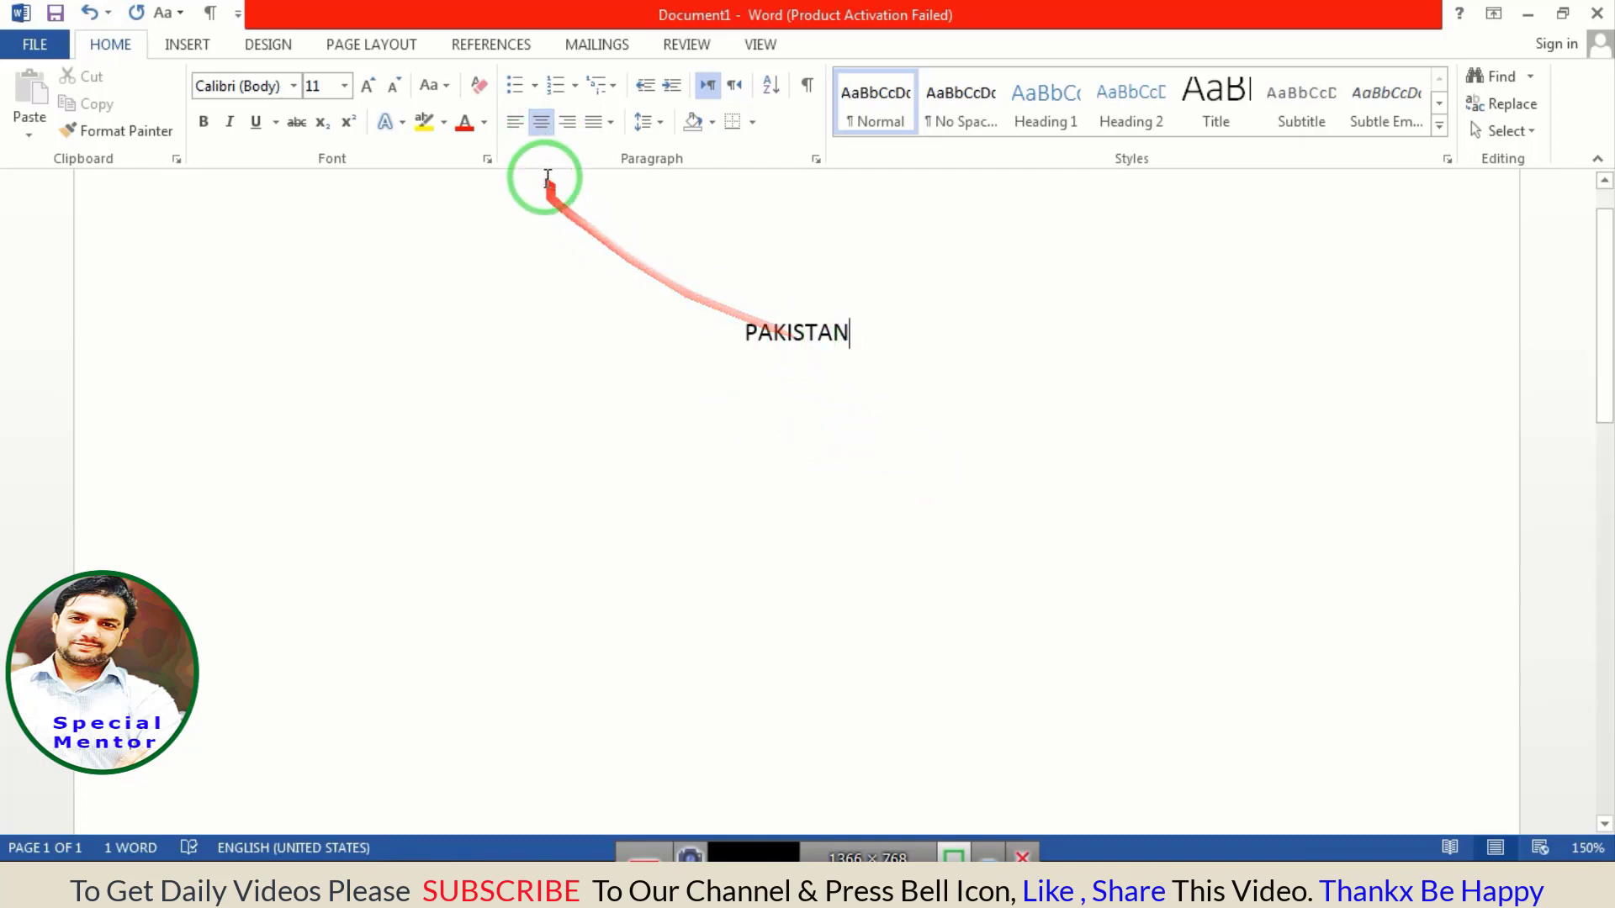
{"action": "left_click", "coordinate": [570, 133]}
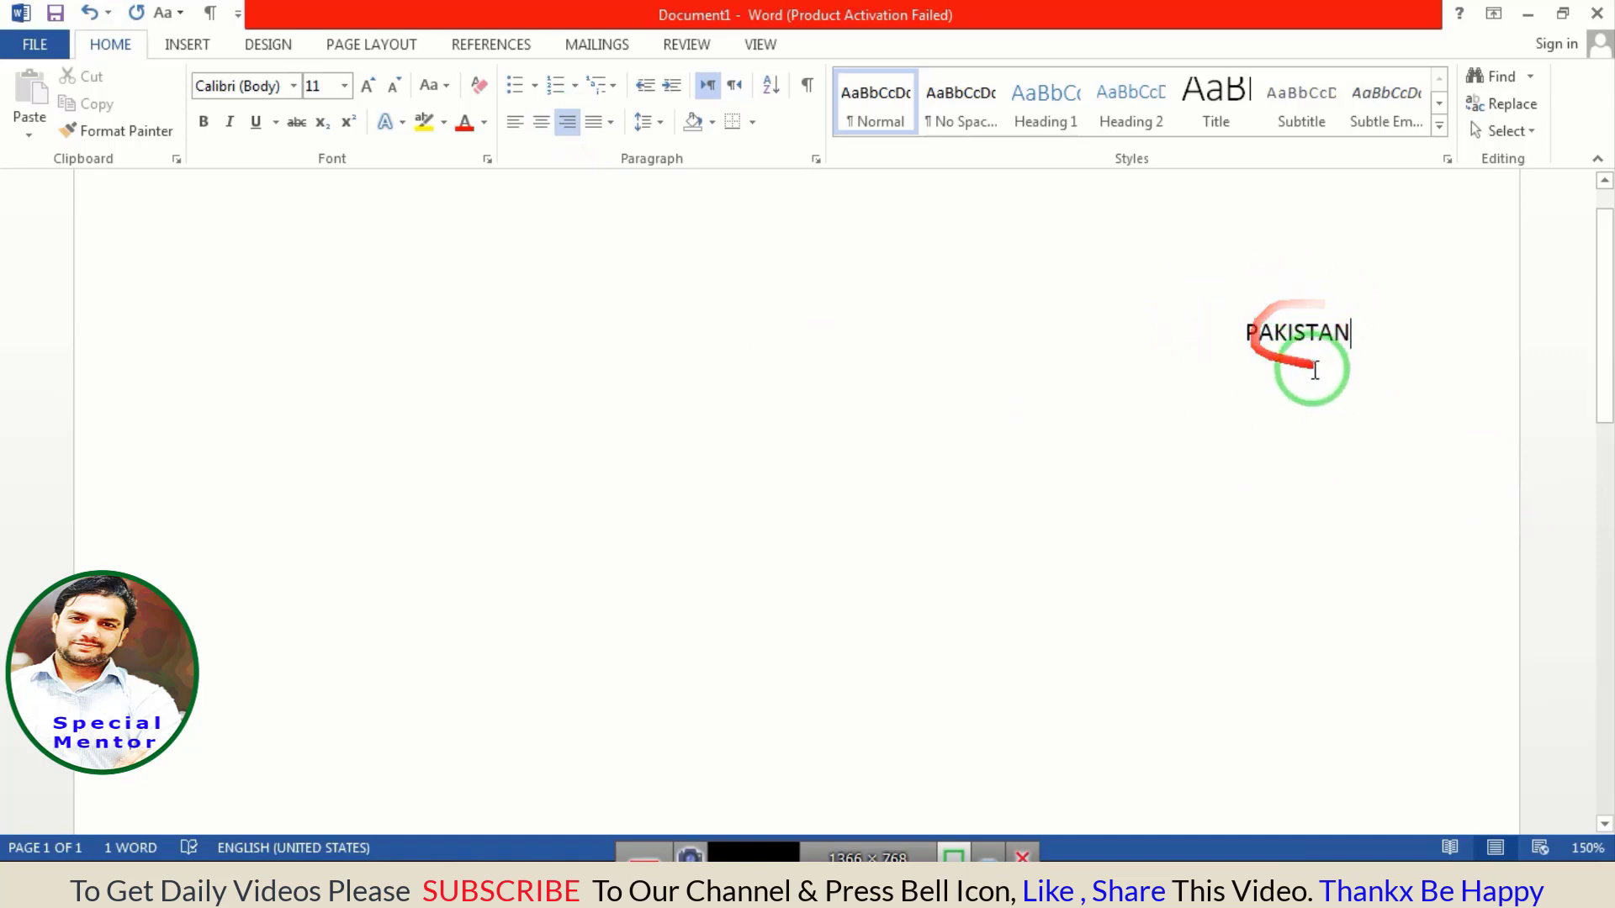
{"action": "left_click", "coordinate": [542, 124]}
{"action": "left_click", "coordinate": [516, 128]}
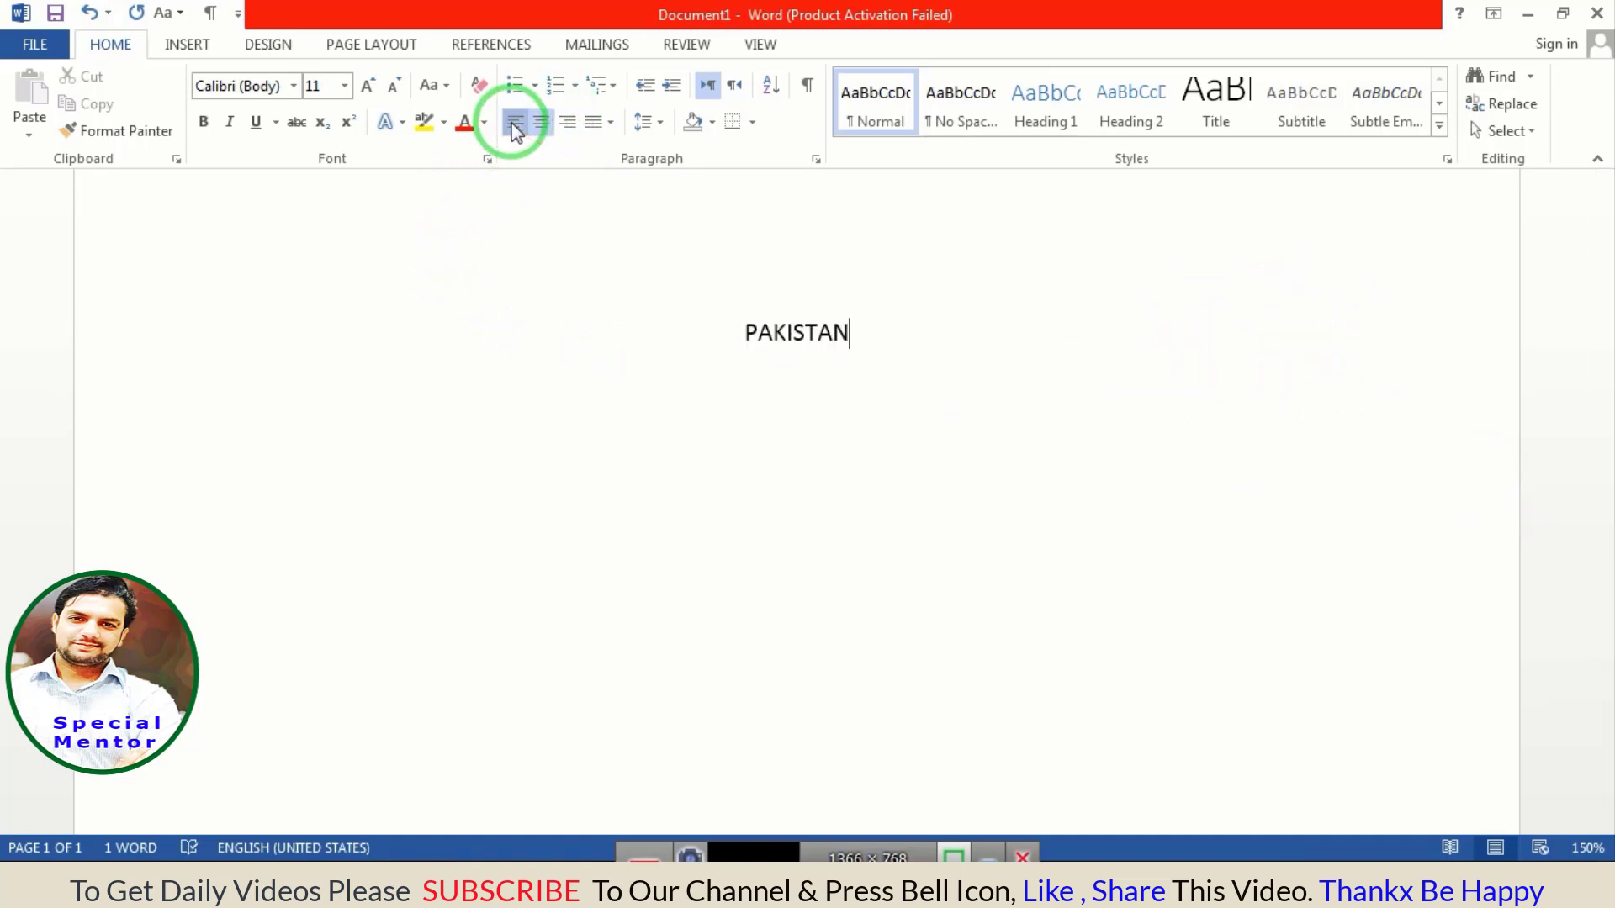
{"action": "left_click", "coordinate": [565, 130]}
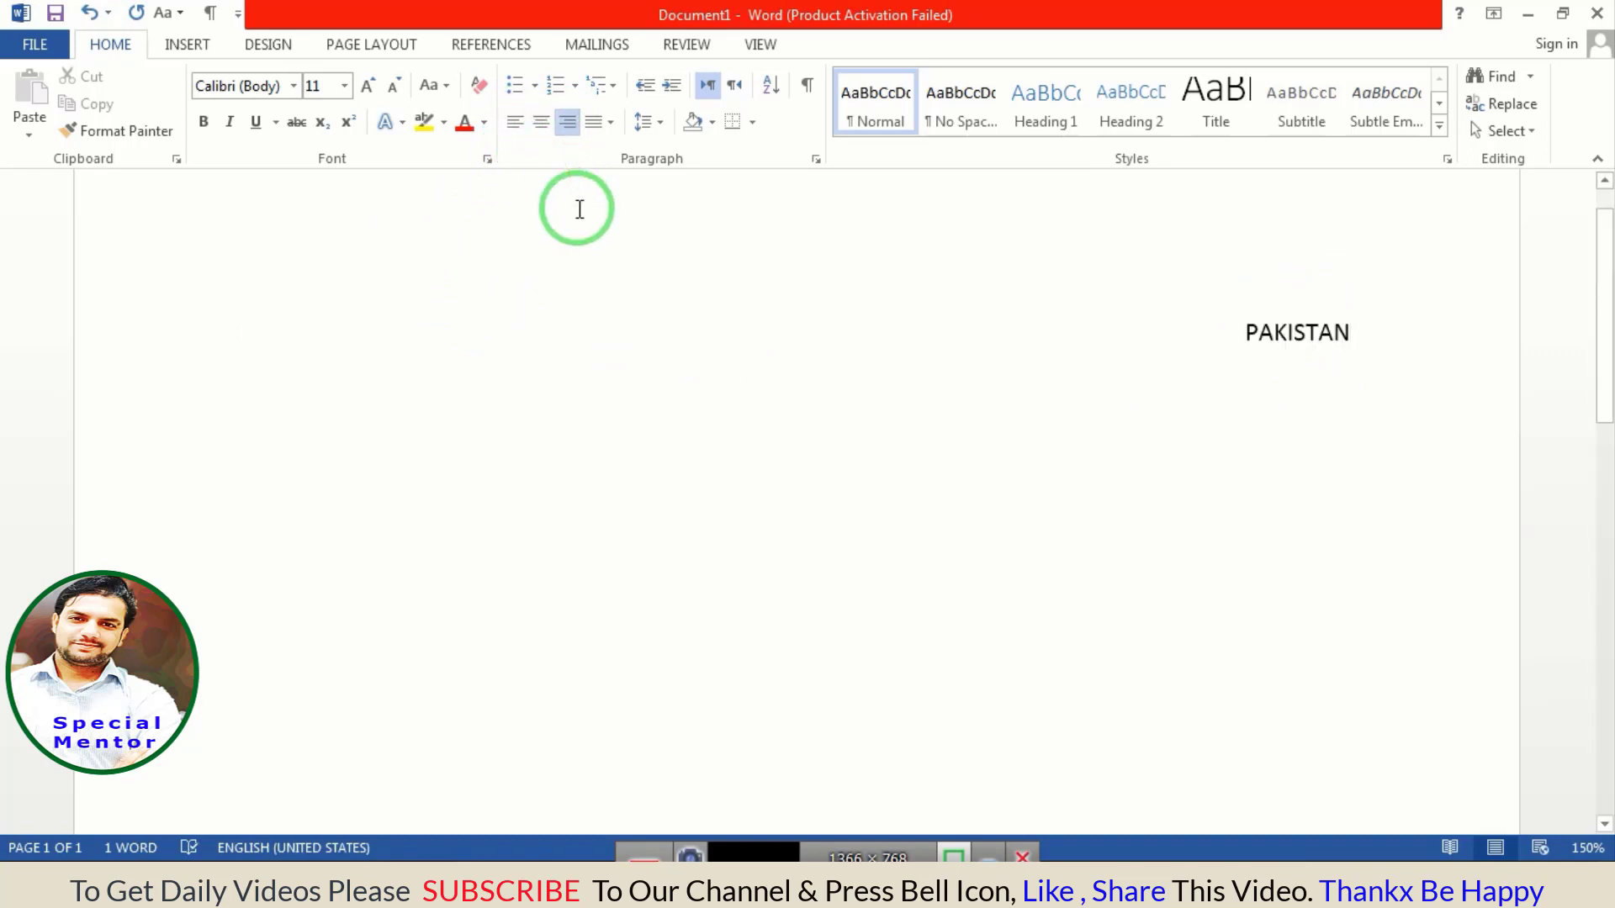
- Select PAKISTAN and grow its font size step by step up to 72 pt
{"action": "double_click", "coordinate": [1290, 330]}
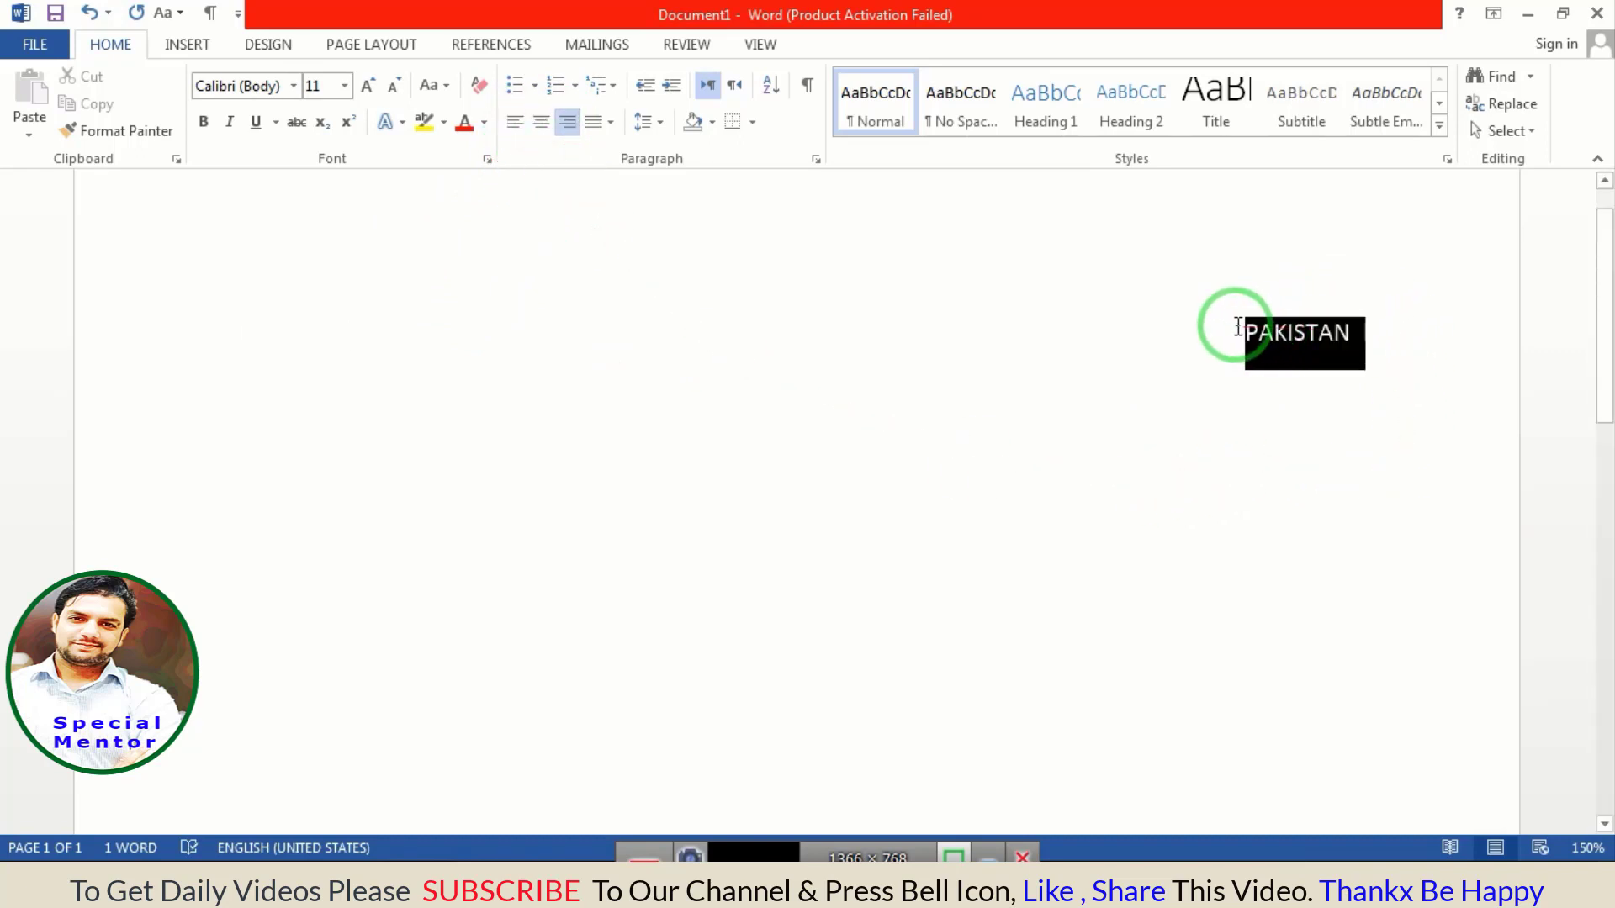
{"action": "left_click", "coordinate": [367, 85]}
{"action": "left_click", "coordinate": [368, 86]}
{"action": "left_click", "coordinate": [367, 86]}
{"action": "left_click", "coordinate": [368, 86]}
{"action": "left_click", "coordinate": [368, 86]}
{"action": "left_click", "coordinate": [368, 86]}
{"action": "left_click", "coordinate": [368, 85]}
{"action": "left_click", "coordinate": [367, 86]}
{"action": "left_click", "coordinate": [368, 86]}
{"action": "left_click", "coordinate": [367, 86]}
{"action": "left_click", "coordinate": [367, 86]}
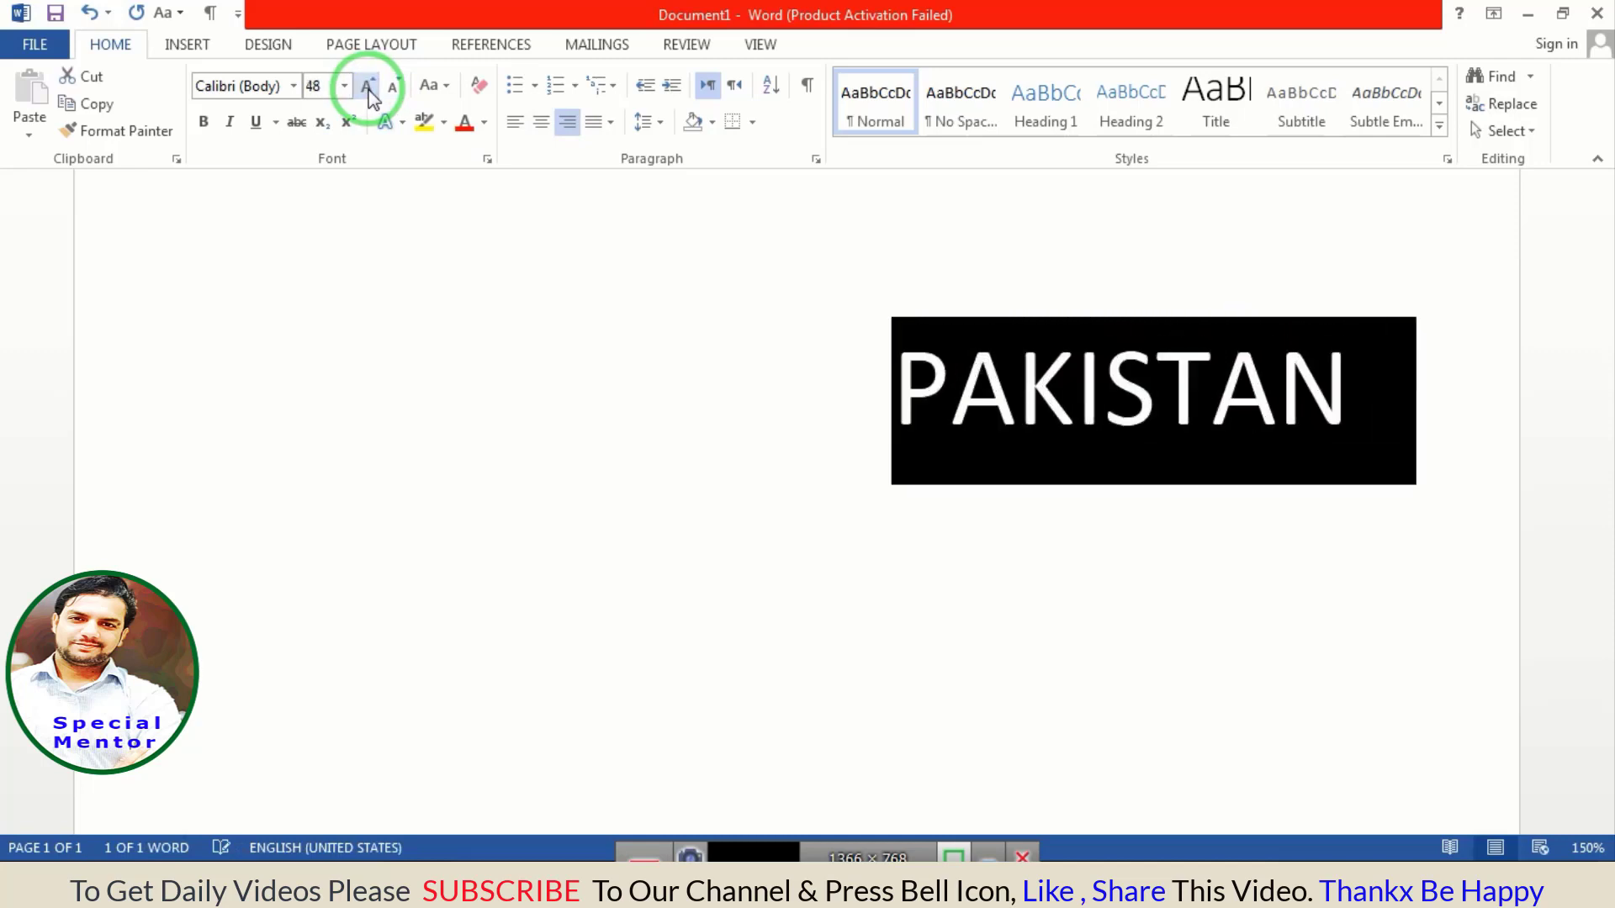
{"action": "left_click", "coordinate": [368, 86]}
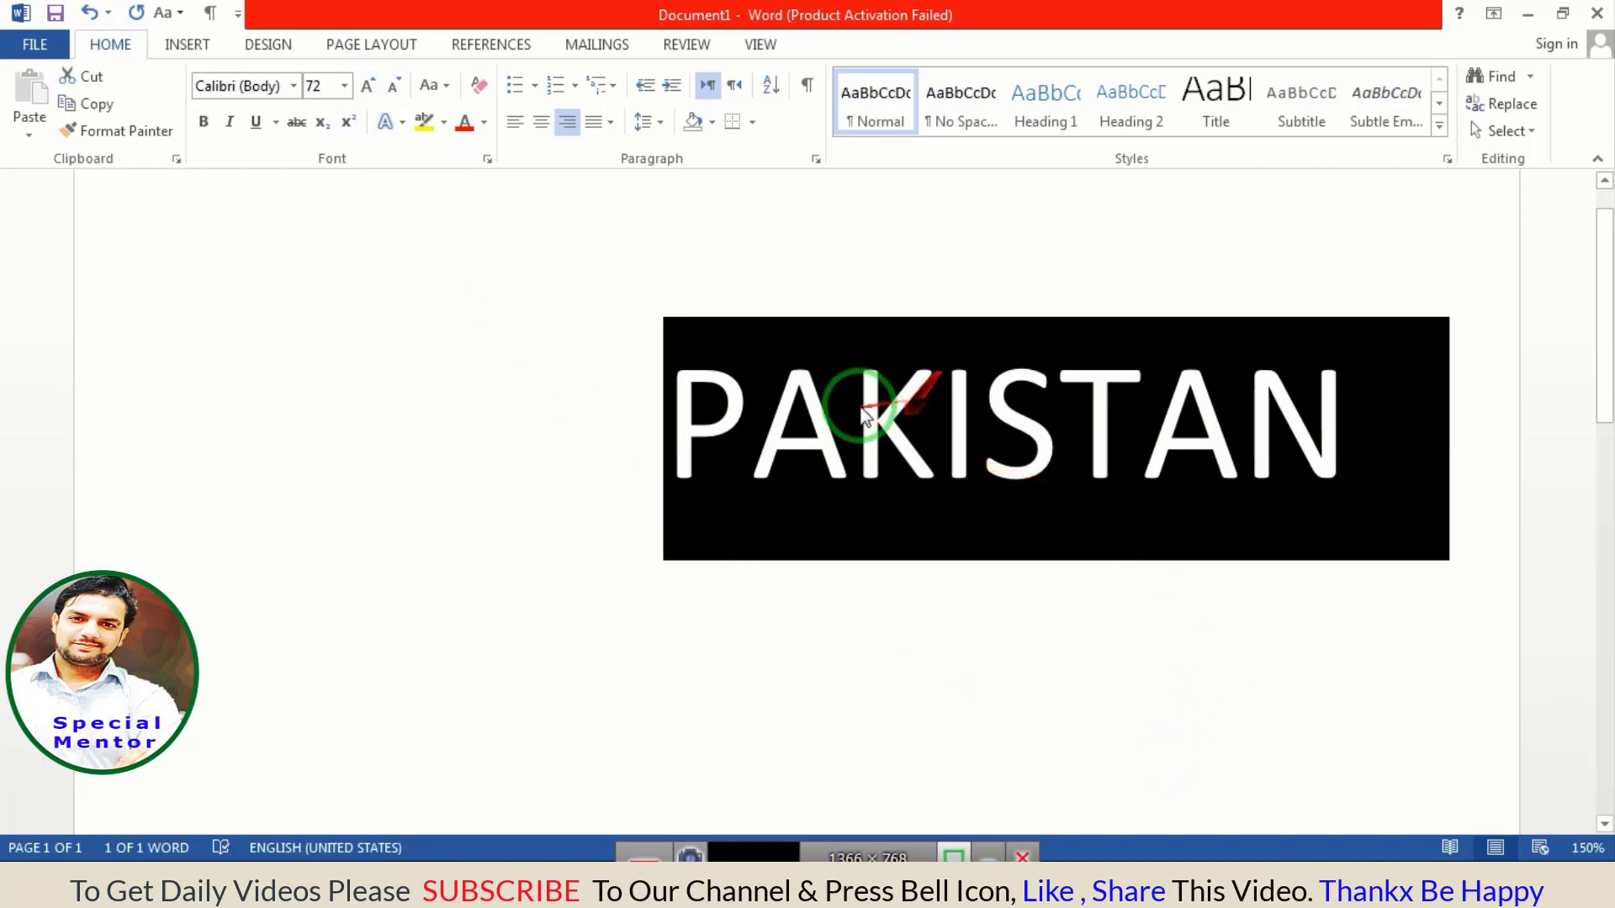
{"action": "left_click", "coordinate": [403, 123]}
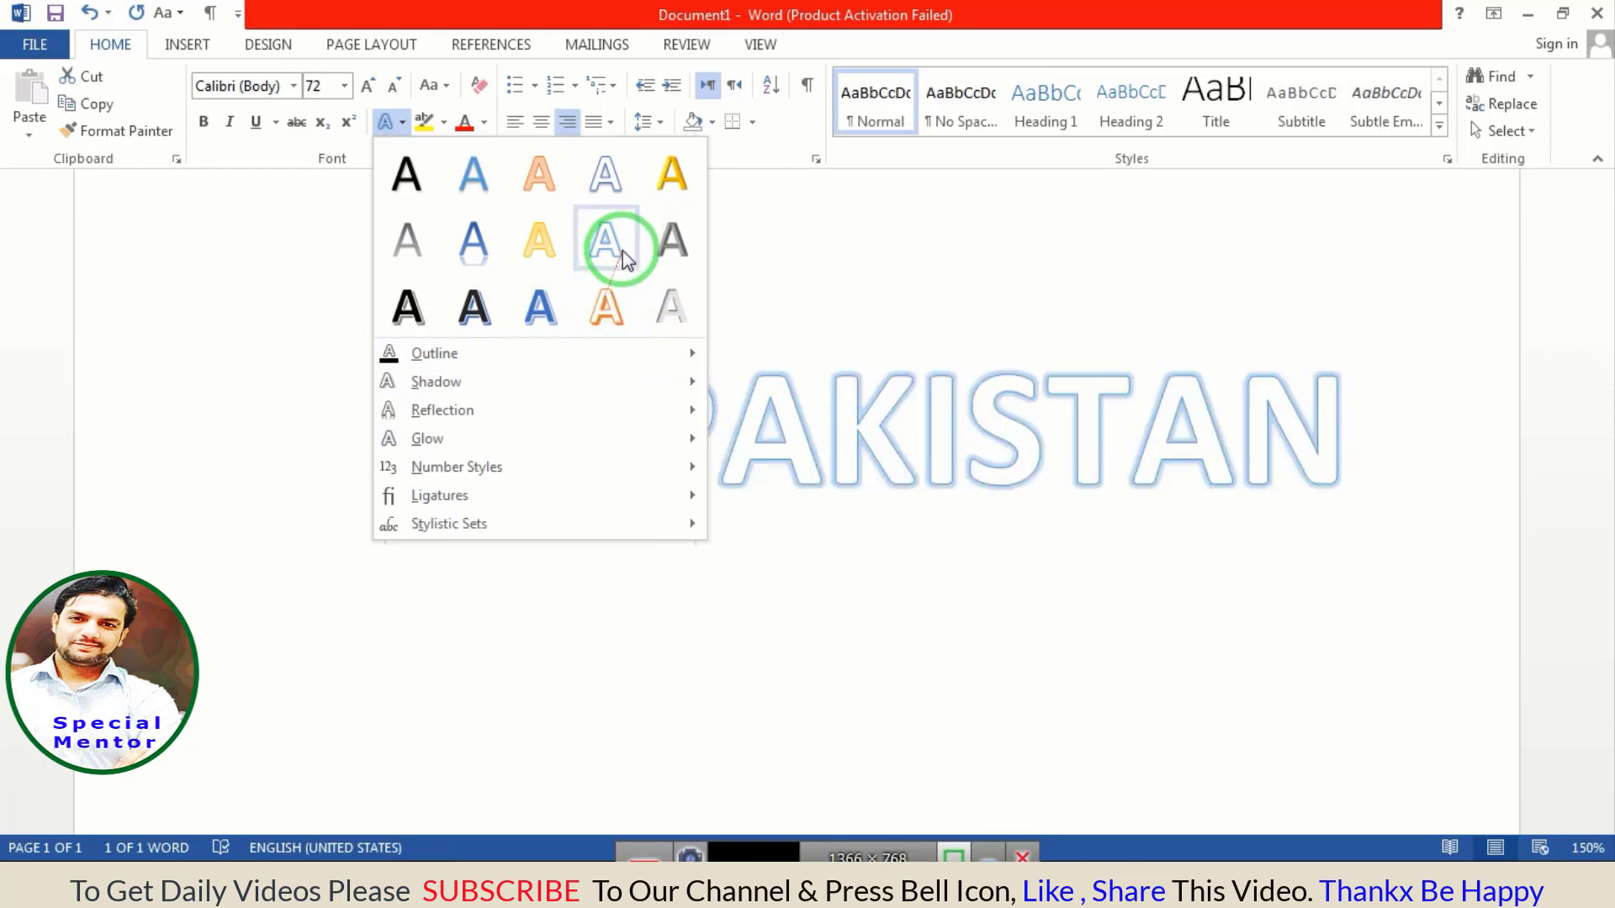
- Apply the pale-blue outlined glow text effect to PAKISTAN, then reselect the word
{"action": "left_click", "coordinate": [622, 251]}
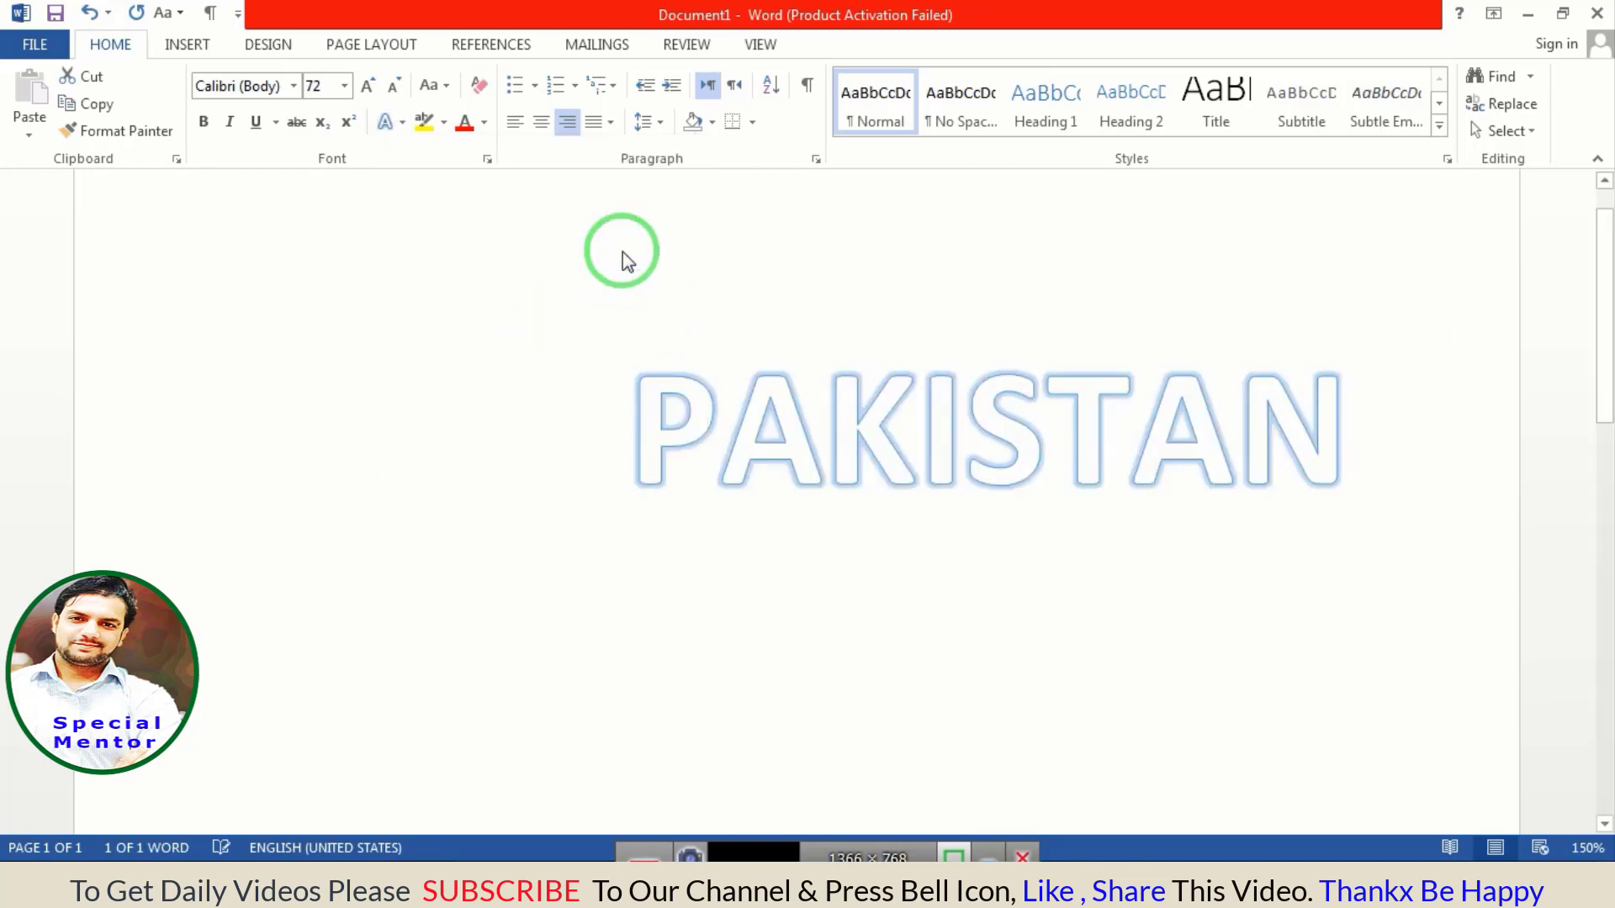
{"action": "left_click", "coordinate": [1064, 488]}
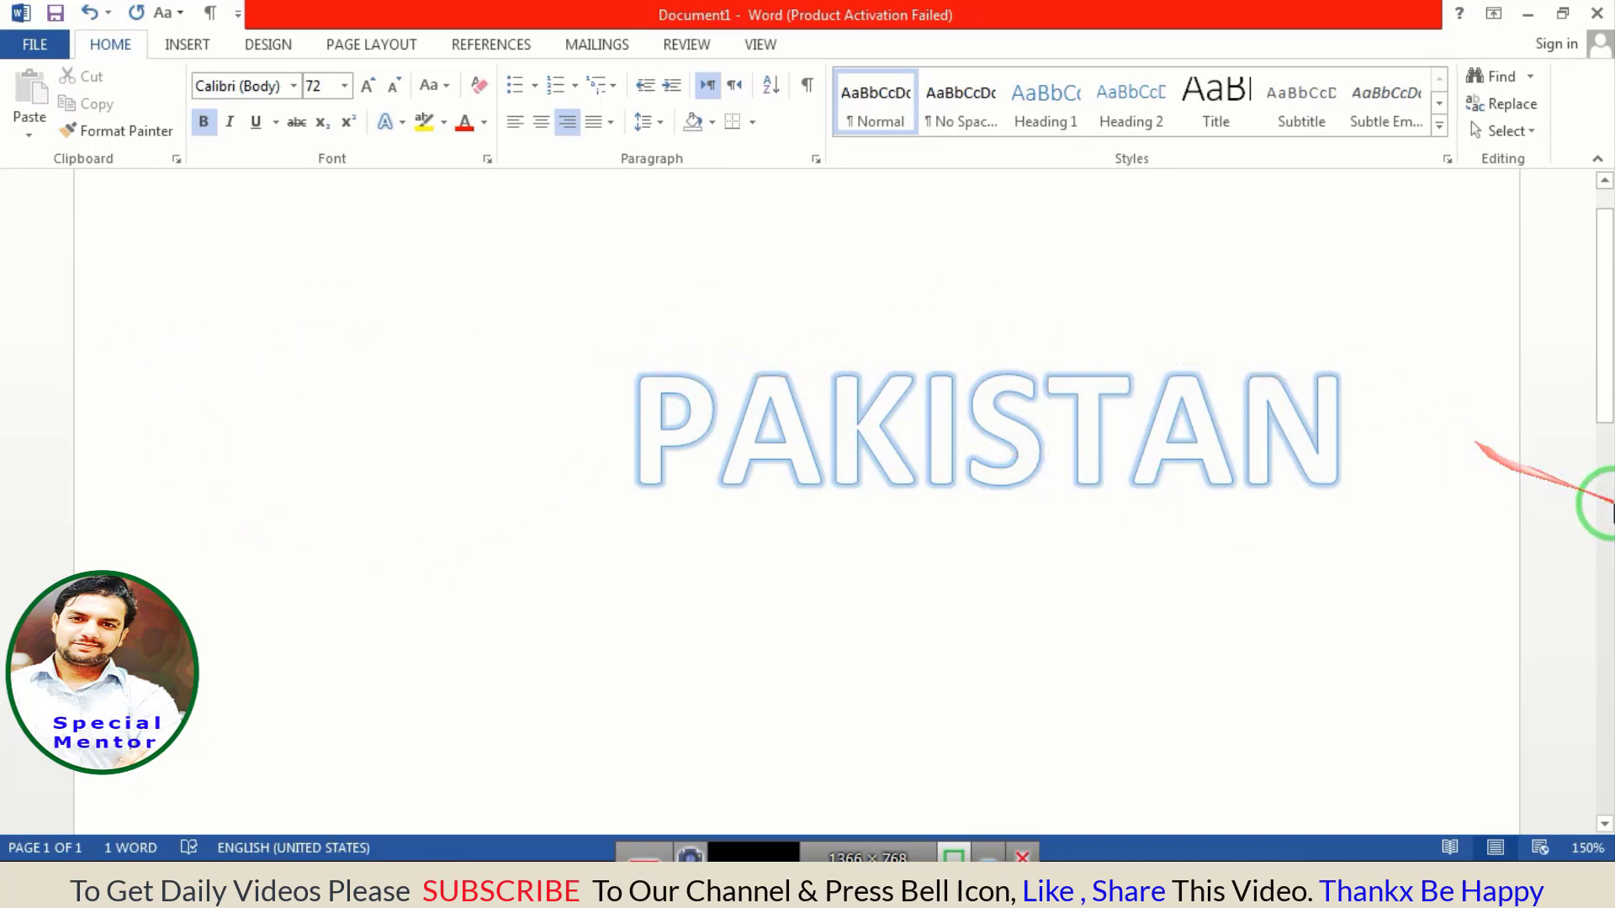
{"action": "mouse_move", "coordinate": [1364, 429]}
{"action": "left_mouse_down"}
{"action": "mouse_move", "coordinate": [631, 359]}
{"action": "mouse_move", "coordinate": [280, 365]}
{"action": "left_mouse_up"}
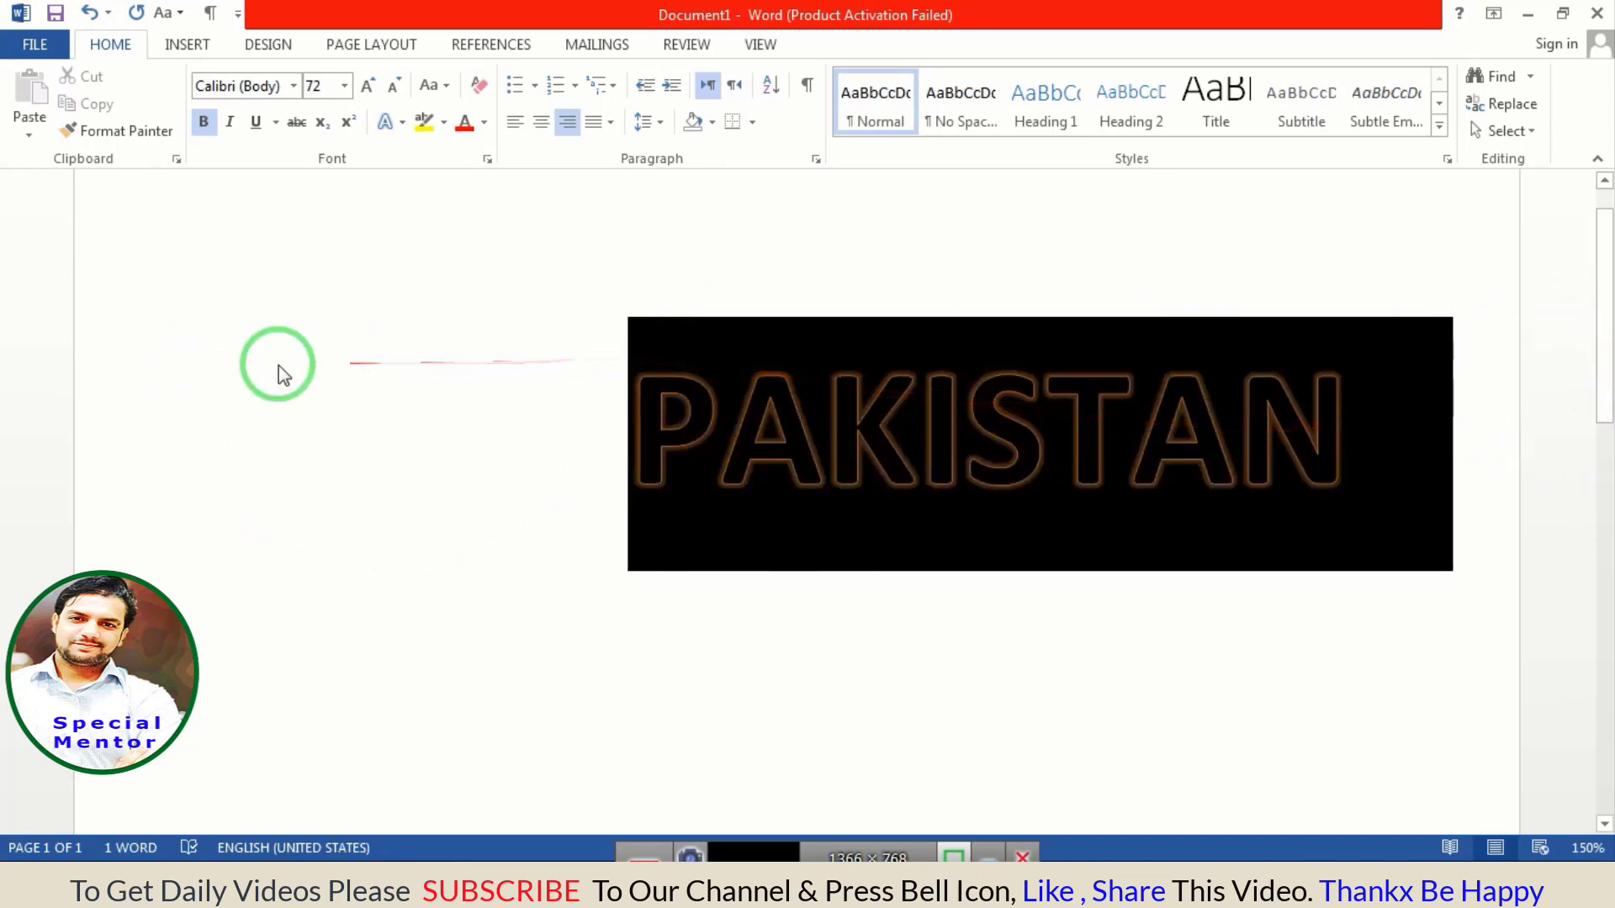
{"action": "scroll", "coordinate": [1304, 505], "scroll_direction": "down", "scroll_amount": 5}
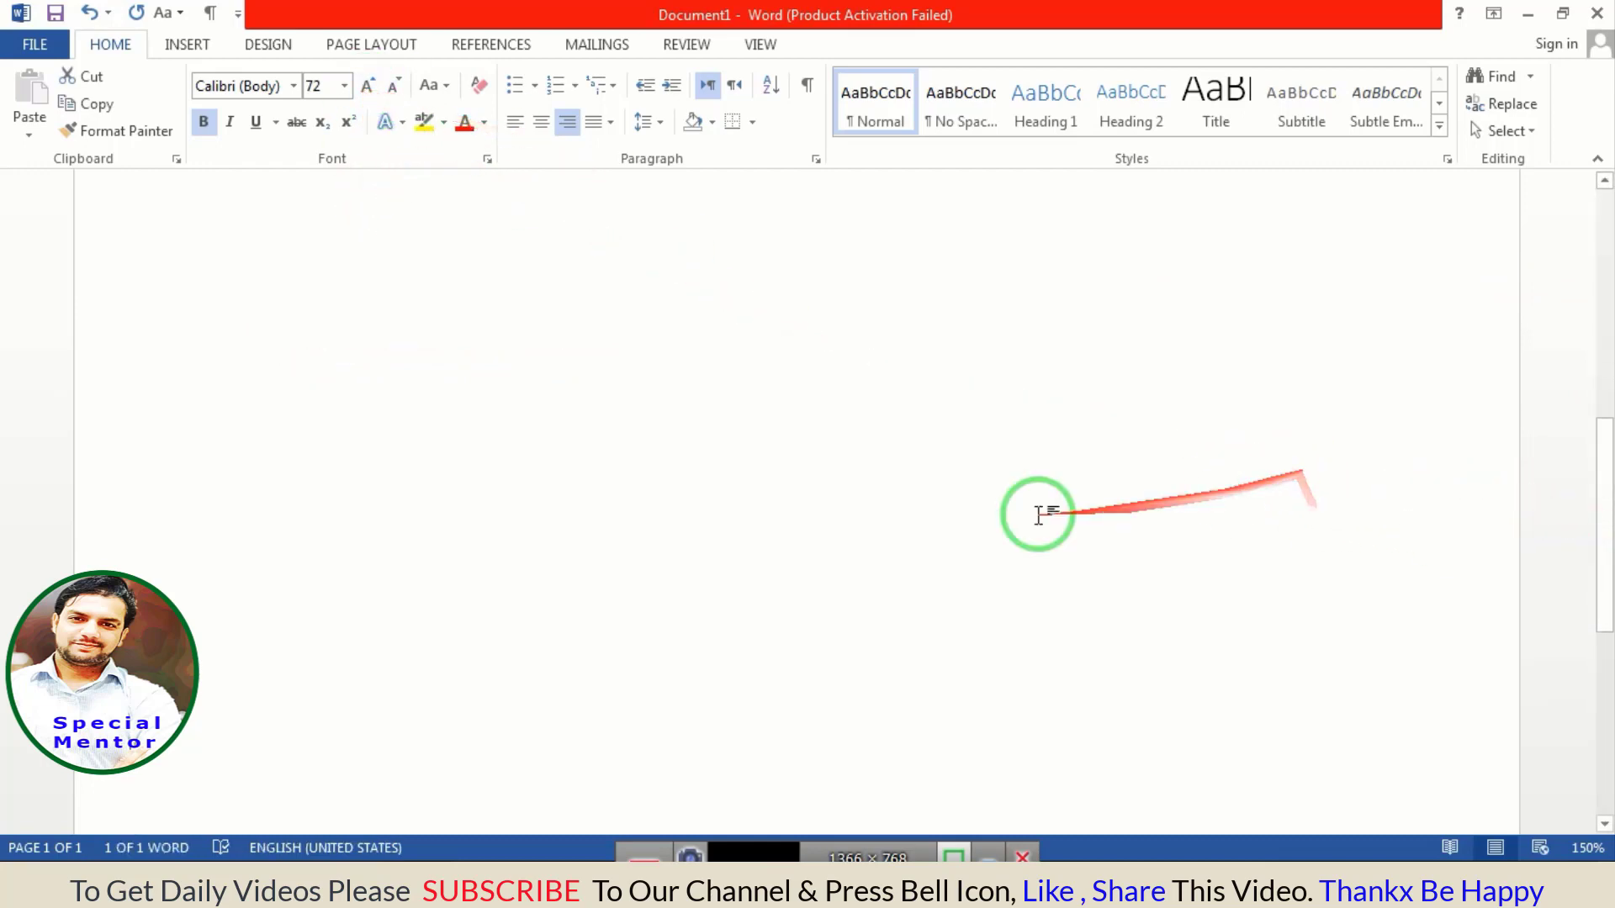
{"action": "scroll", "coordinate": [1038, 511], "scroll_direction": "up", "scroll_amount": 5}
{"action": "left_click_drag", "start_coordinate": [1349, 522], "coordinate": [594, 460]}
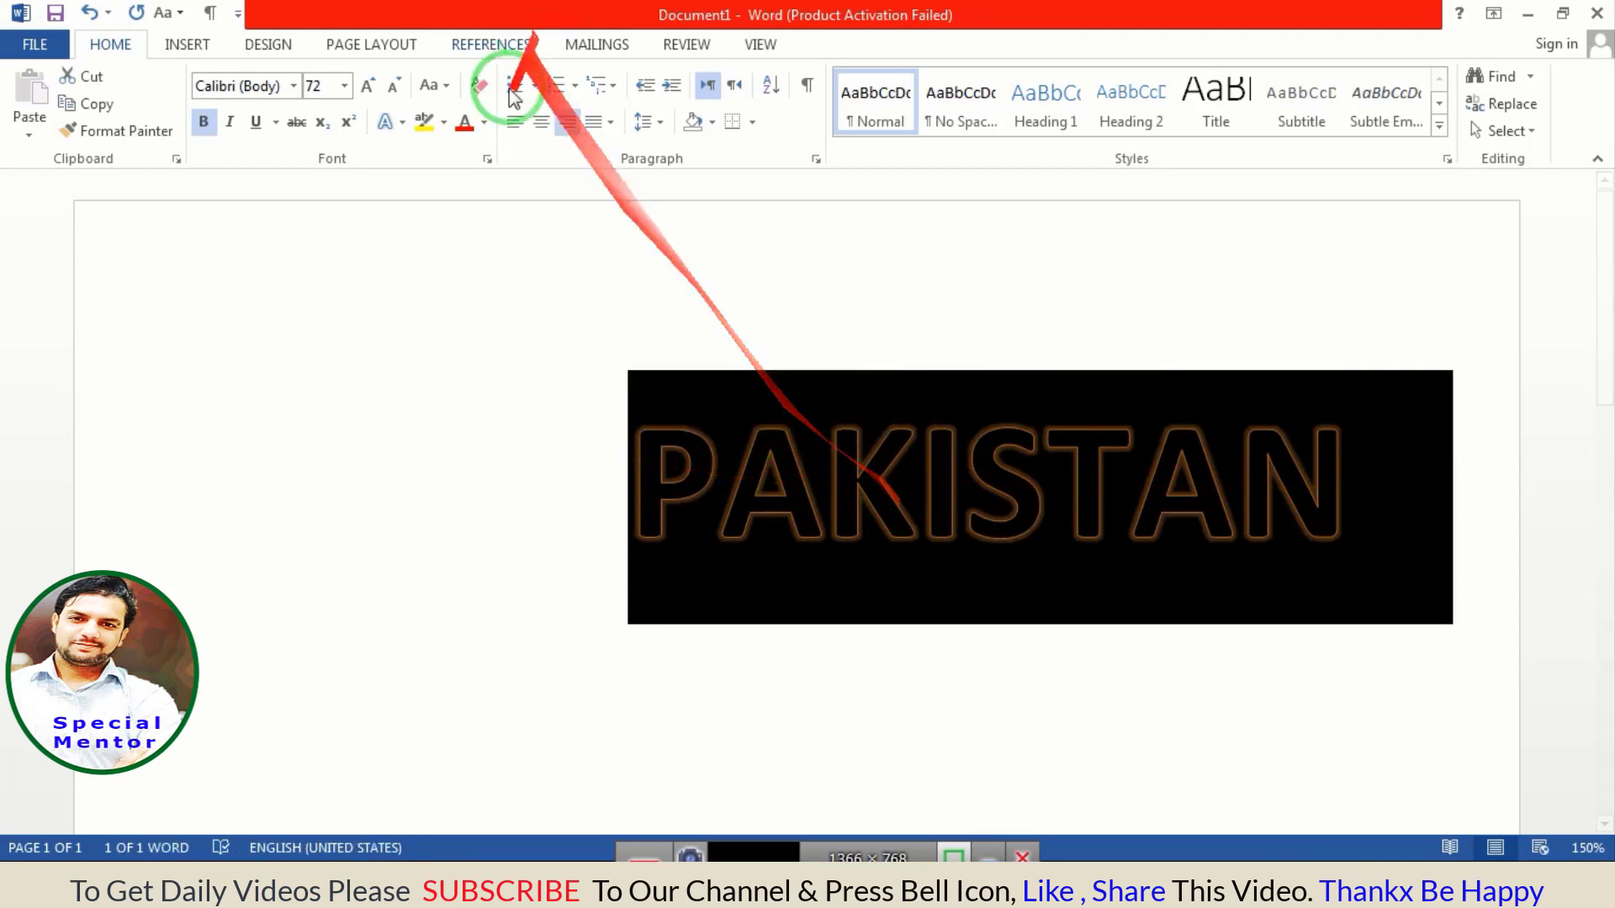
- Give PAKISTAN's letters a red text outline with a 1½ pt weight
{"action": "left_click", "coordinate": [401, 125]}
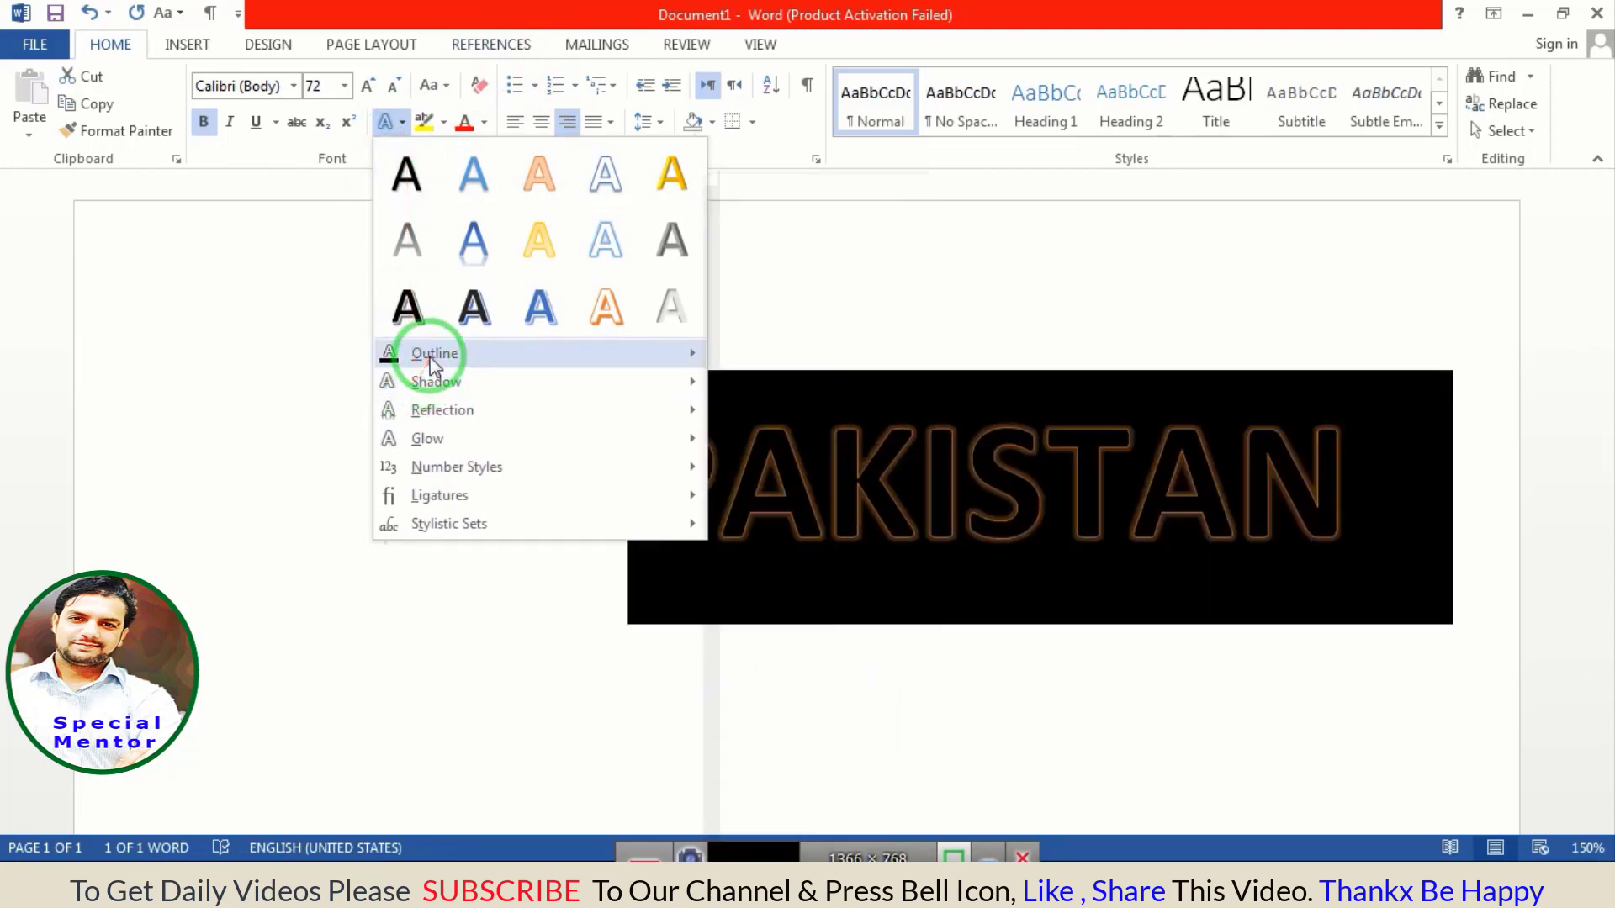
{"action": "left_click", "coordinate": [432, 357]}
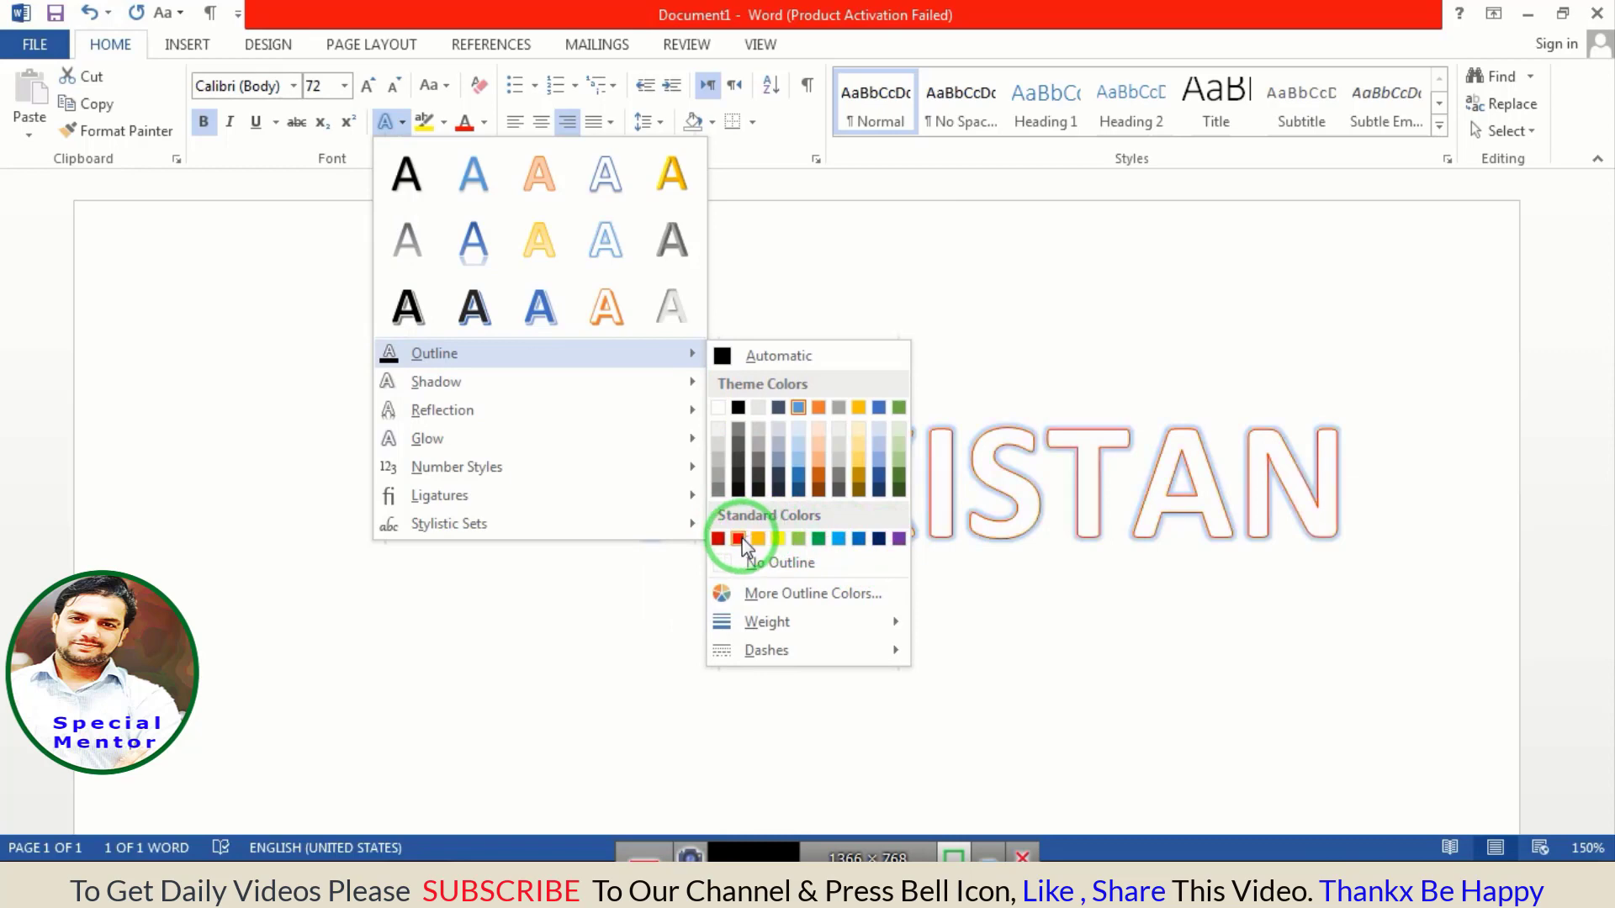
{"action": "left_click", "coordinate": [738, 539]}
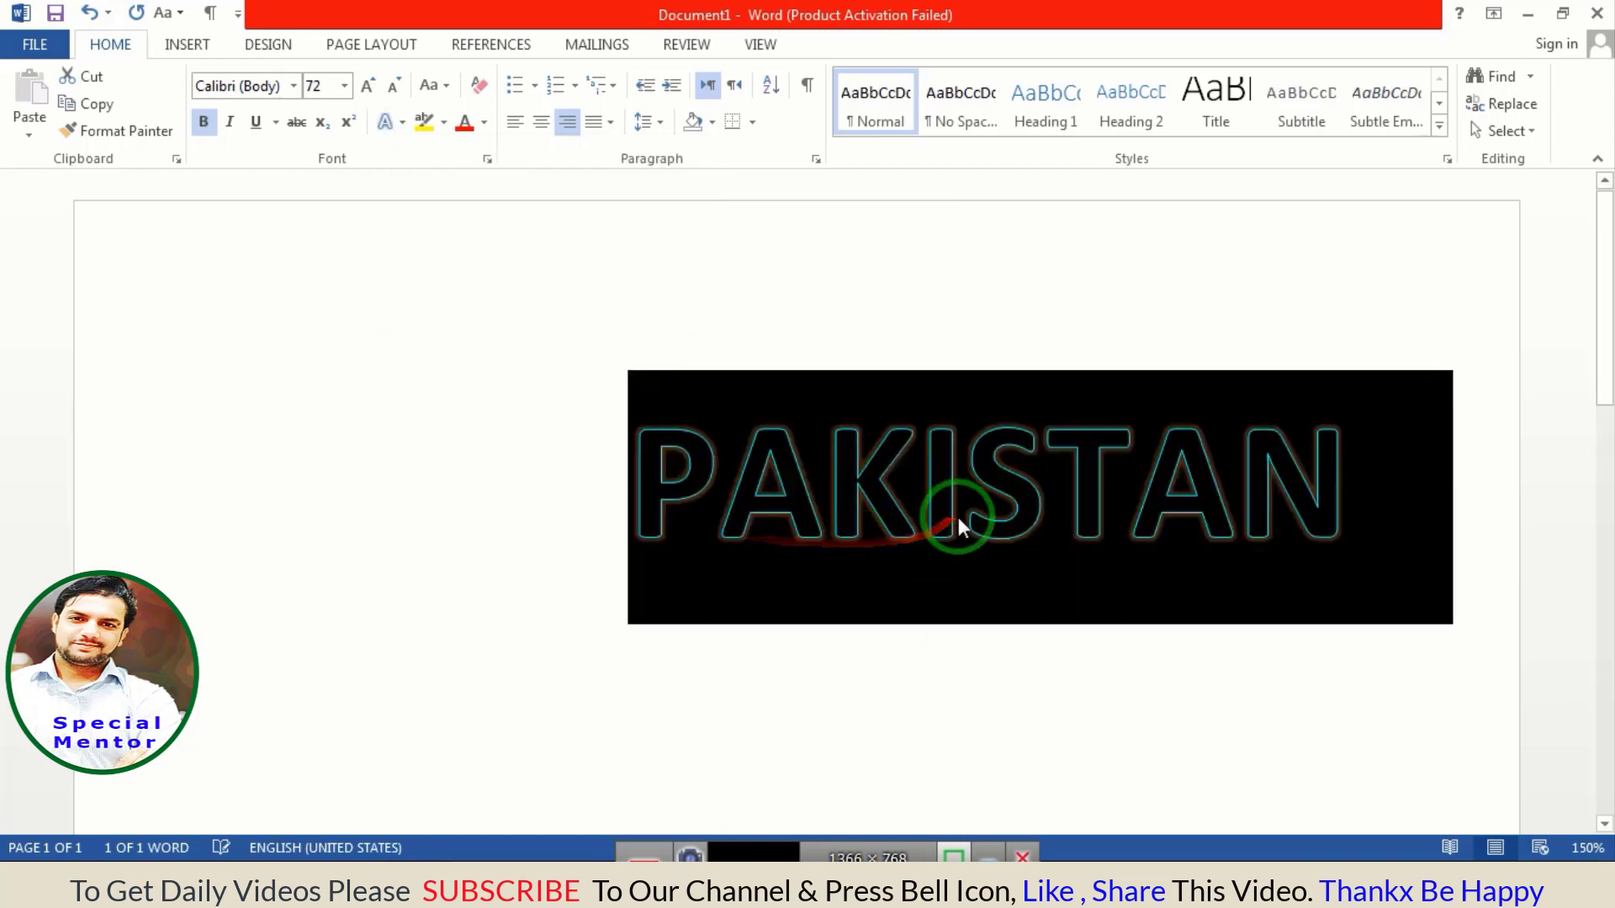
{"action": "left_click", "coordinate": [959, 523]}
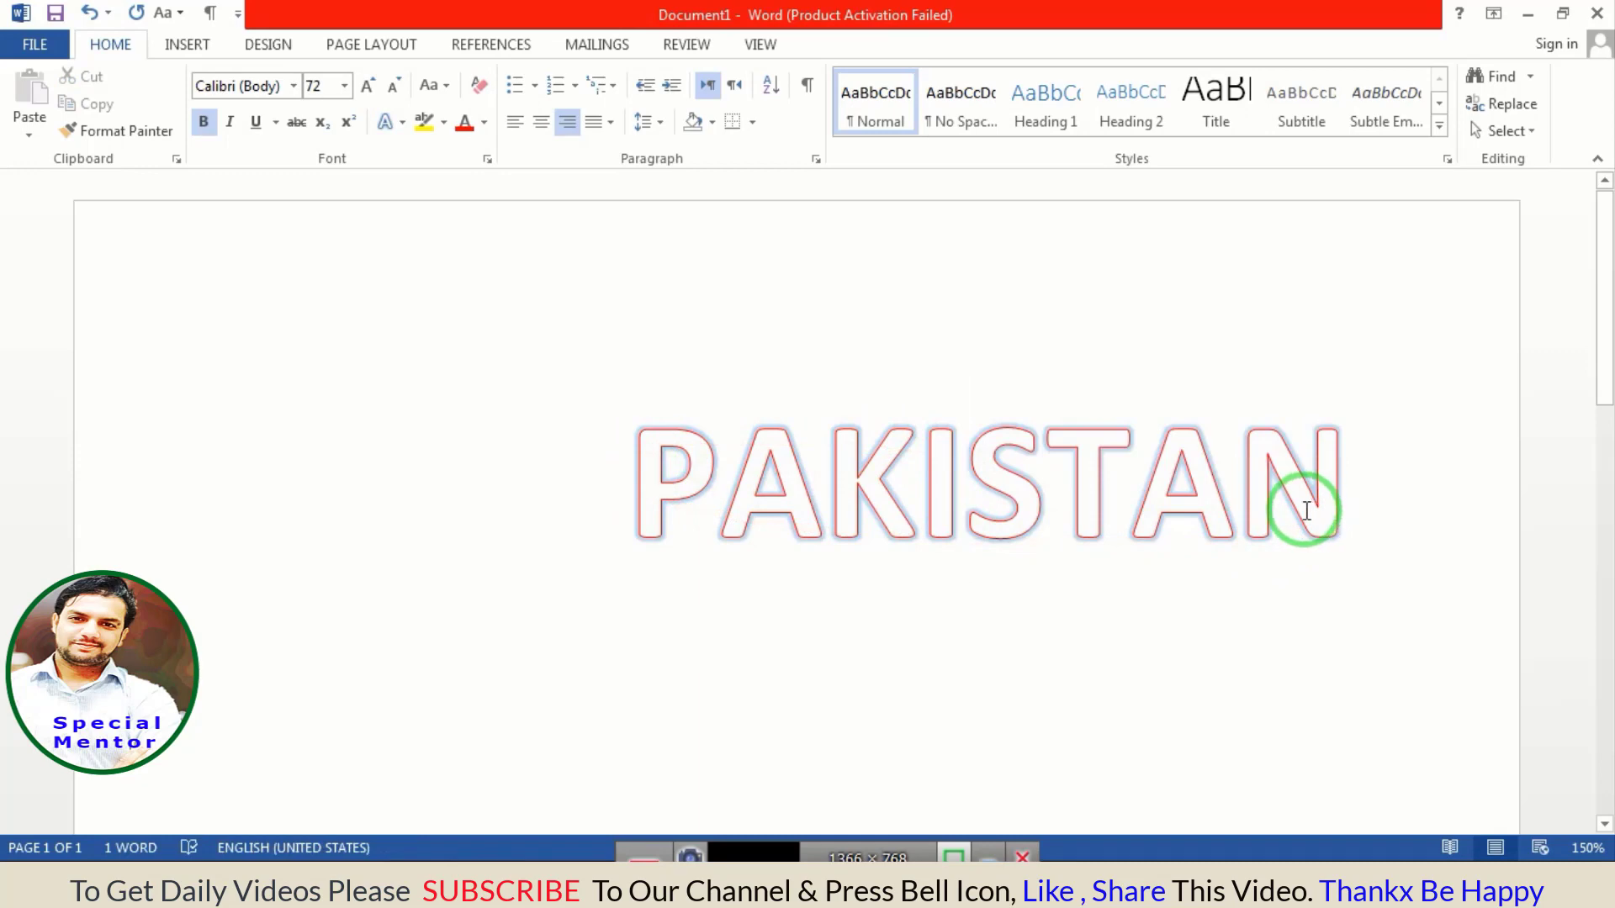
{"action": "left_click", "coordinate": [402, 126]}
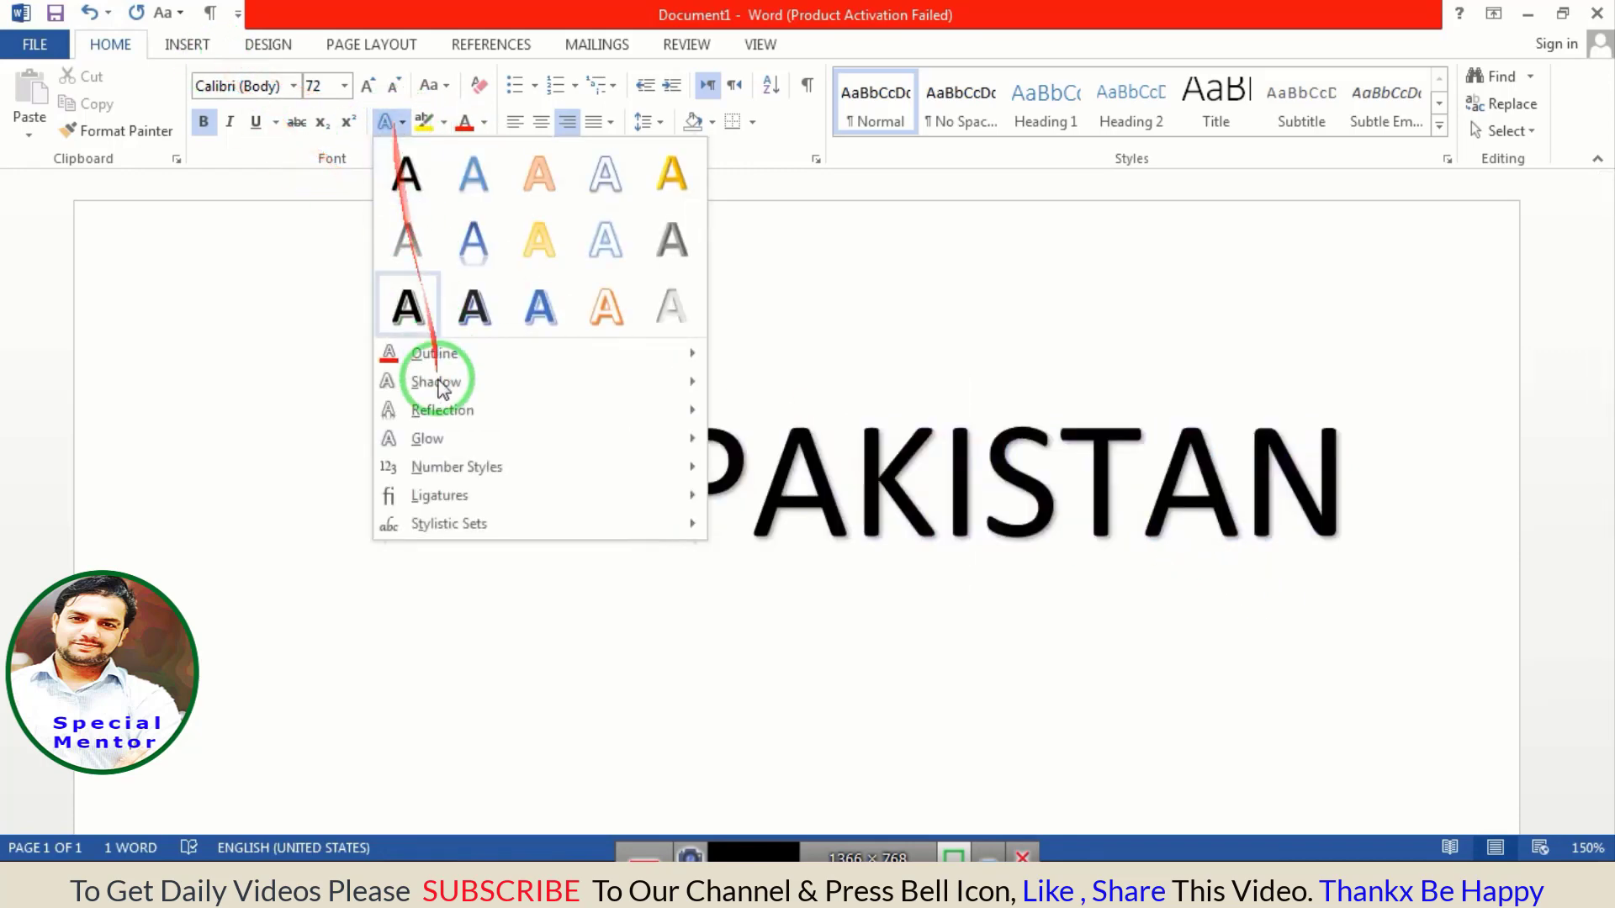
{"action": "mouse_move", "coordinate": [540, 354]}
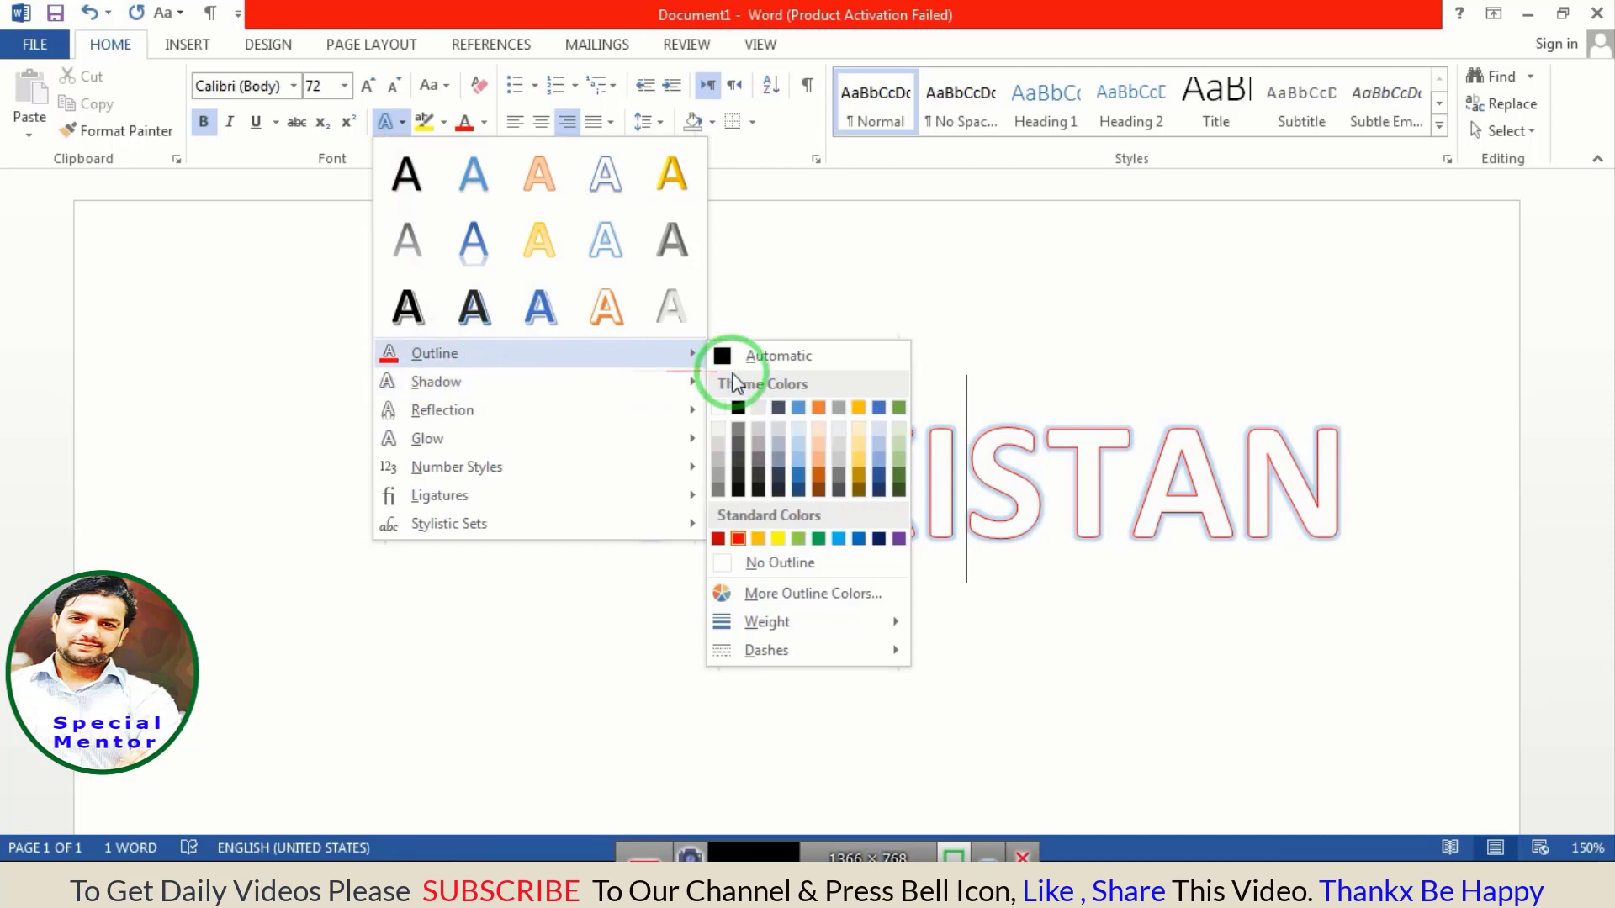
{"action": "mouse_move", "coordinate": [767, 622]}
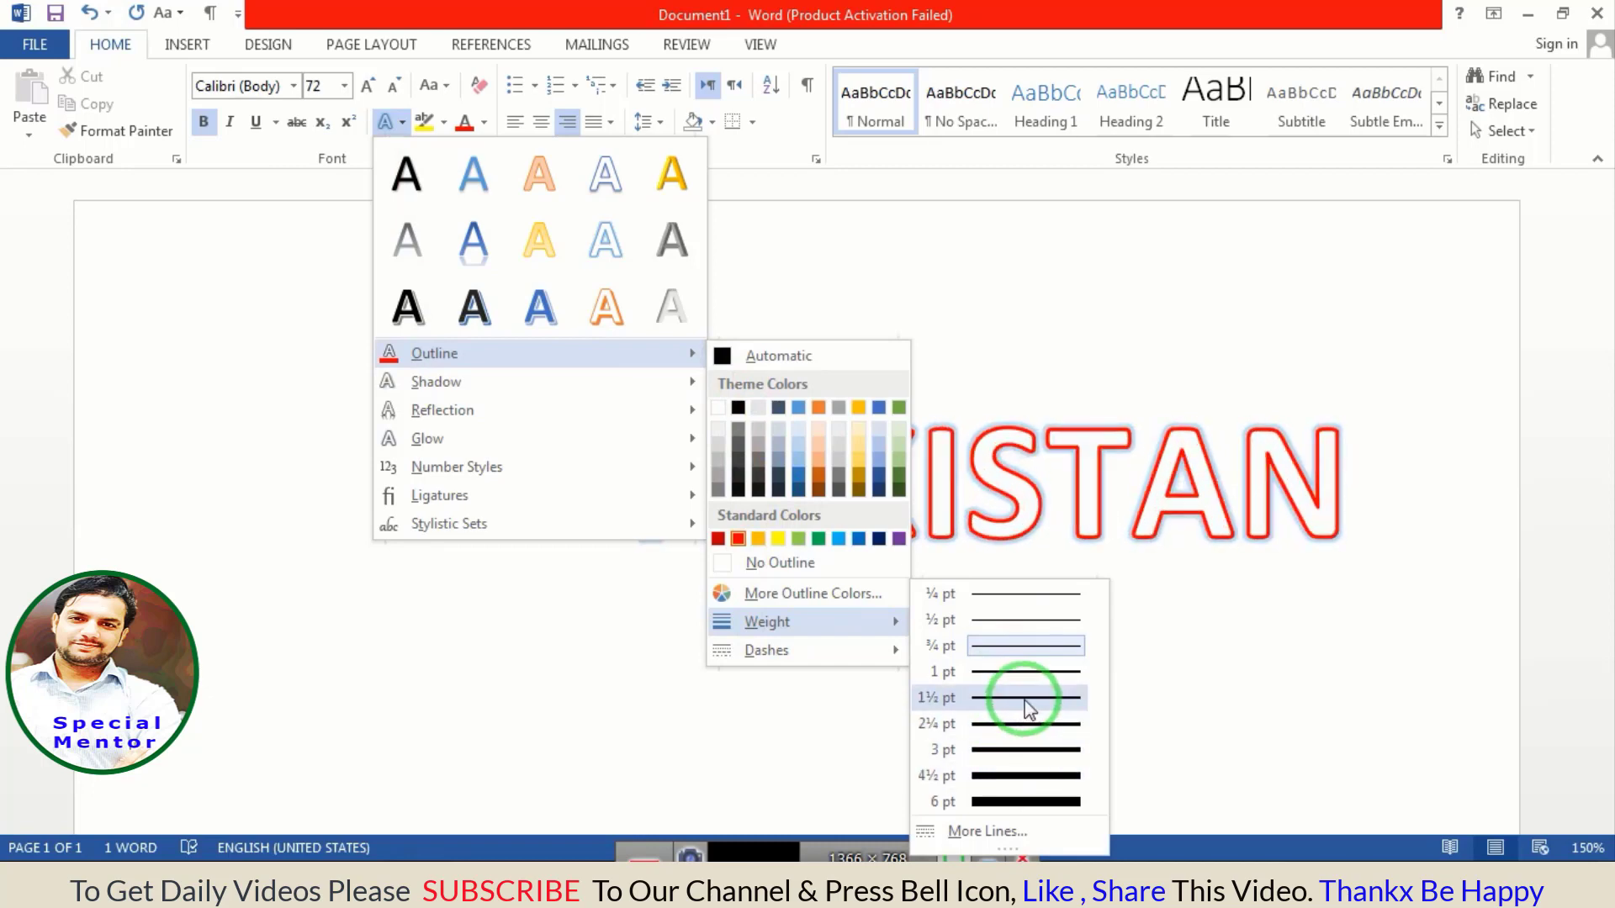
{"action": "left_click", "coordinate": [1026, 698]}
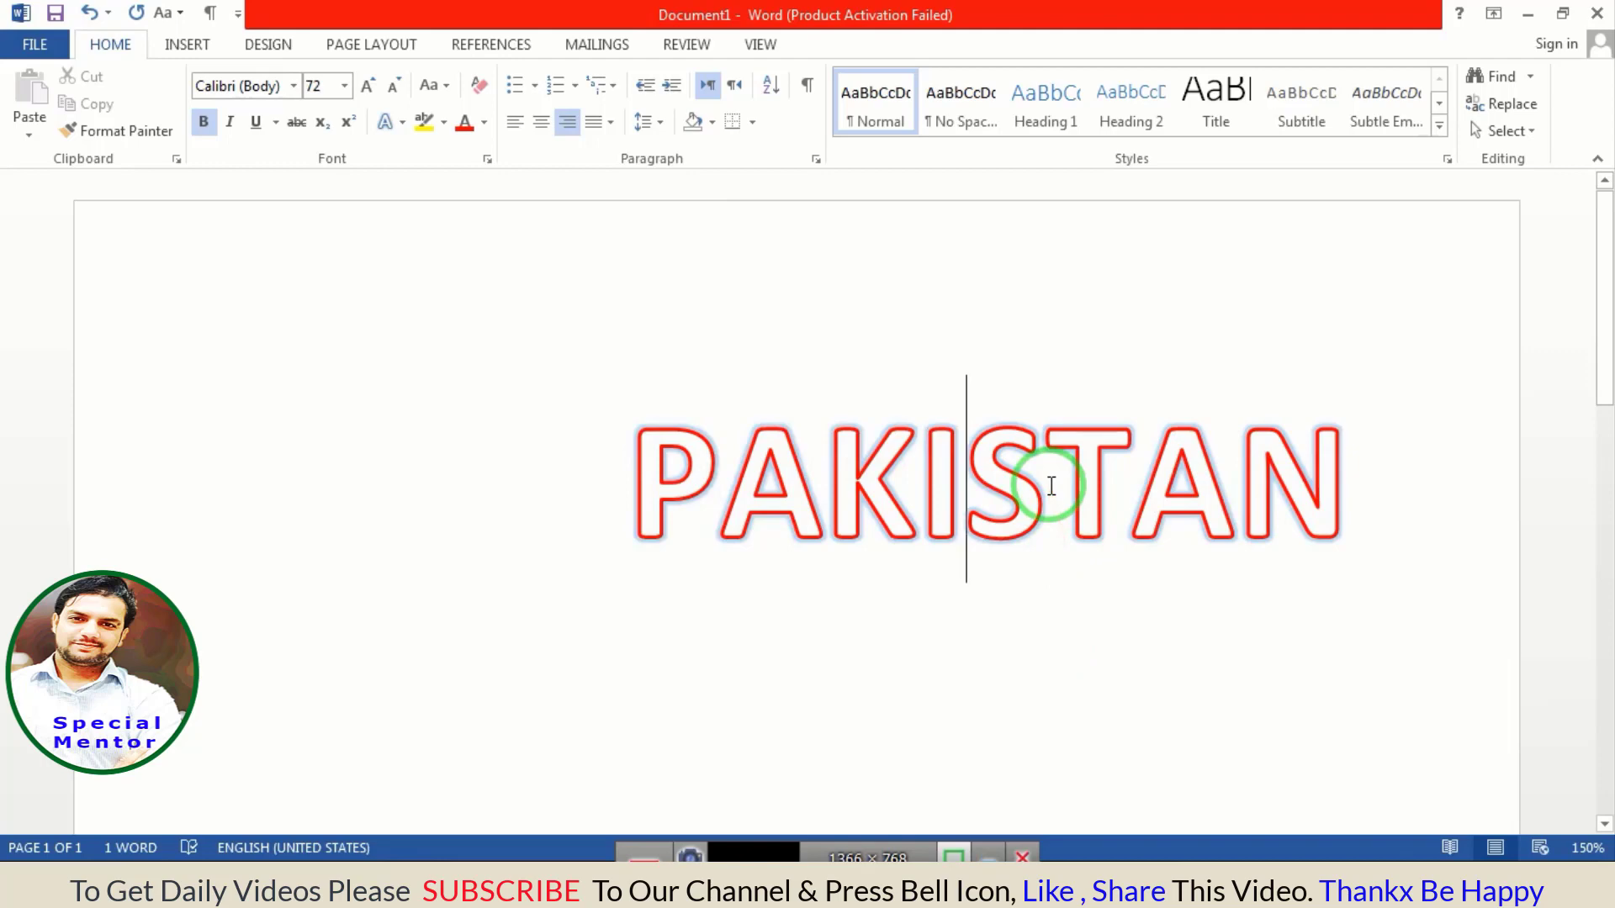
- Switch PAKISTAN's red outline to a dashed line style
{"action": "left_click", "coordinate": [967, 484]}
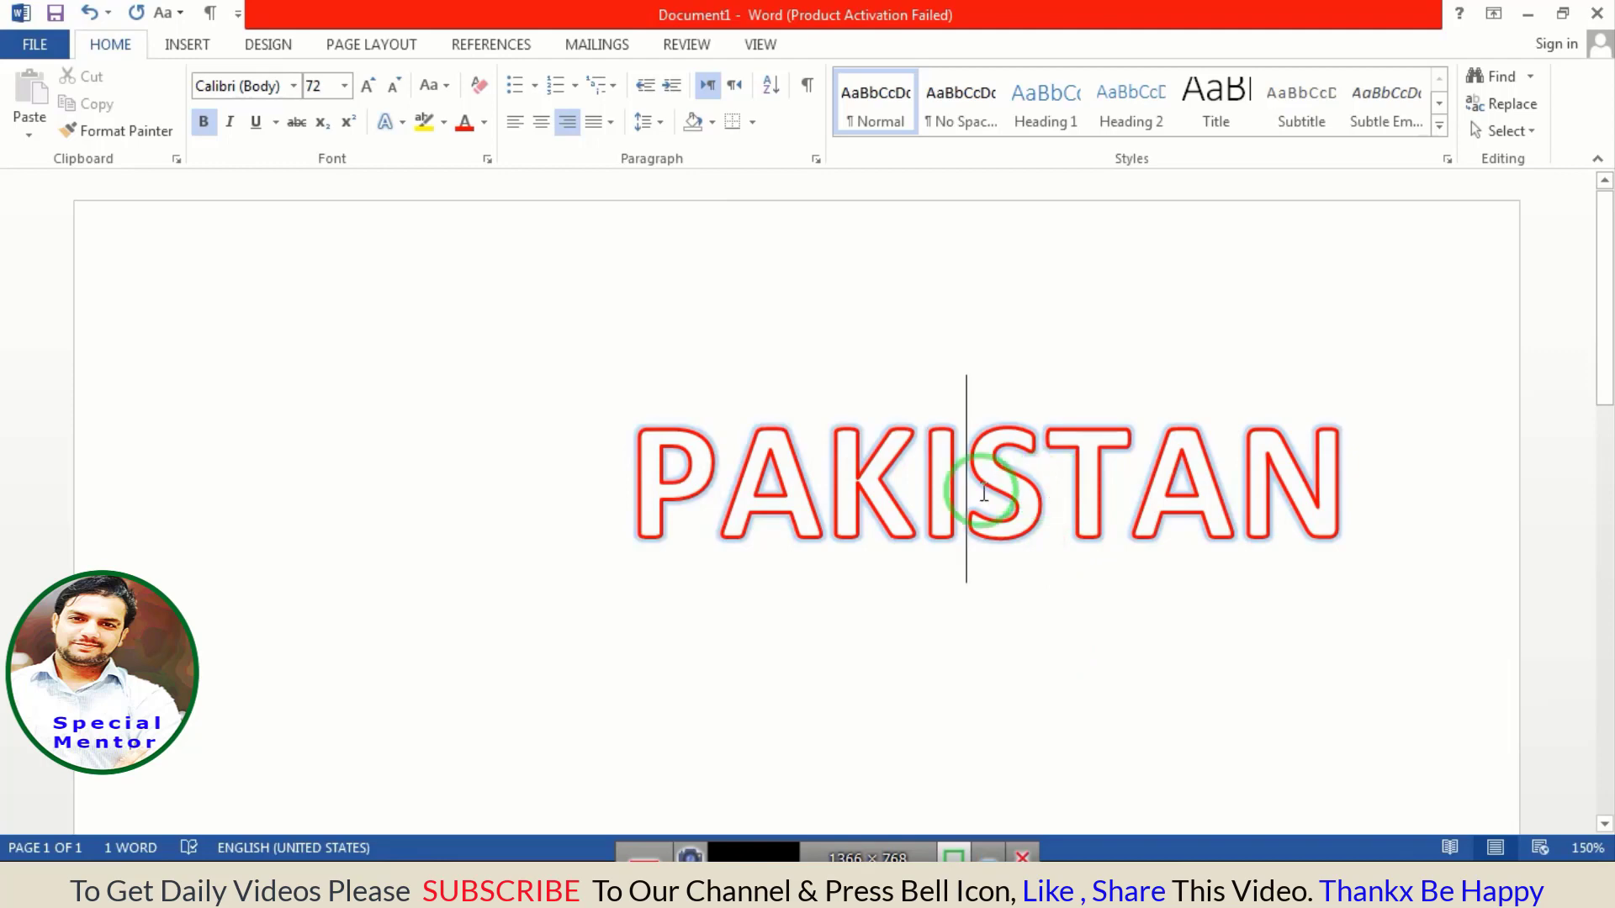
{"action": "left_click", "coordinate": [407, 122]}
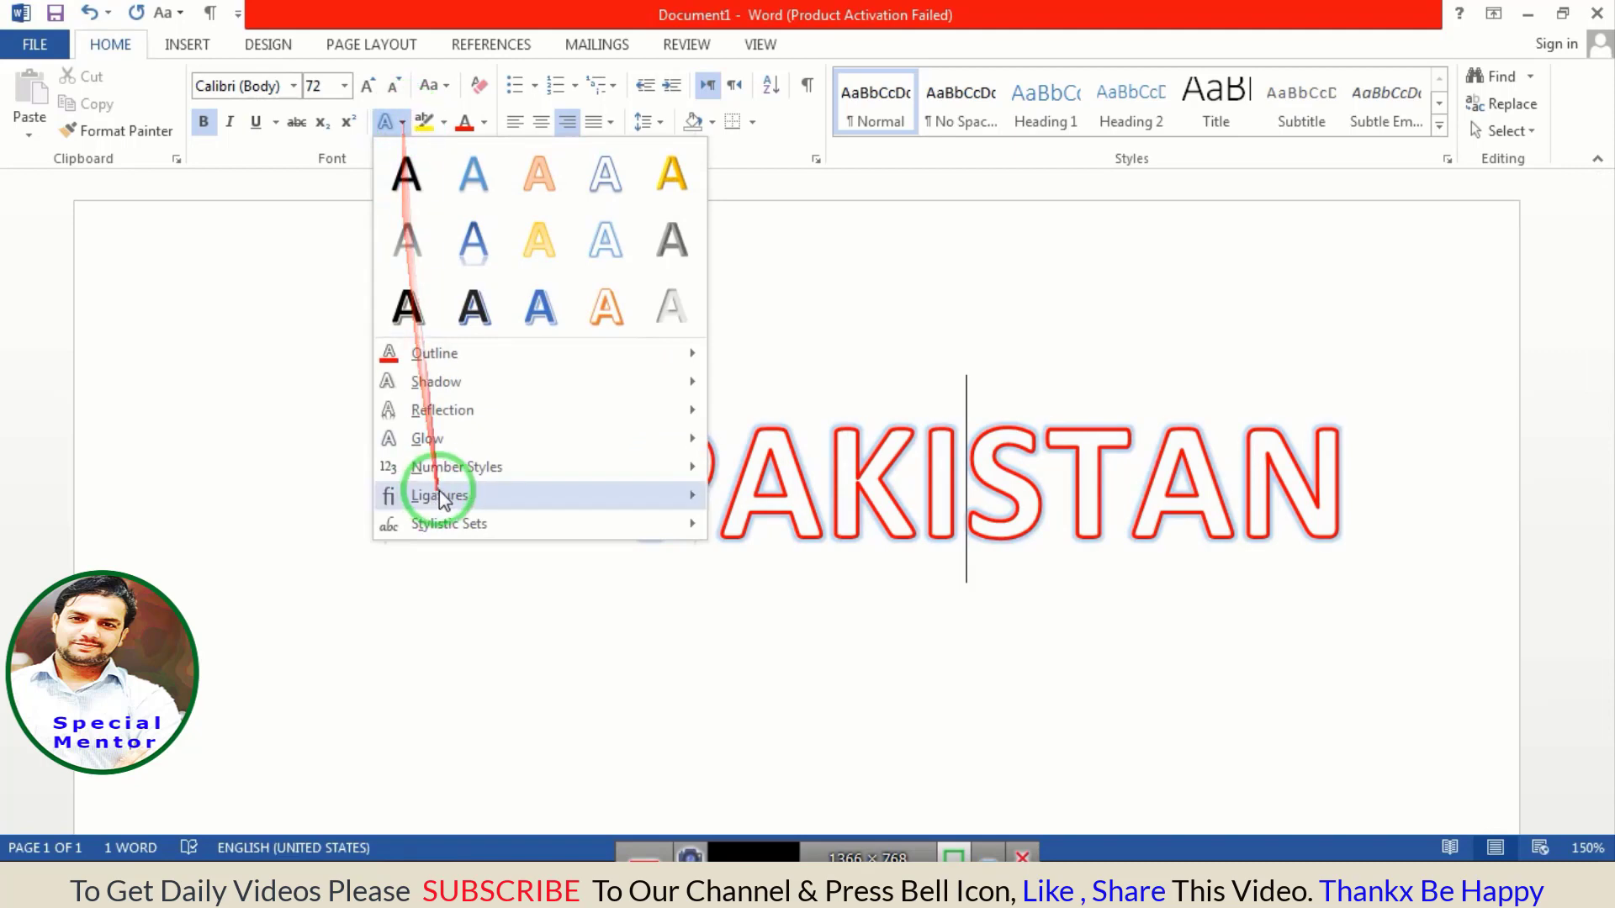
{"action": "mouse_move", "coordinate": [434, 353]}
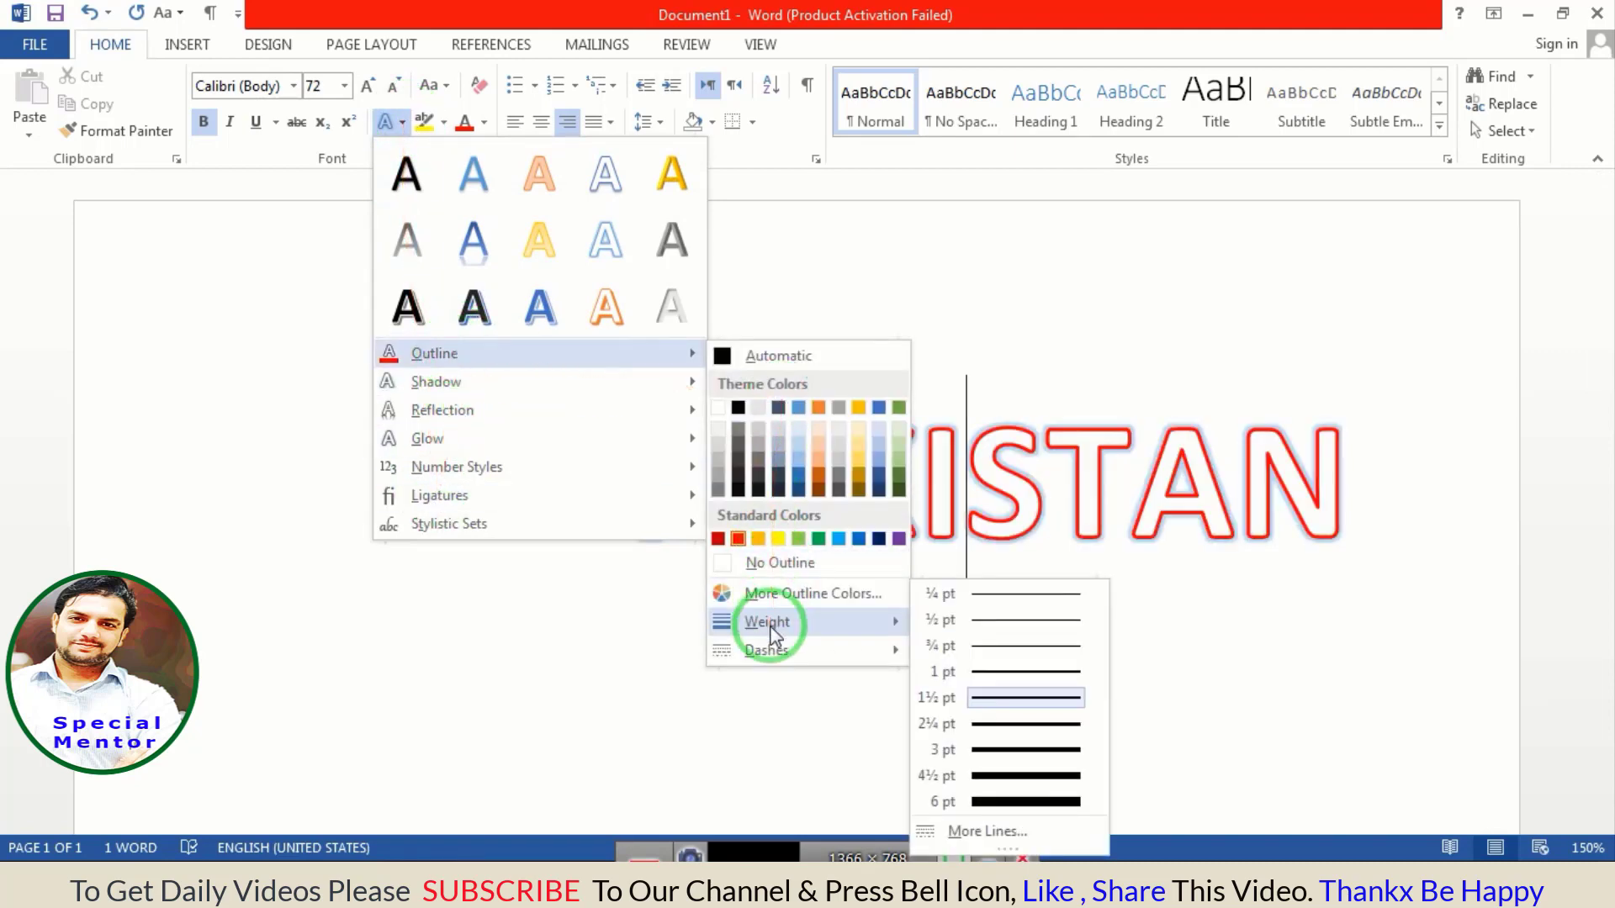
{"action": "mouse_move", "coordinate": [765, 649]}
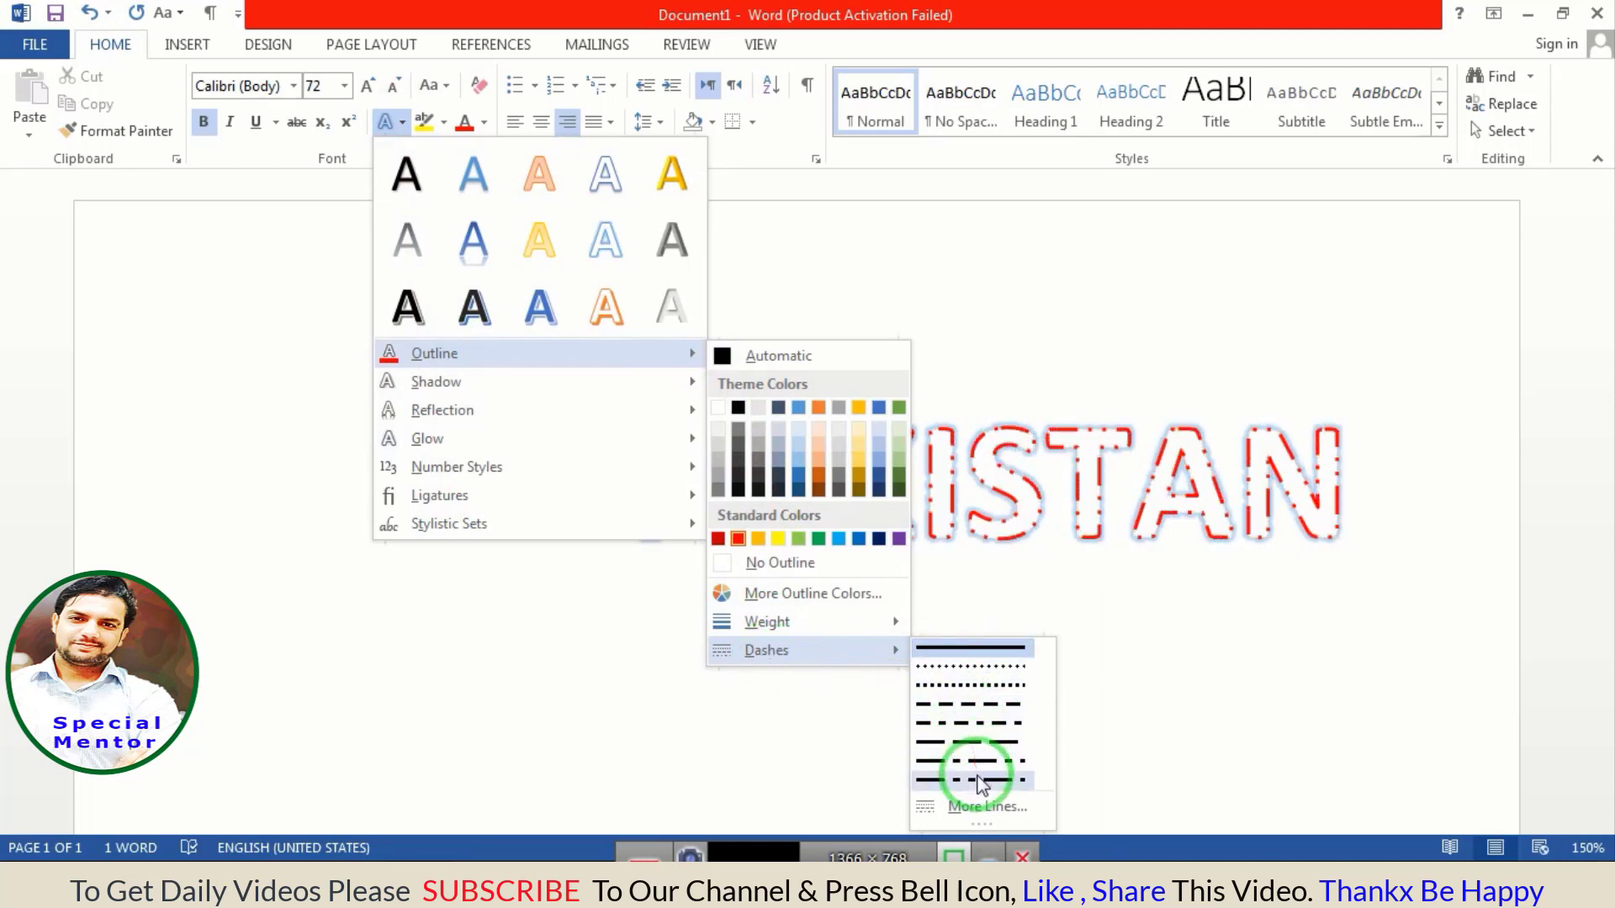
{"action": "left_click", "coordinate": [969, 685]}
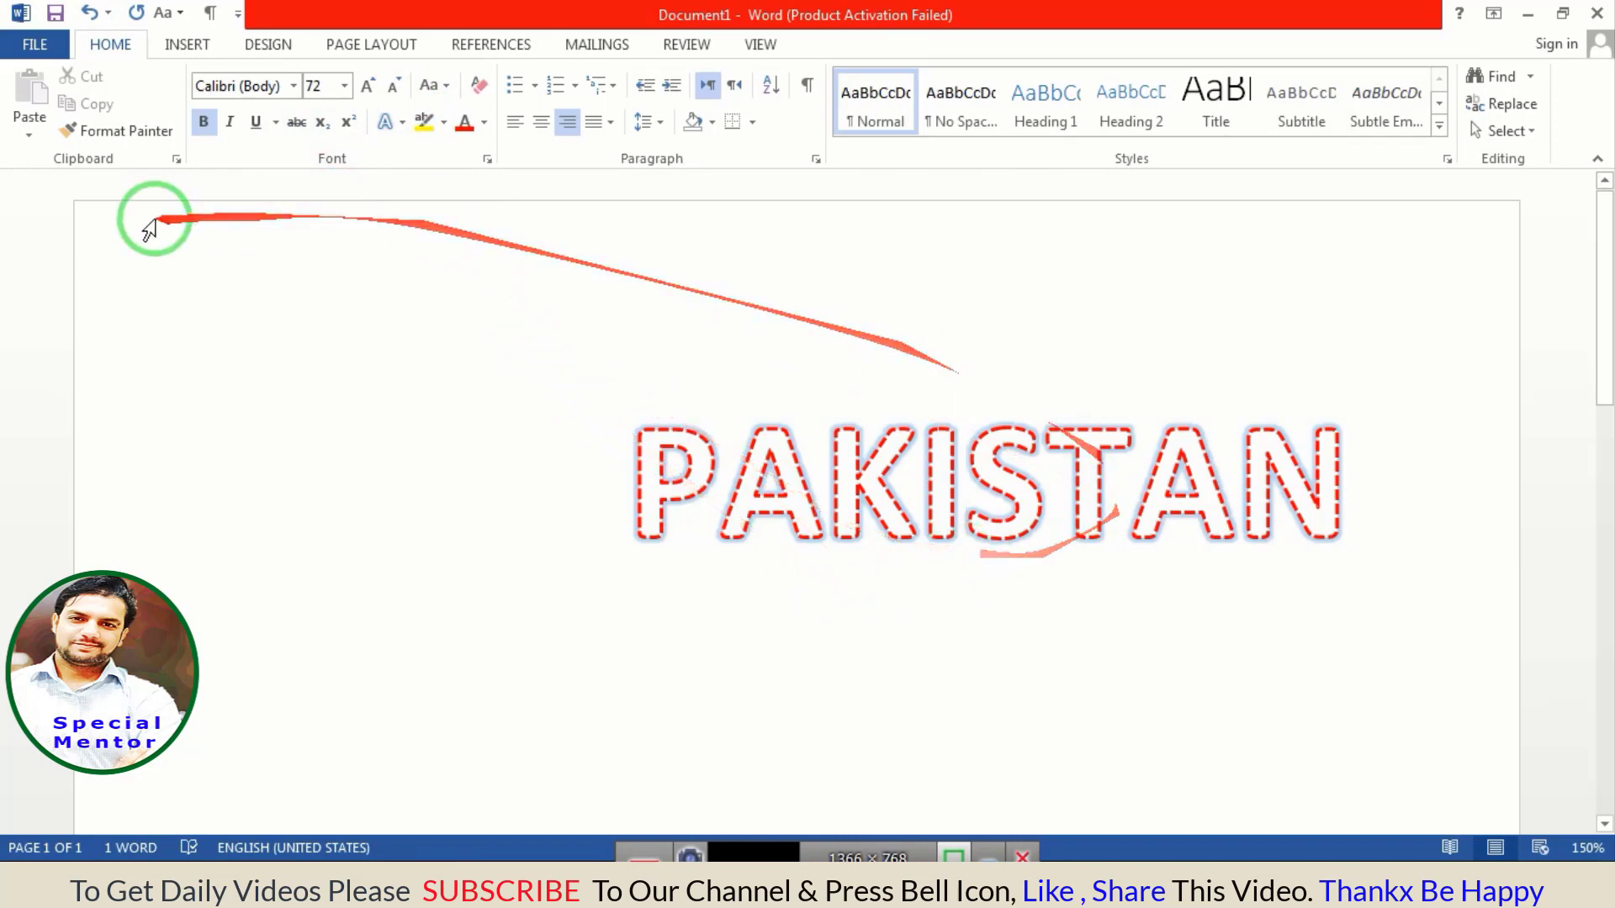
- Set PAKISTAN's outline dash style back to a solid line
{"action": "left_click", "coordinate": [400, 125]}
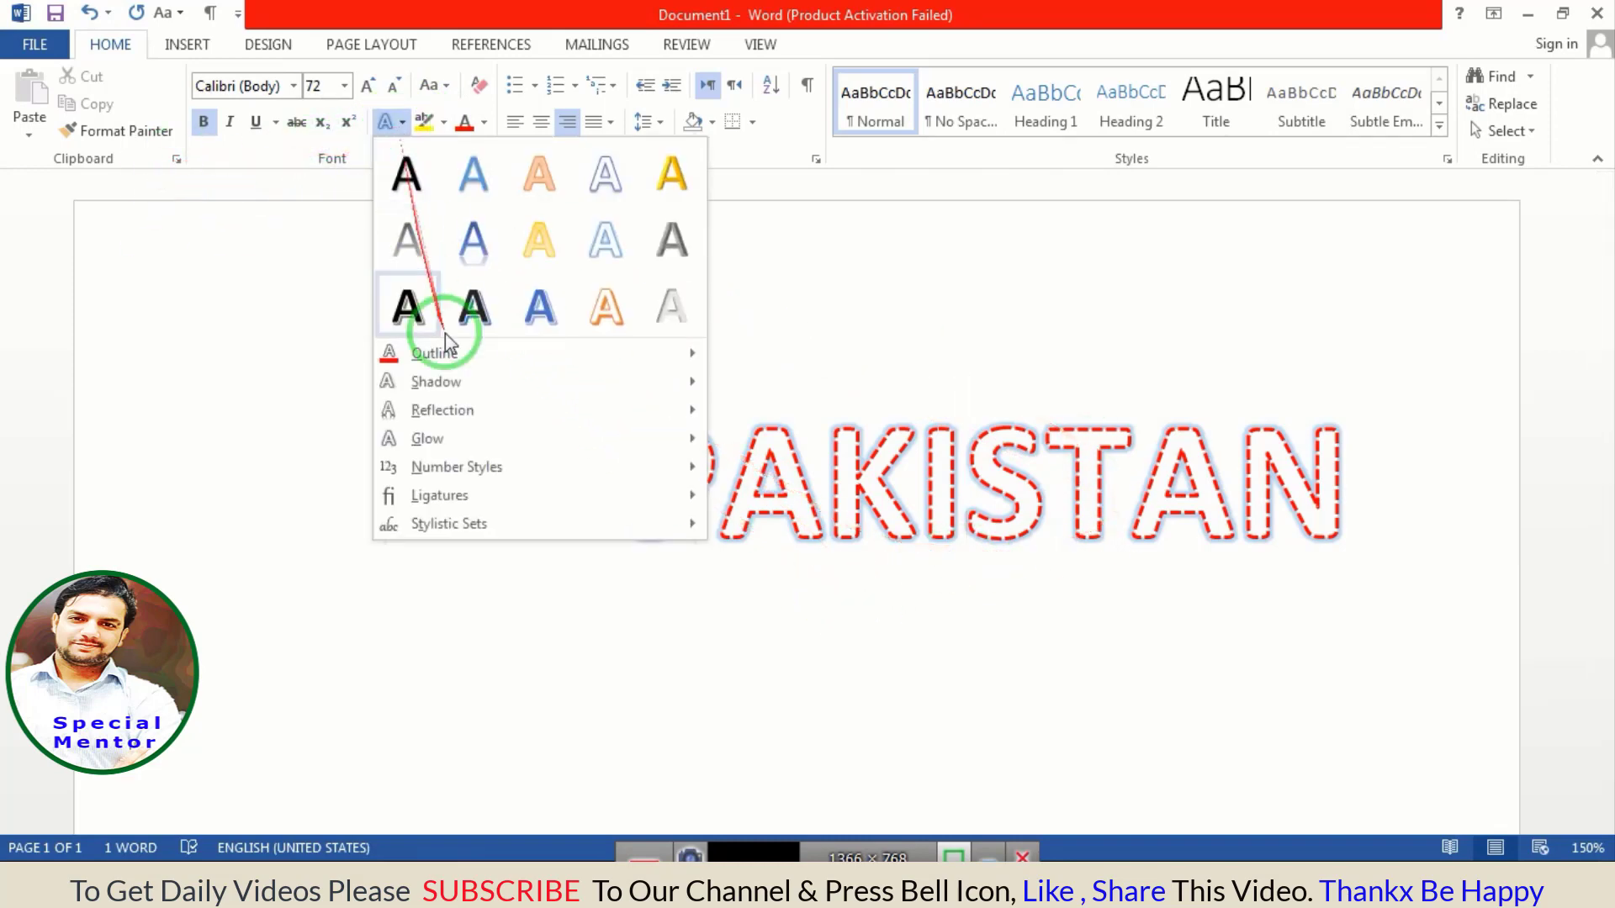
{"action": "mouse_move", "coordinate": [434, 354]}
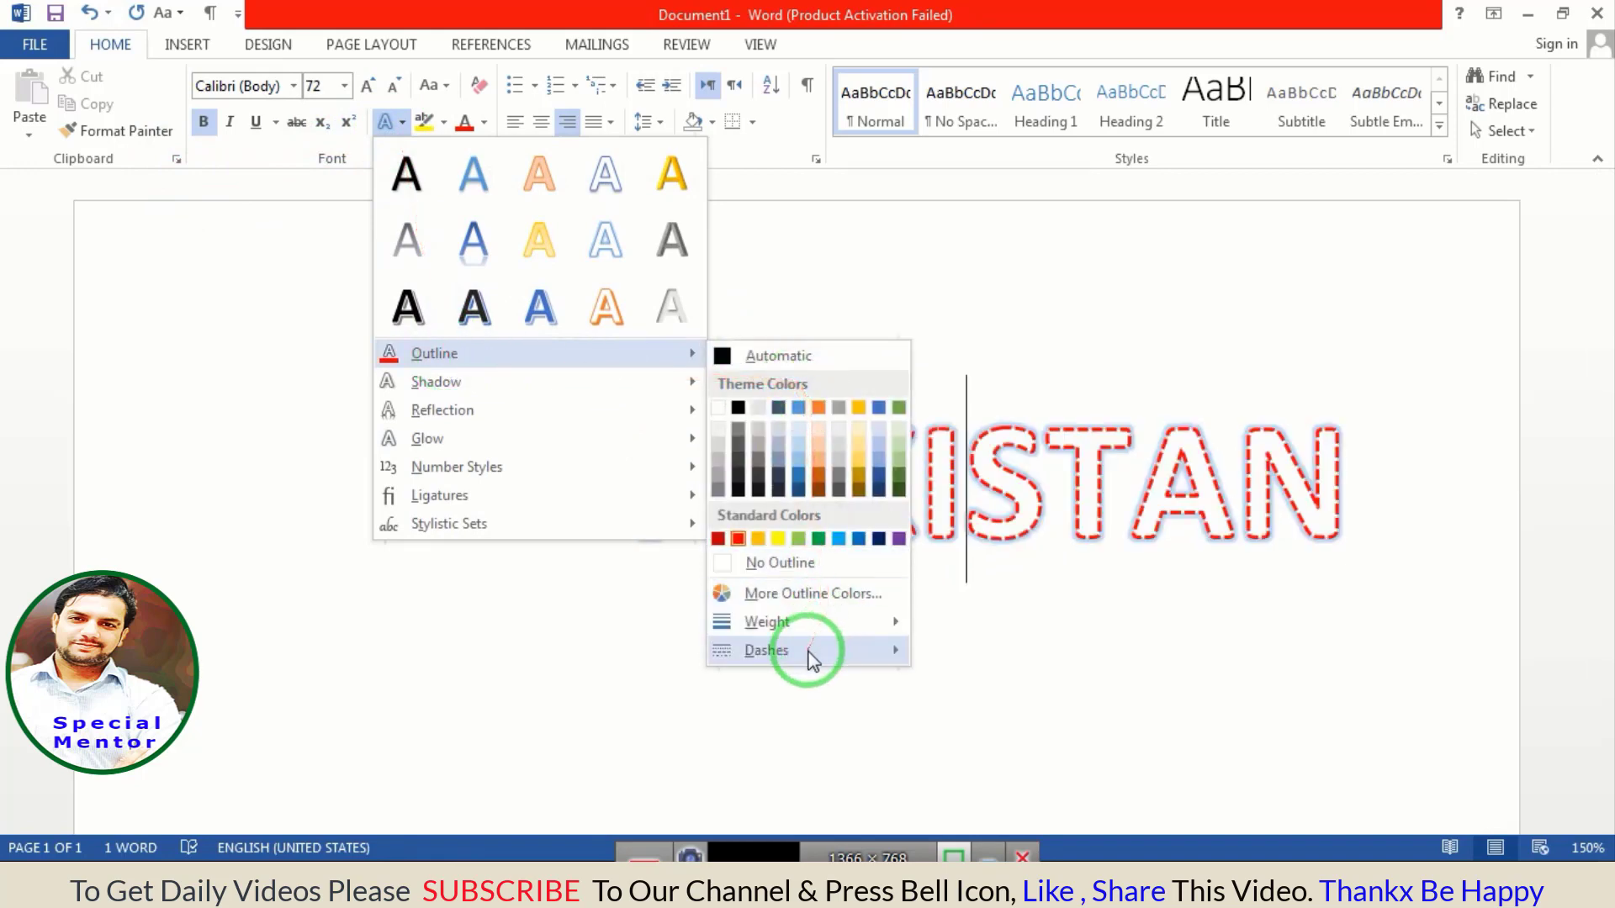
{"action": "mouse_move", "coordinate": [765, 649]}
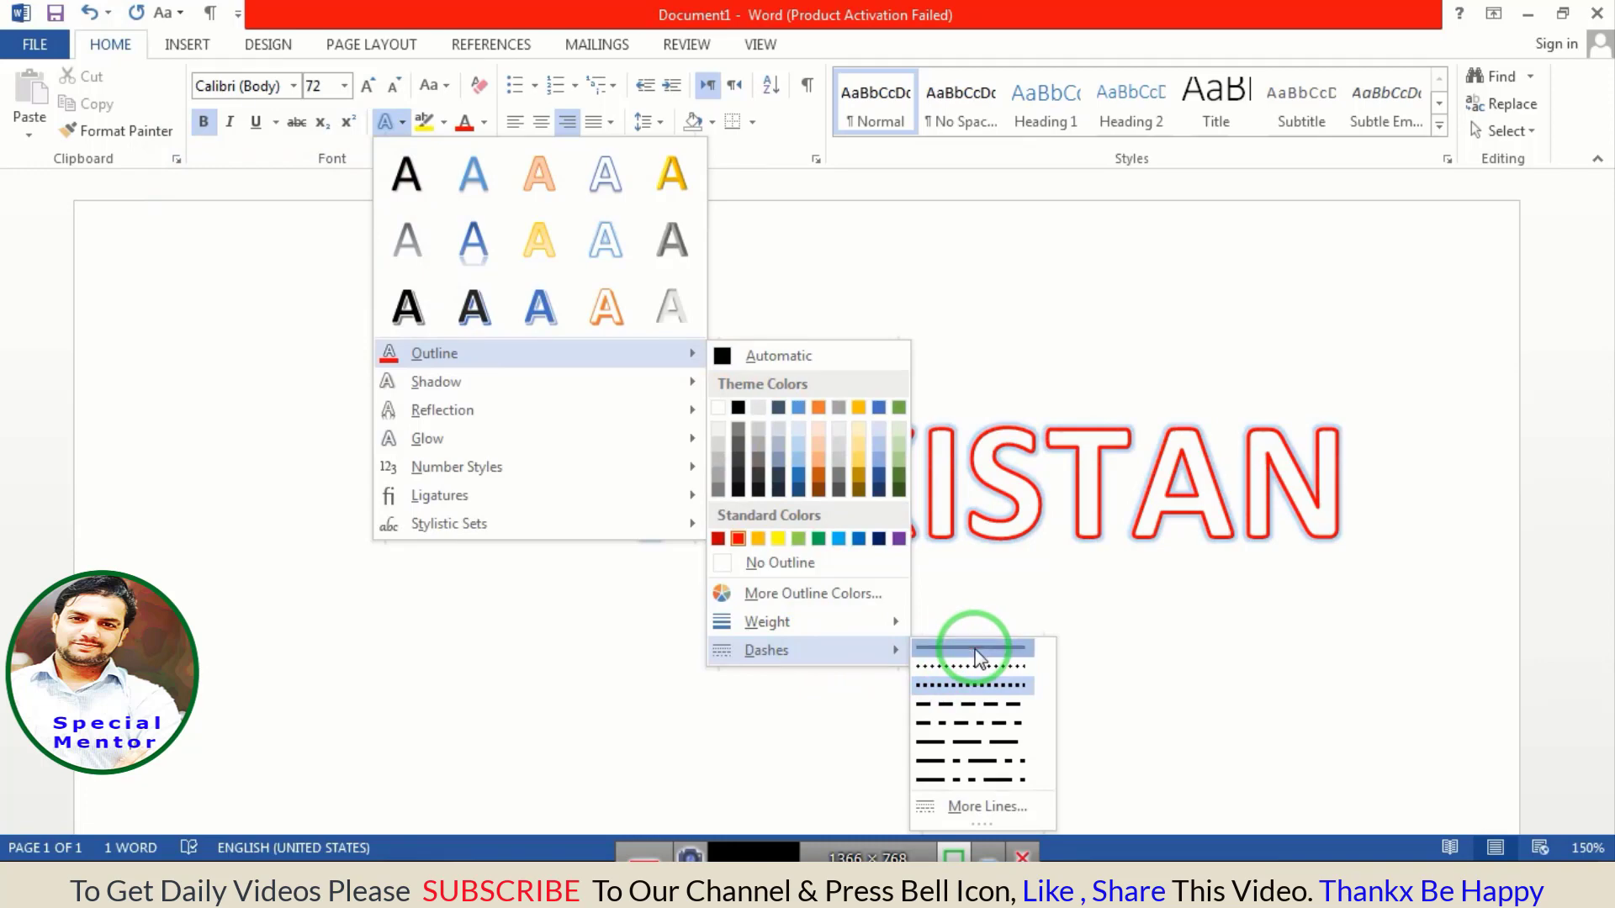
{"action": "left_click", "coordinate": [972, 650]}
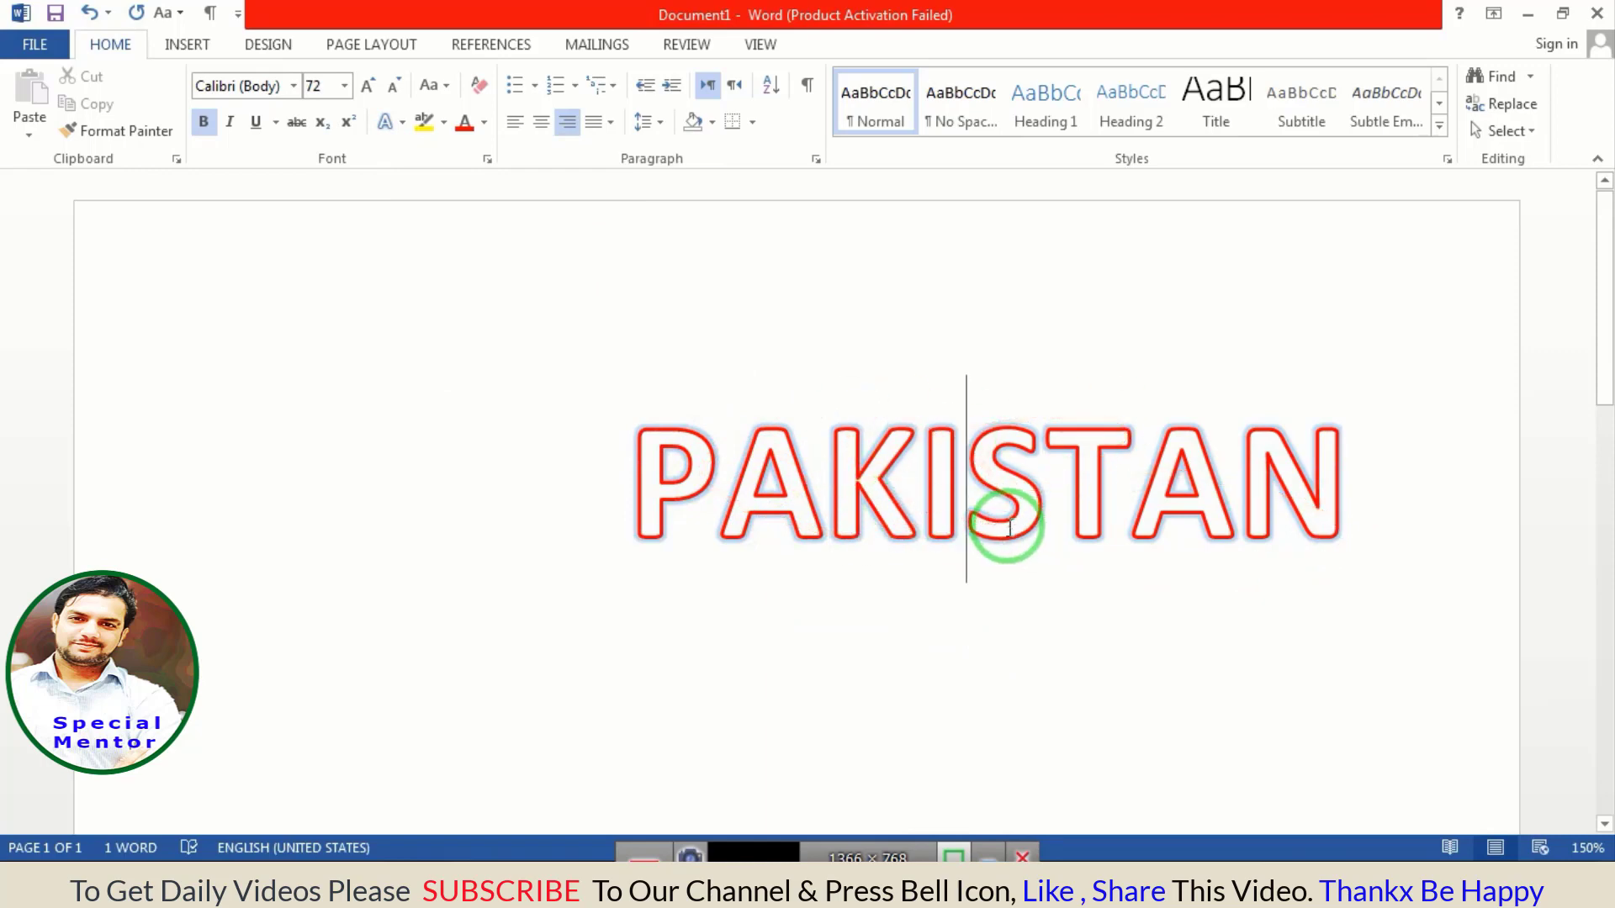
- Change PAKISTAN's font colour to green
{"action": "left_click", "coordinate": [490, 123]}
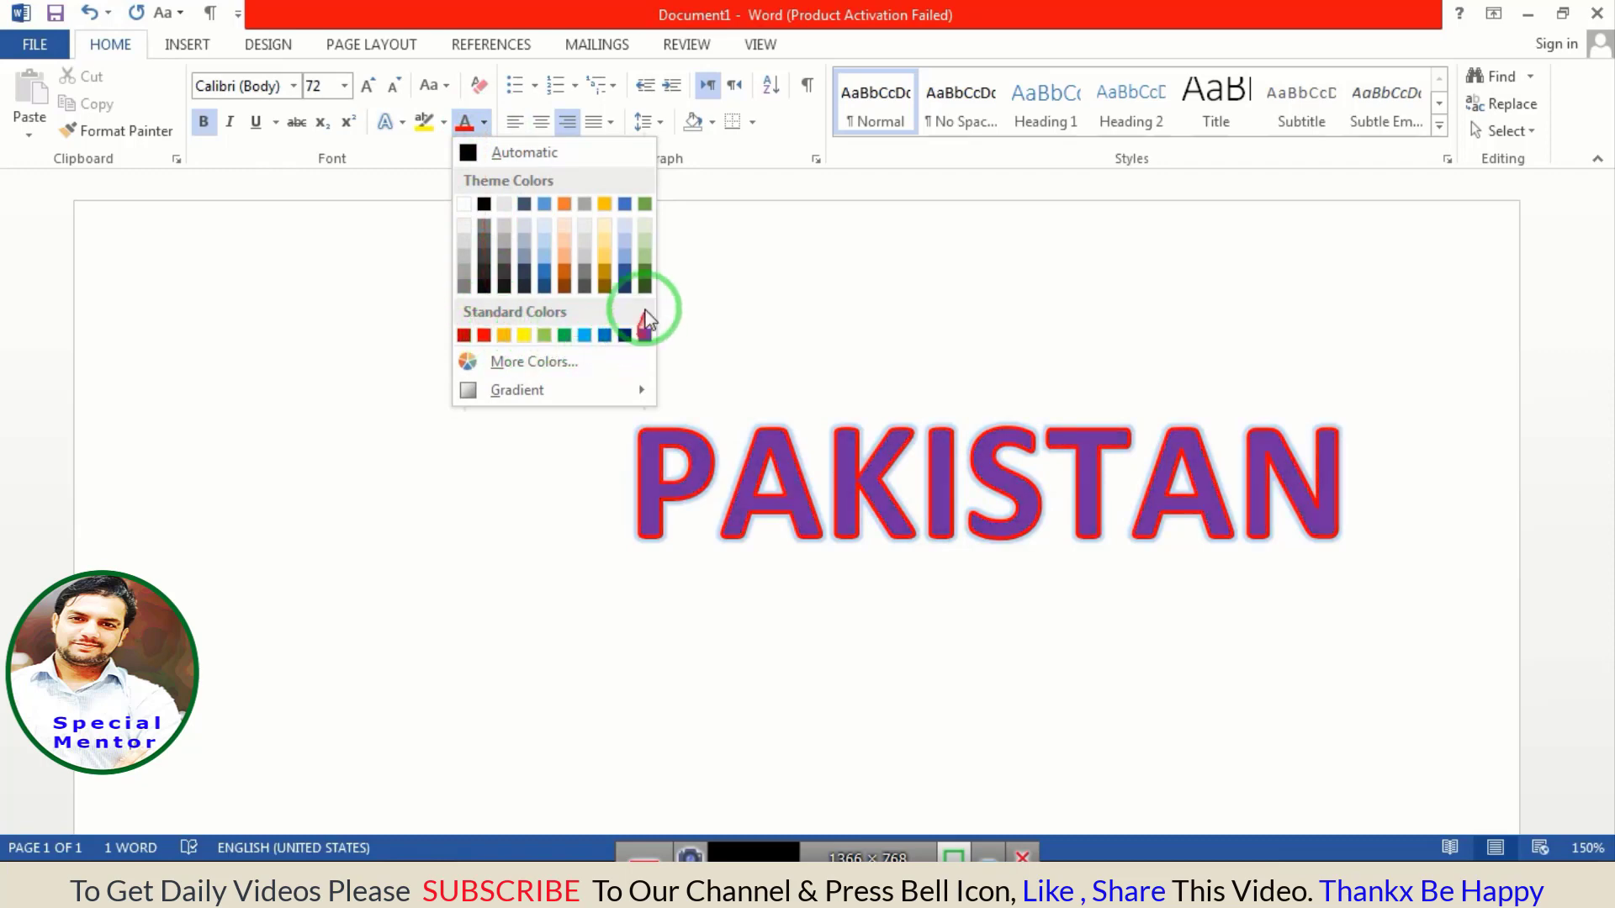
{"action": "left_click", "coordinate": [645, 204]}
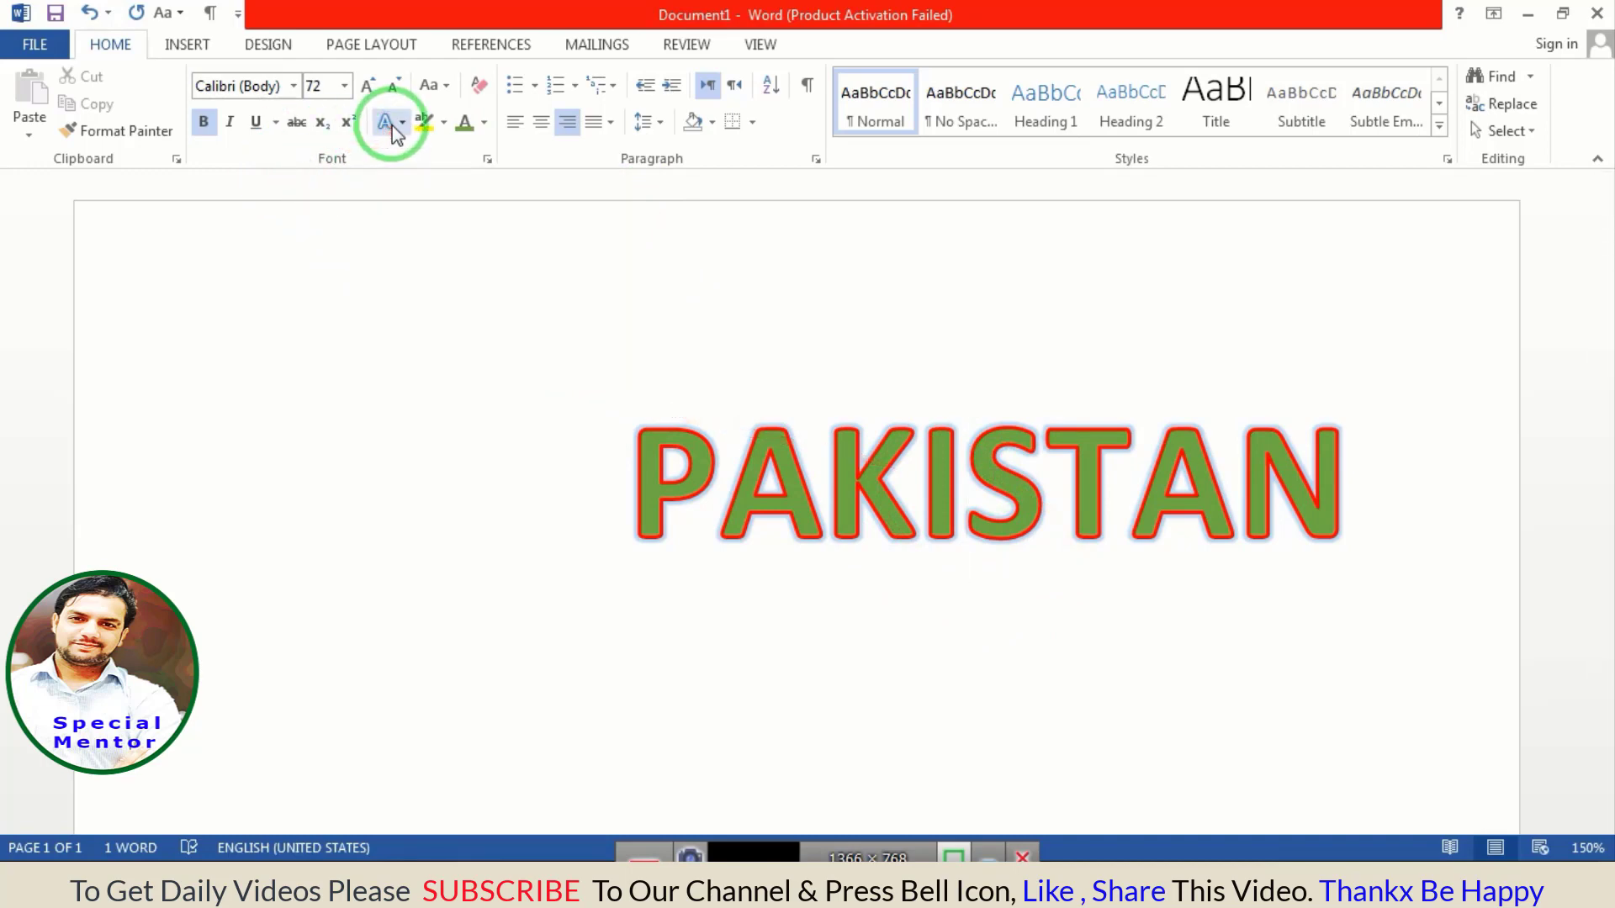
- Recolour the outline of PAKISTAN's green letters from red to dark blue
{"action": "key", "text": "alt"}
{"action": "left_click_drag", "start_coordinate": [516, 25], "coordinate": [486, 159]}
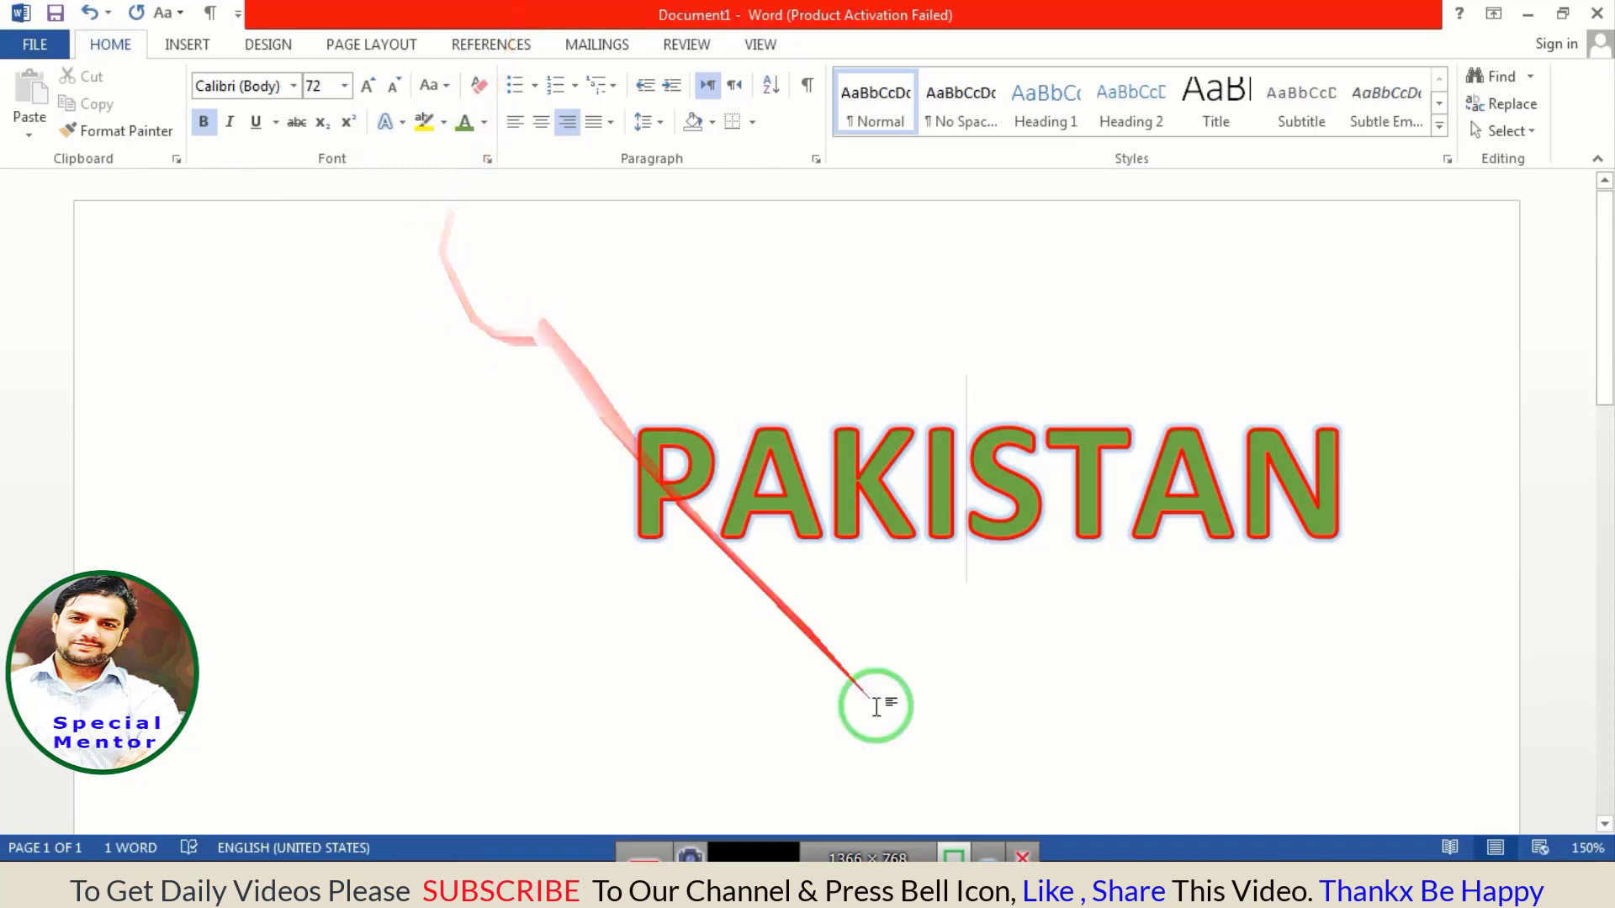
{"action": "left_click", "coordinate": [1047, 483]}
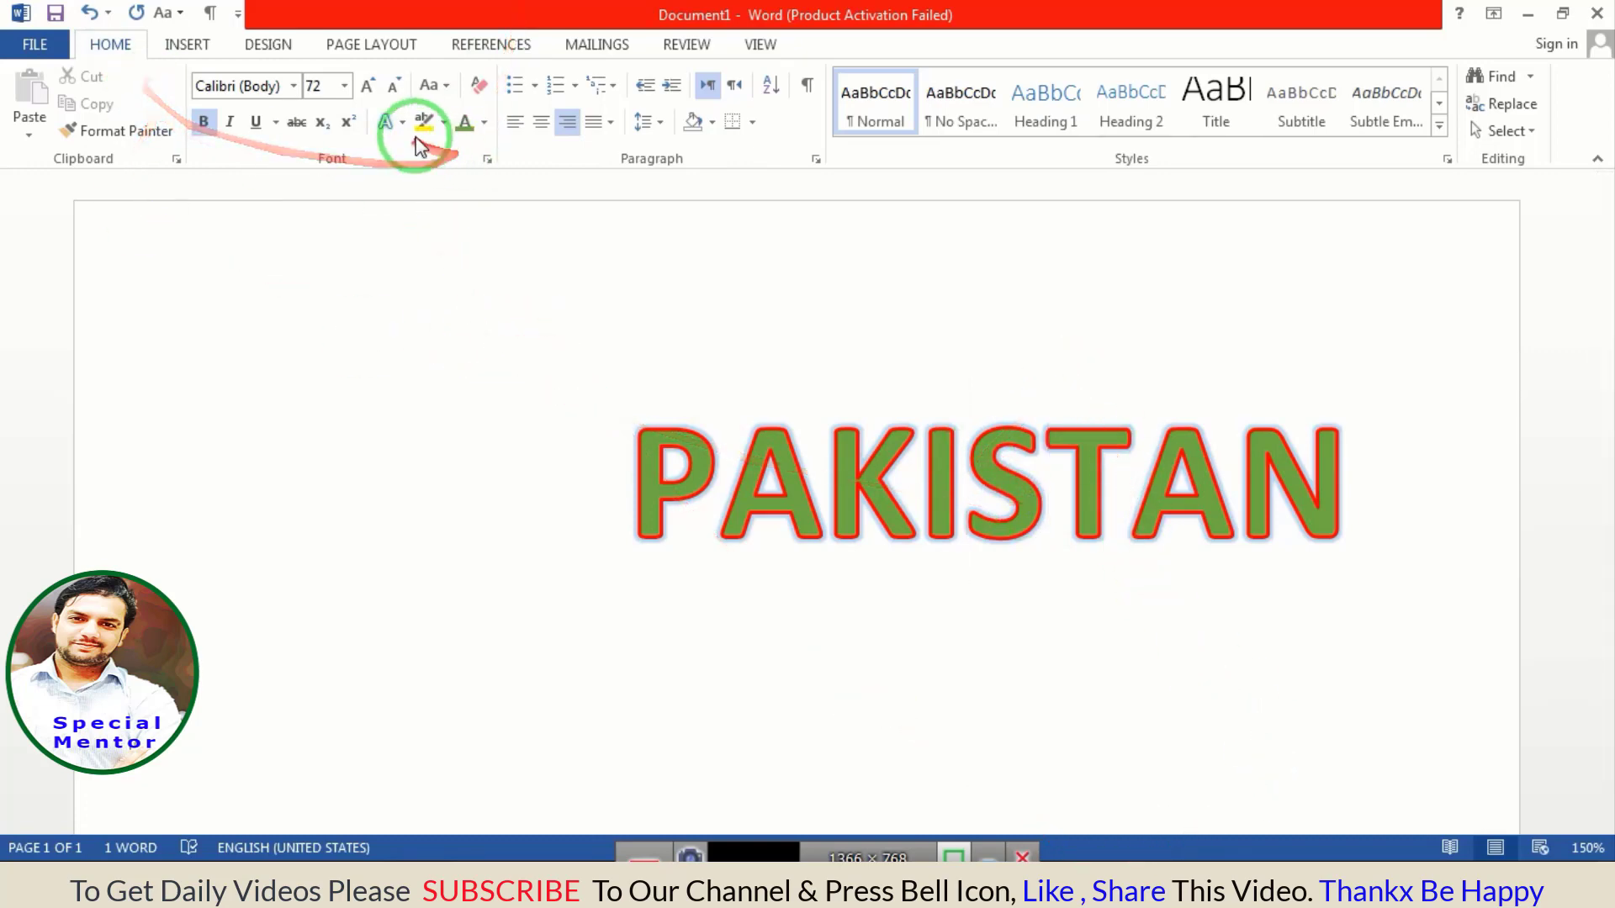
{"action": "left_click", "coordinate": [396, 124]}
{"action": "left_click", "coordinate": [471, 360]}
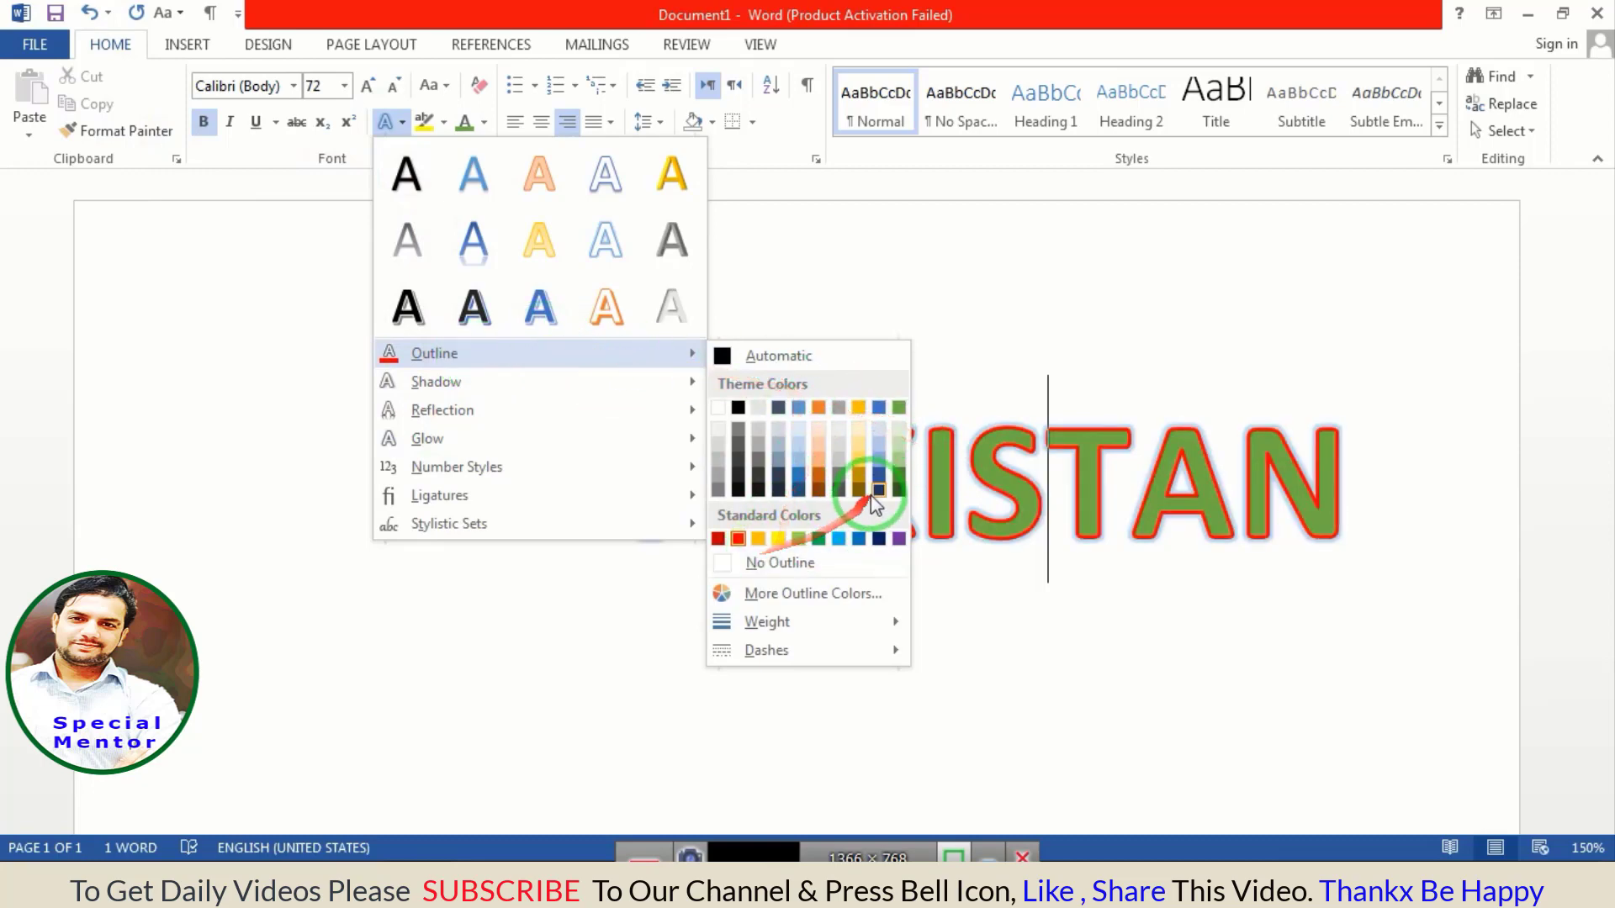
{"action": "left_click", "coordinate": [798, 623]}
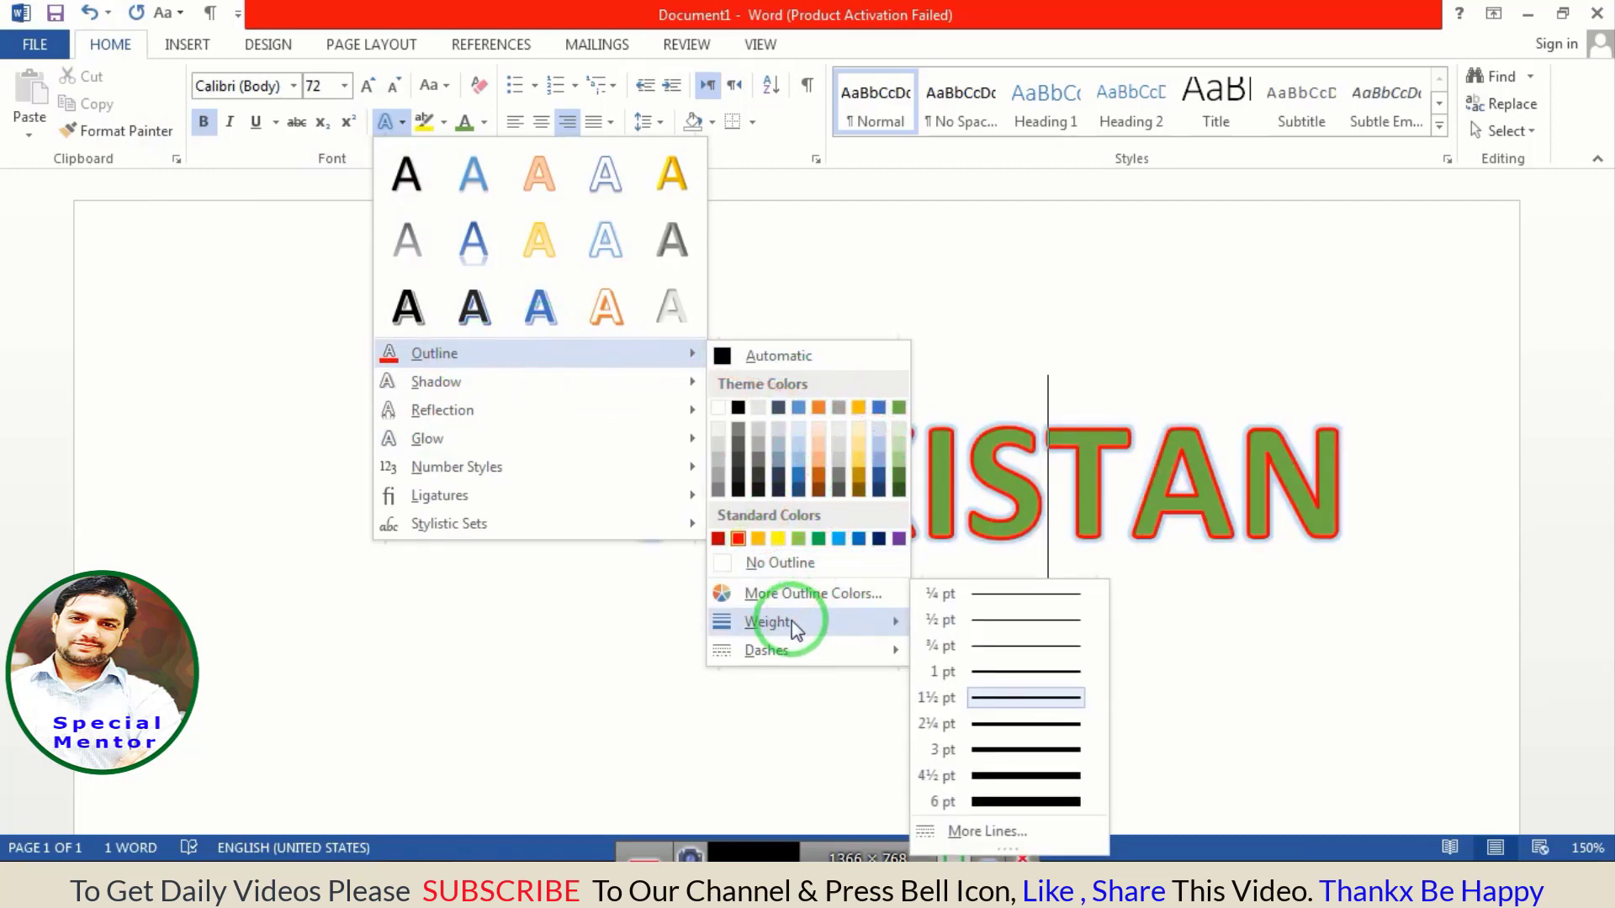
{"action": "left_click", "coordinate": [786, 648]}
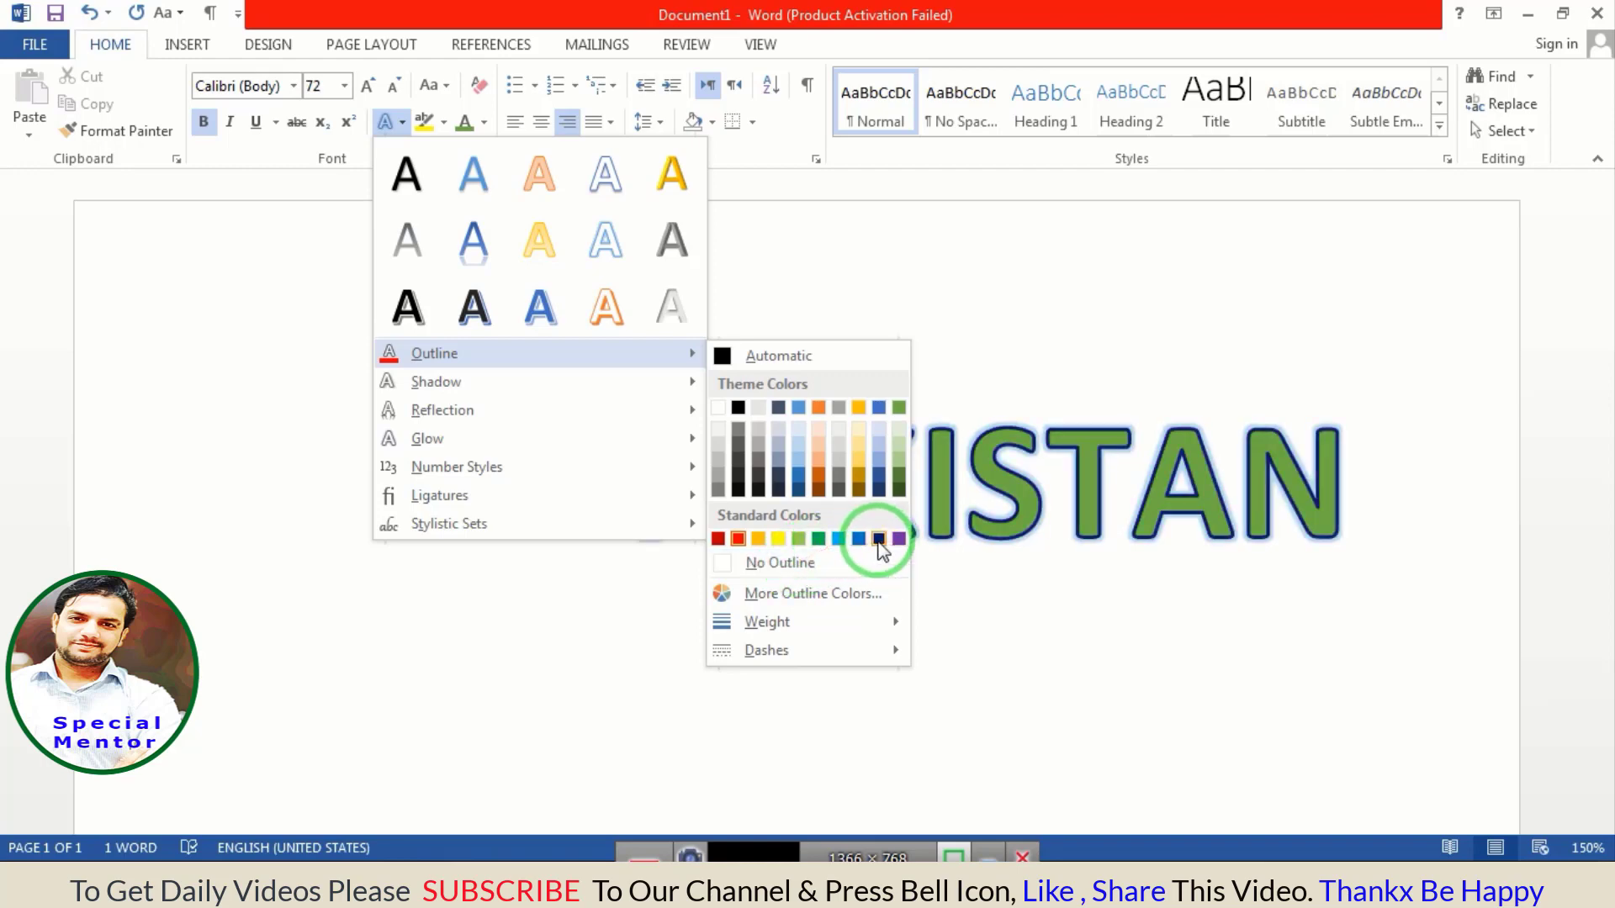
{"action": "left_click", "coordinate": [878, 539]}
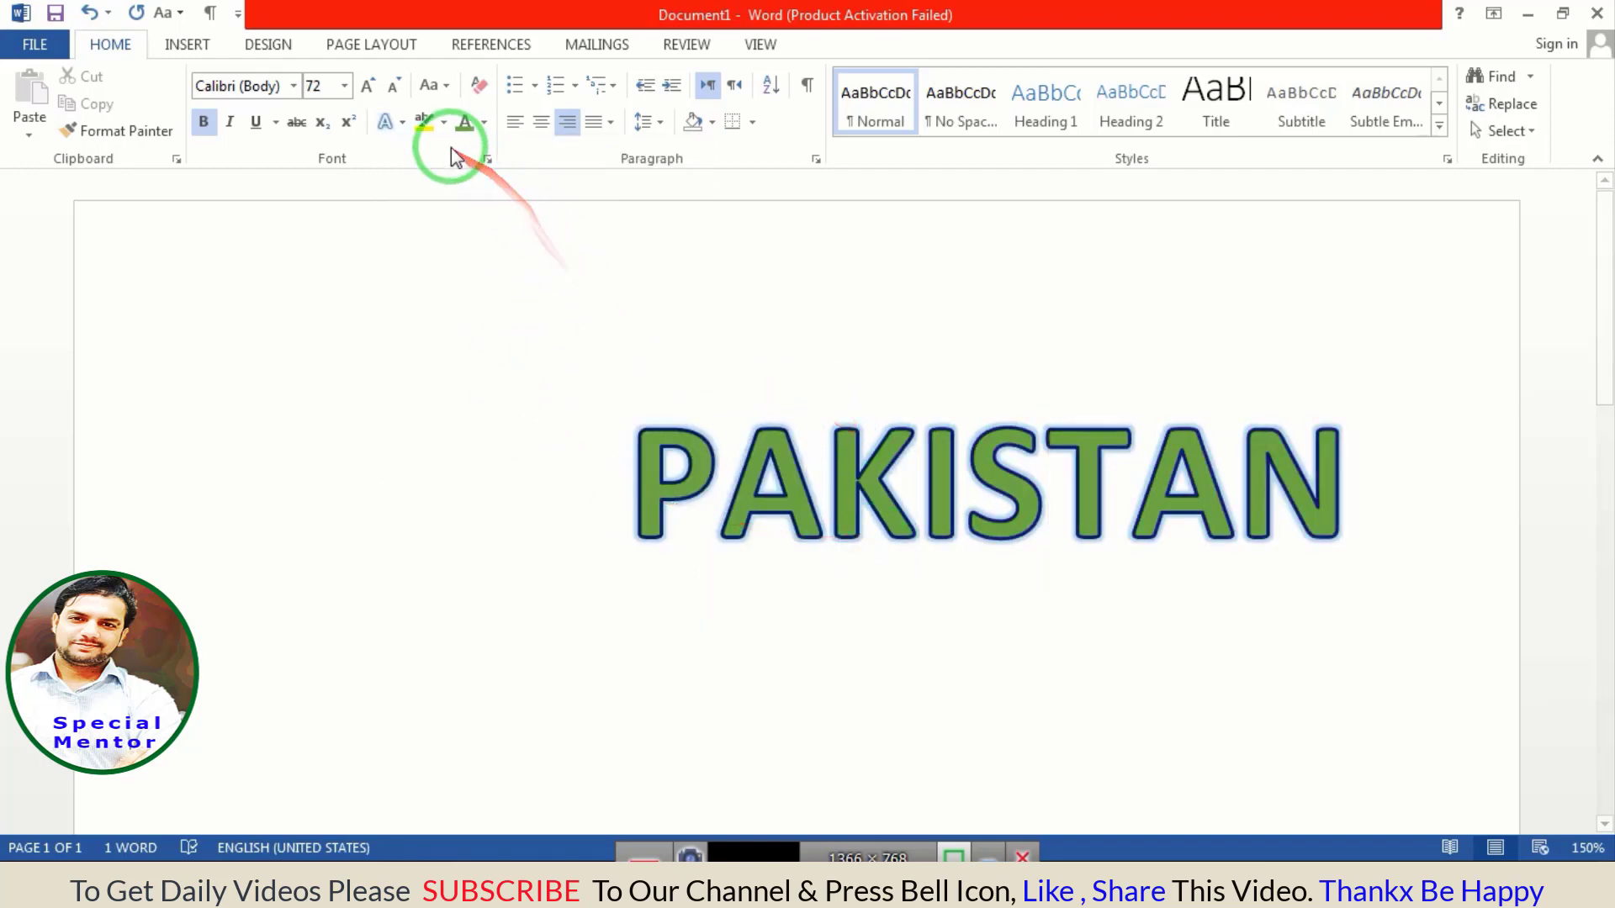
{"action": "left_click", "coordinate": [391, 126]}
- Apply a Perspective shadow that slants away behind the PAKISTAN letters
{"action": "left_click", "coordinate": [429, 388]}
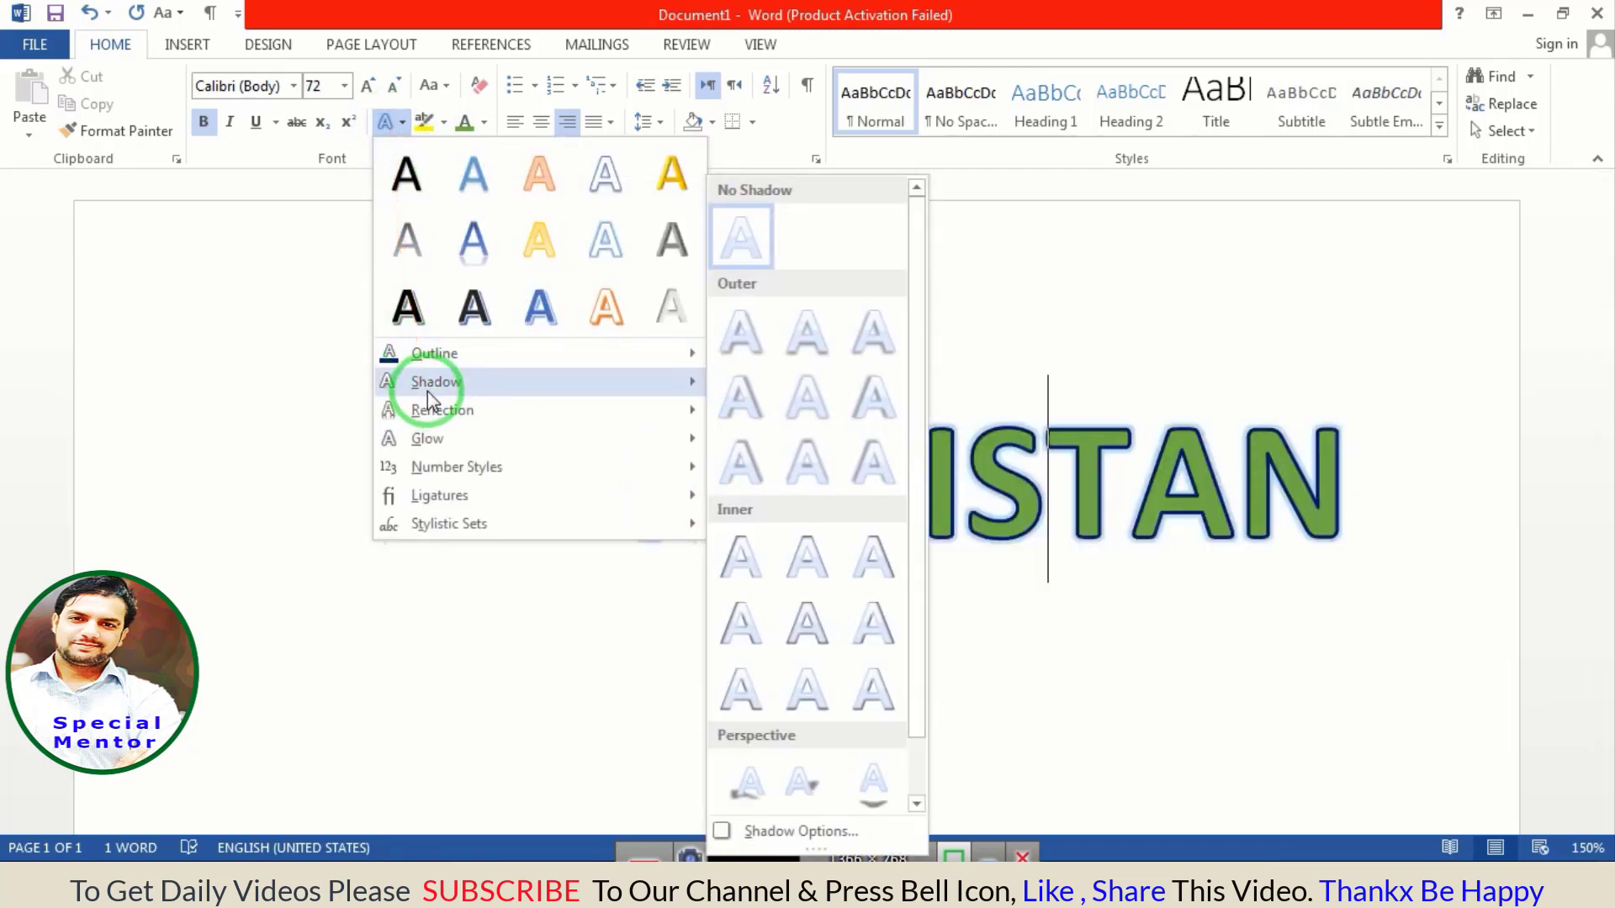
{"action": "left_click_drag", "start_coordinate": [916, 310], "coordinate": [912, 458]}
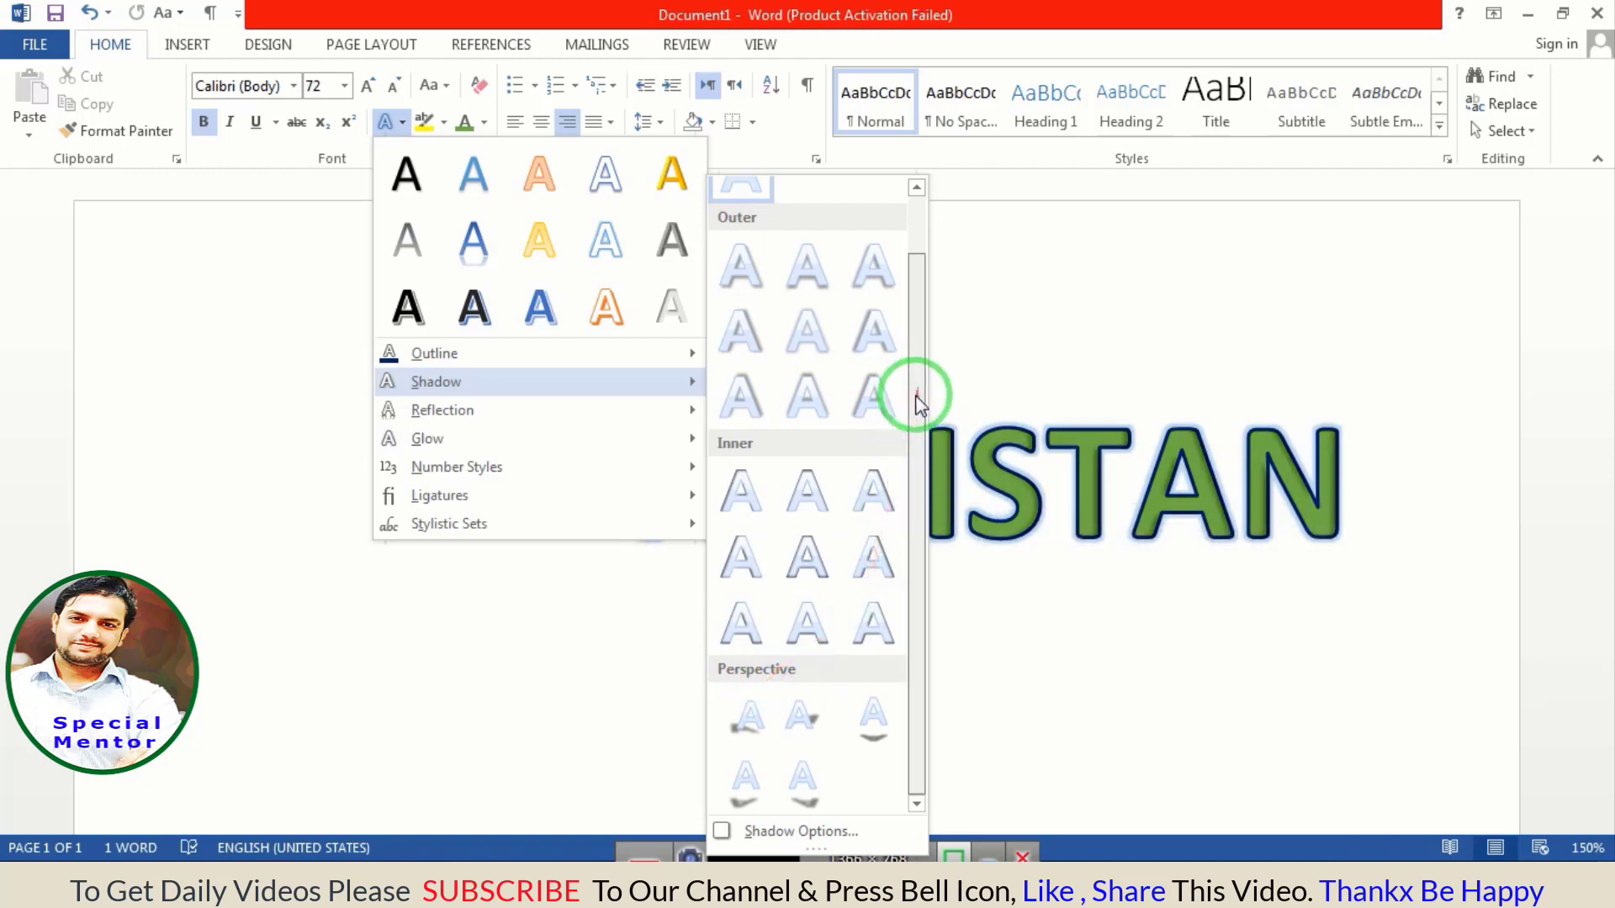
{"action": "left_click", "coordinate": [915, 186]}
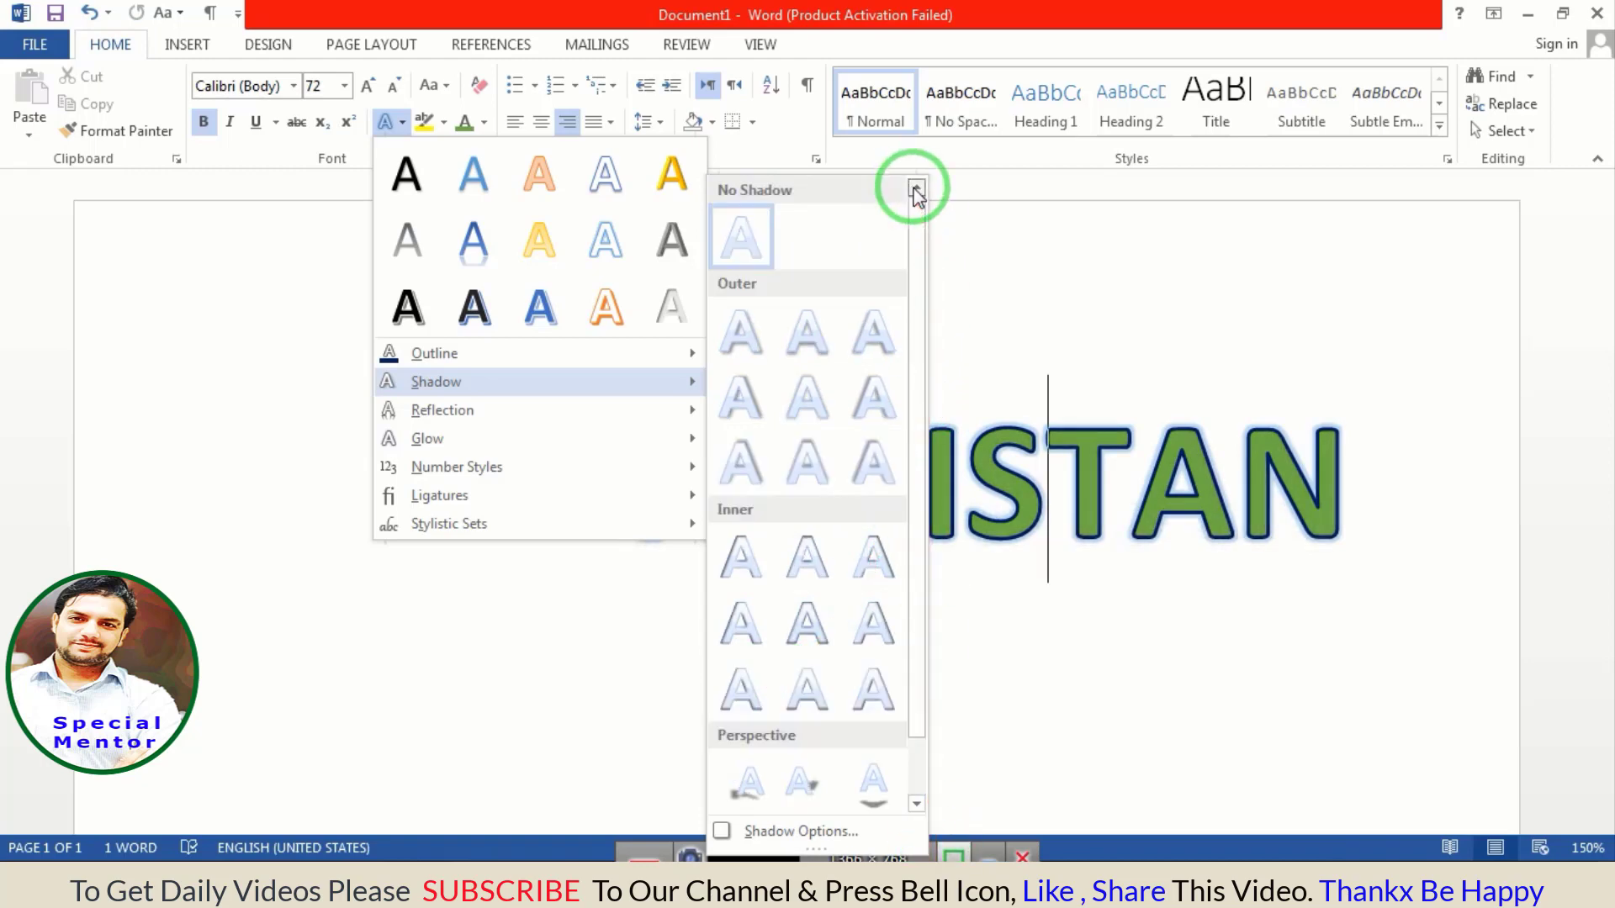
{"action": "left_click", "coordinate": [915, 804]}
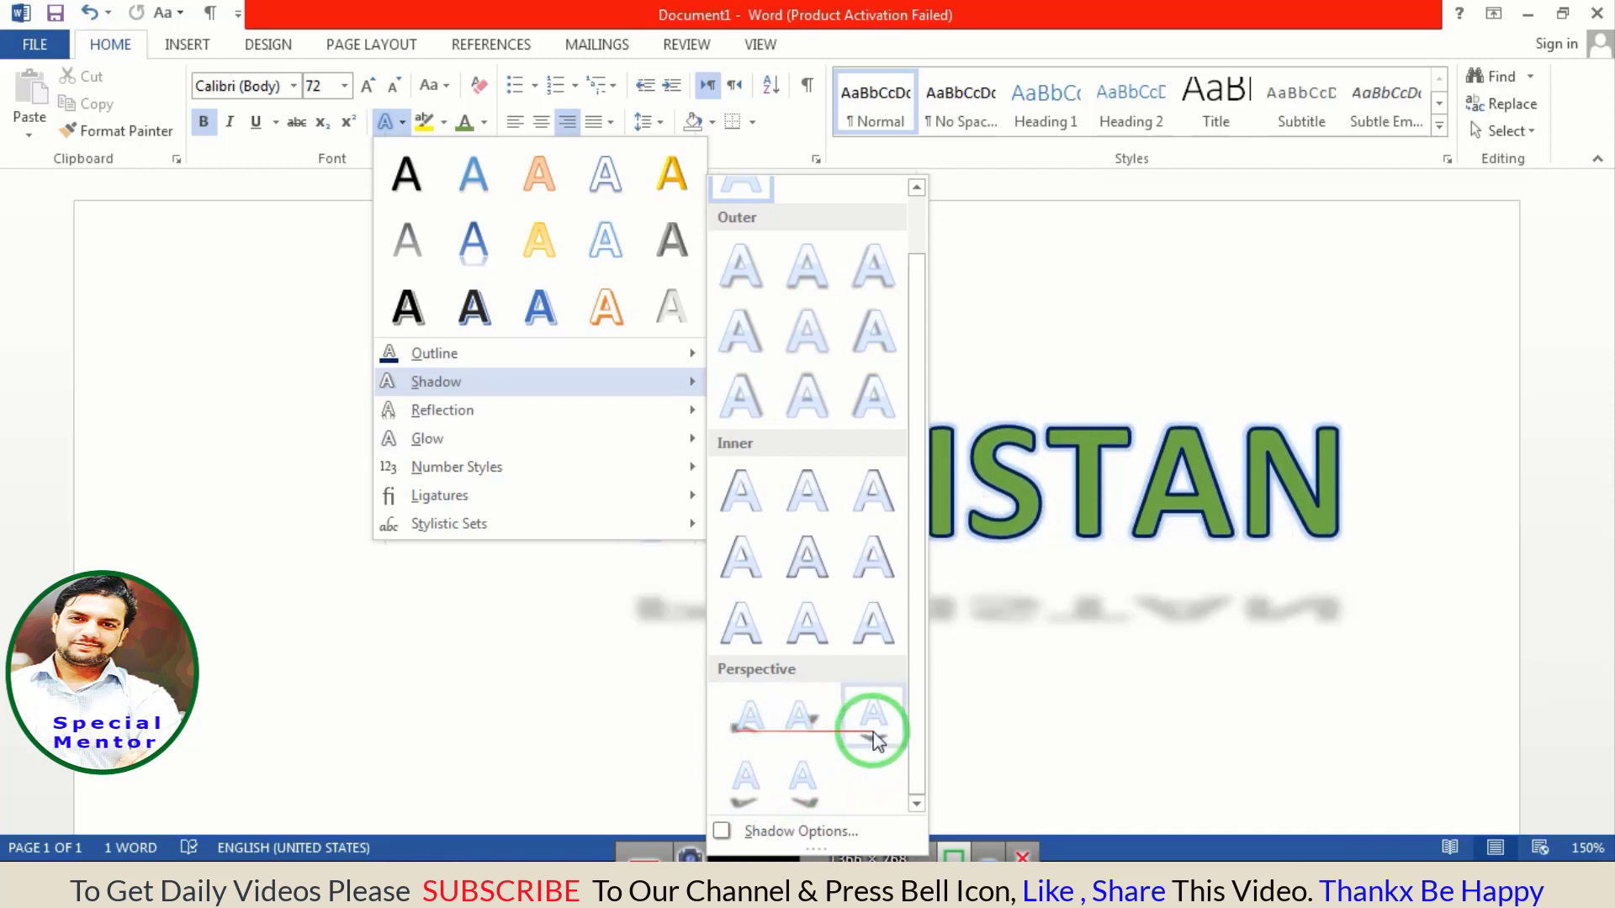
{"action": "left_click", "coordinate": [816, 737]}
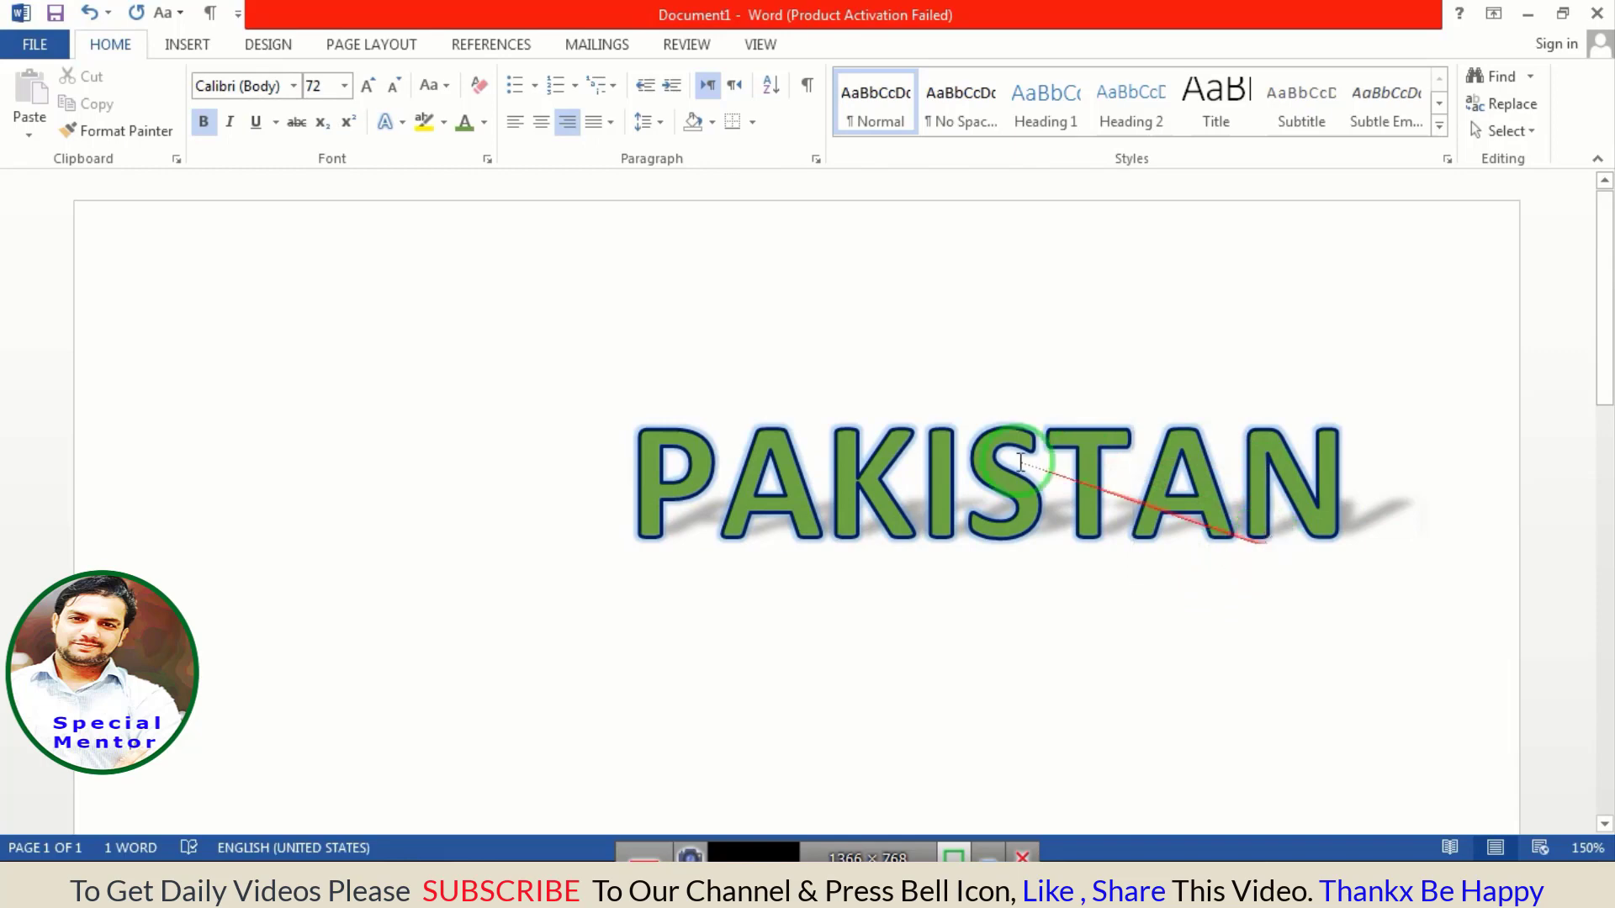
- Set PAKISTAN's shadow to No Shadow, keeping its soft glow
{"action": "left_click", "coordinate": [400, 124]}
{"action": "mouse_move", "coordinate": [435, 381]}
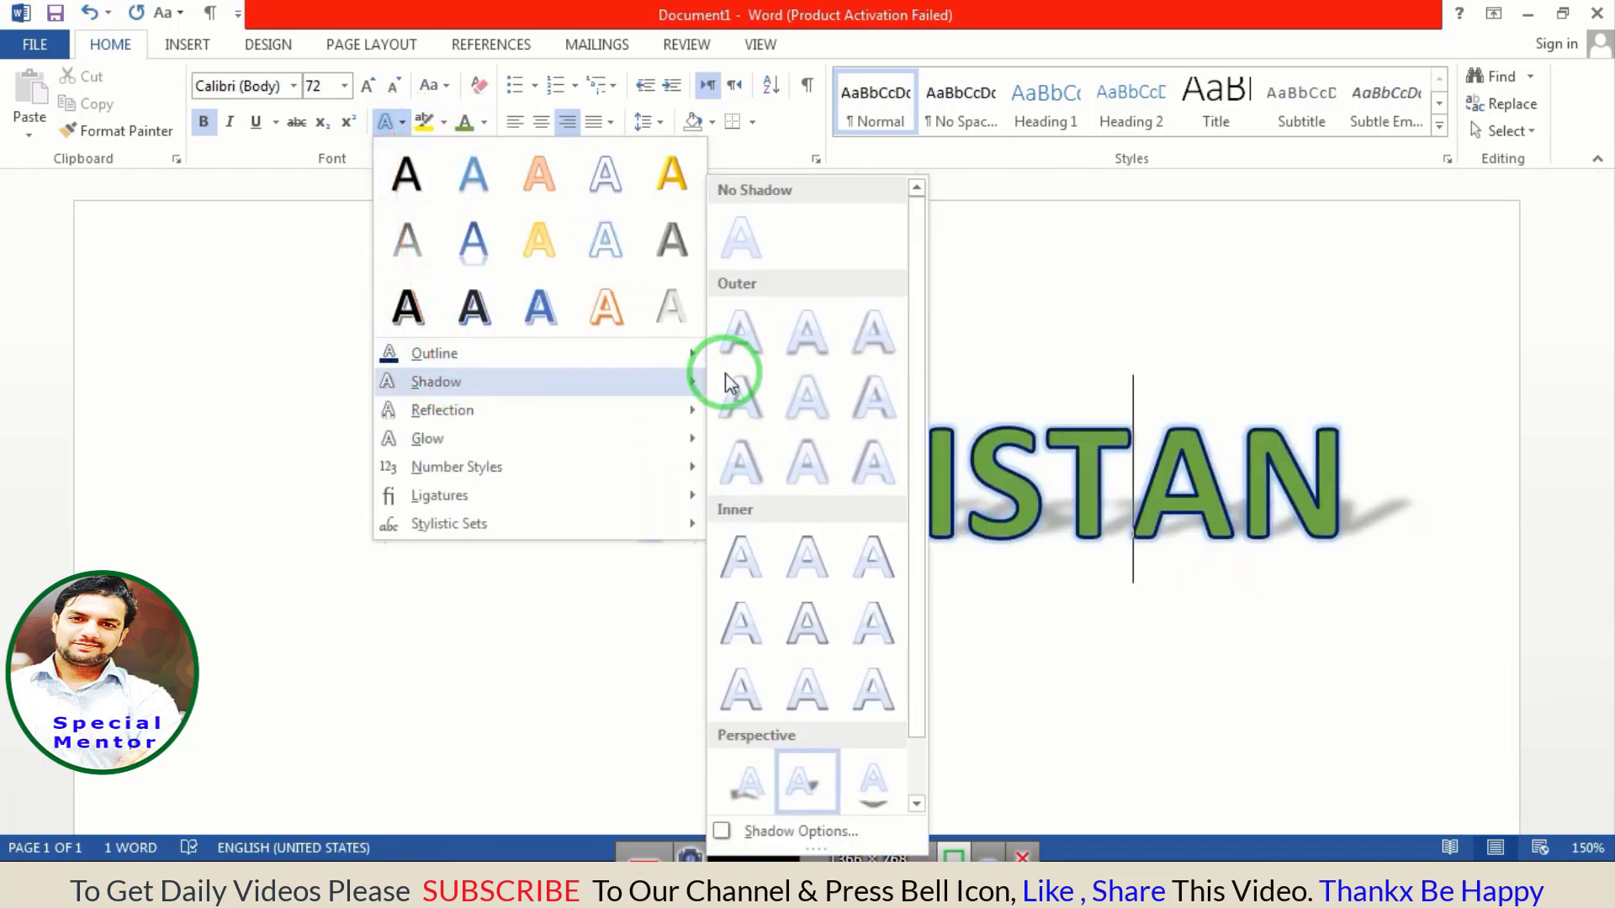
{"action": "left_click_drag", "start_coordinate": [917, 441], "coordinate": [919, 703]}
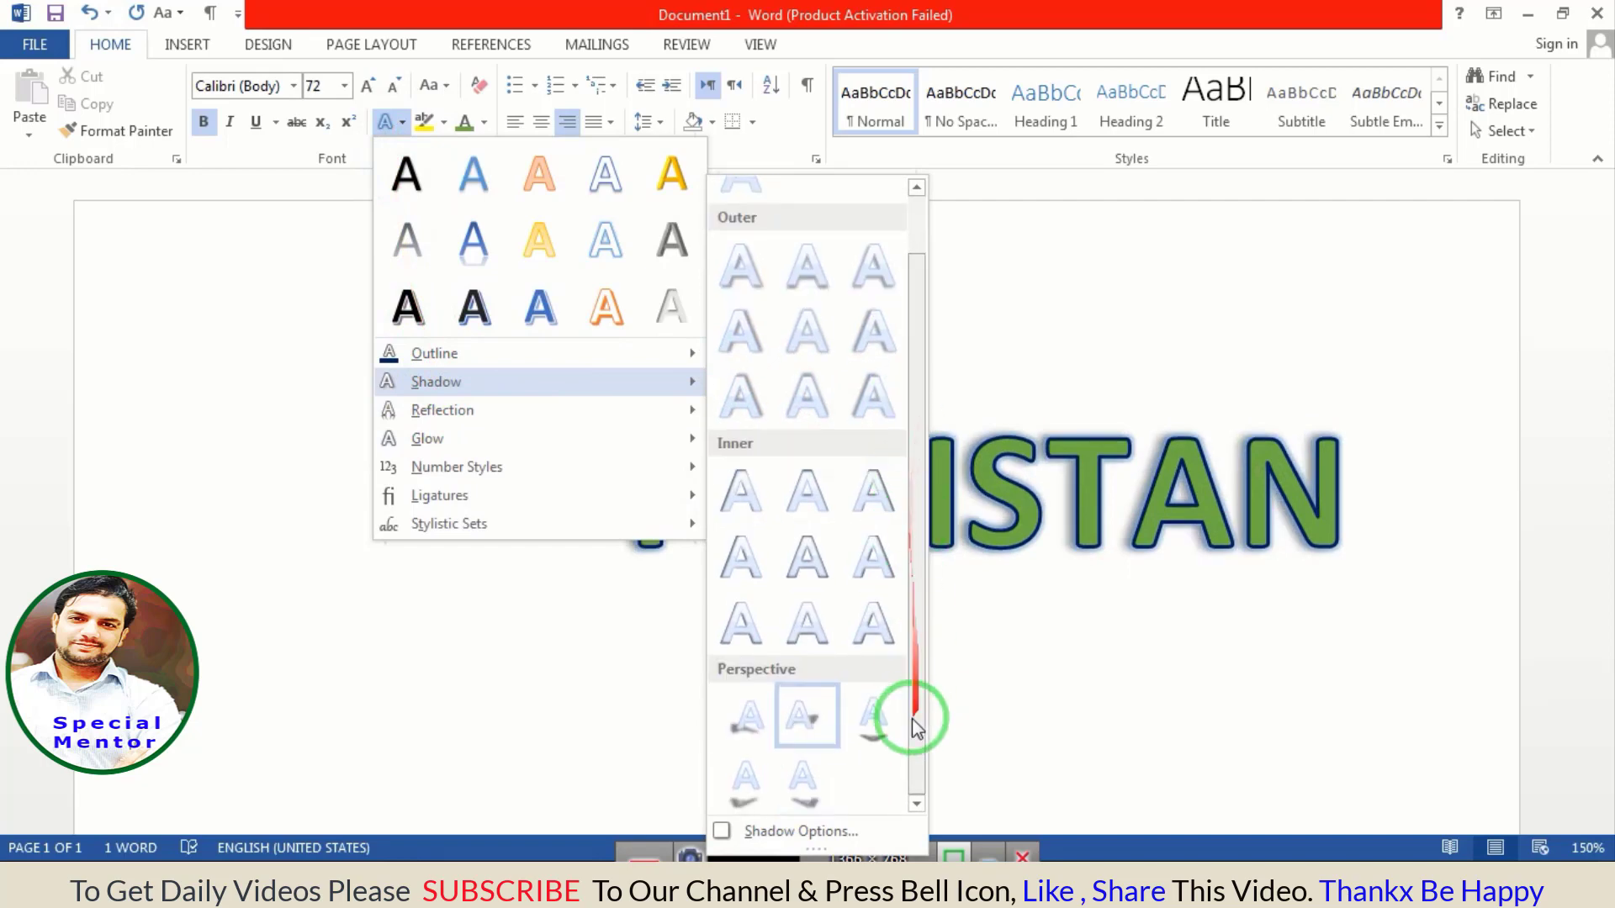
{"action": "left_click_drag", "start_coordinate": [915, 530], "coordinate": [919, 224]}
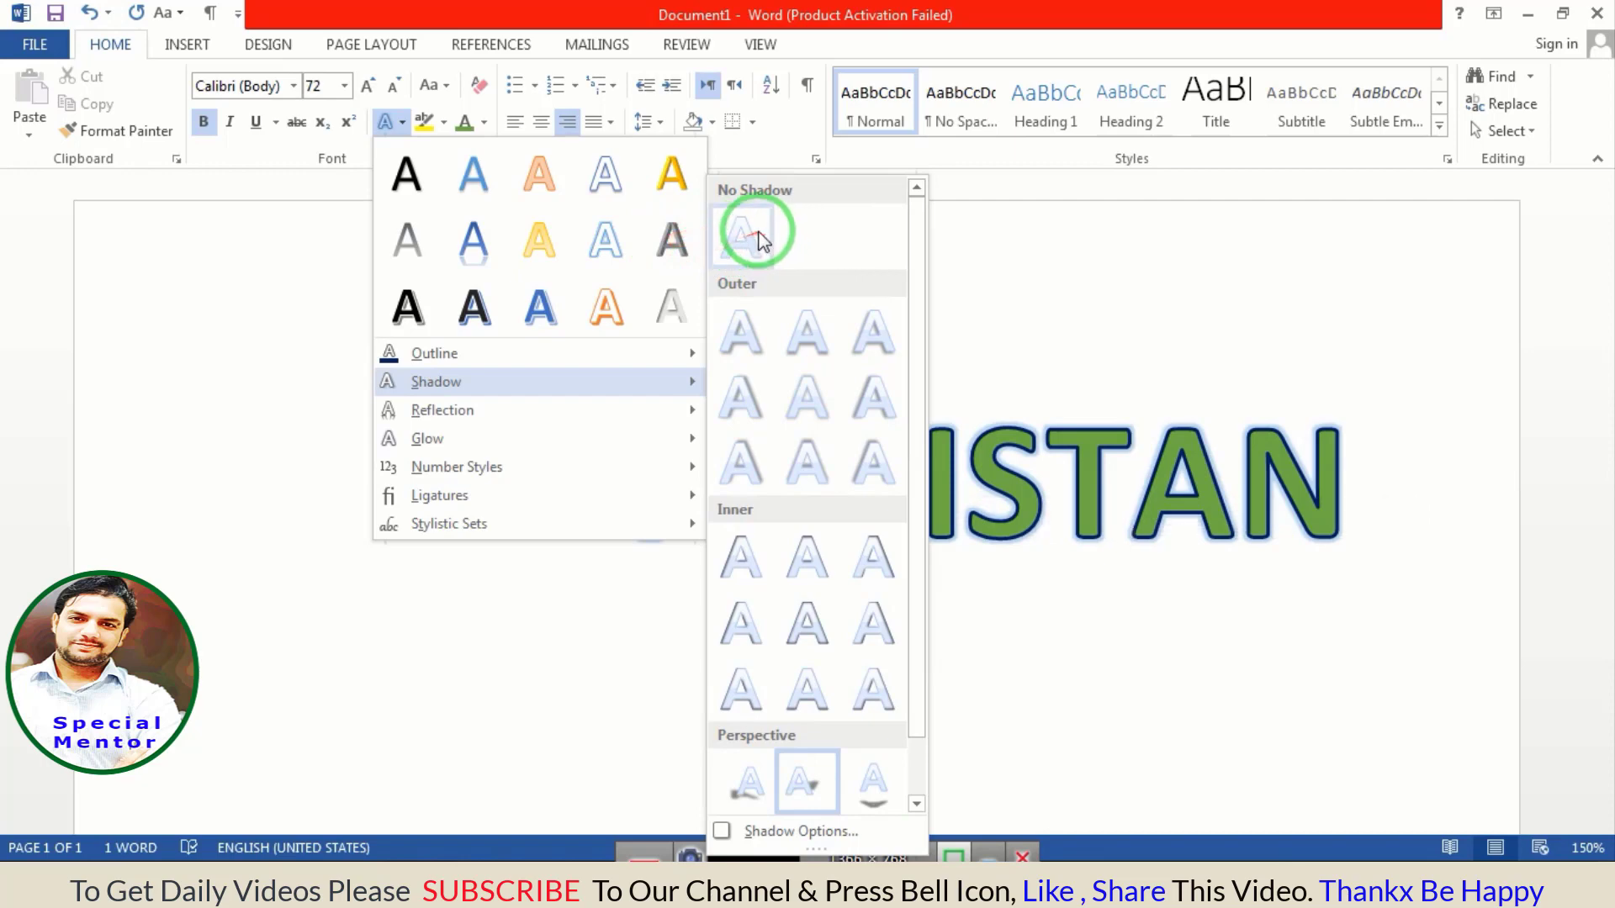
{"action": "left_click", "coordinate": [737, 244]}
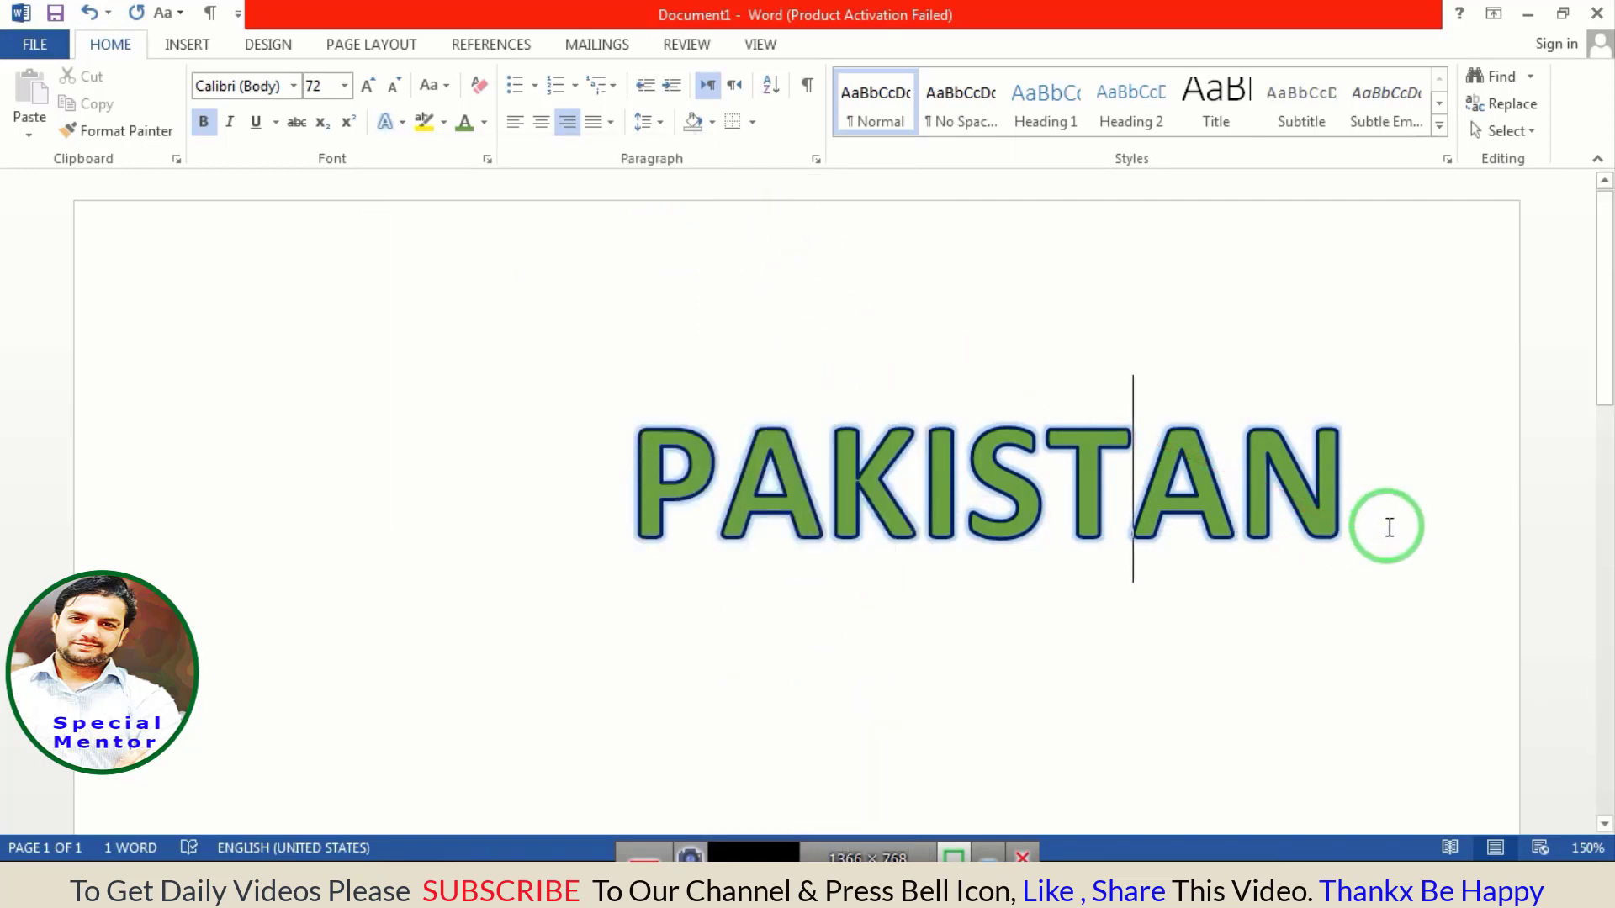
- Try a full touching reflection and another reflection variation on PAKISTAN, then choose No Reflection
{"action": "left_click", "coordinate": [402, 125]}
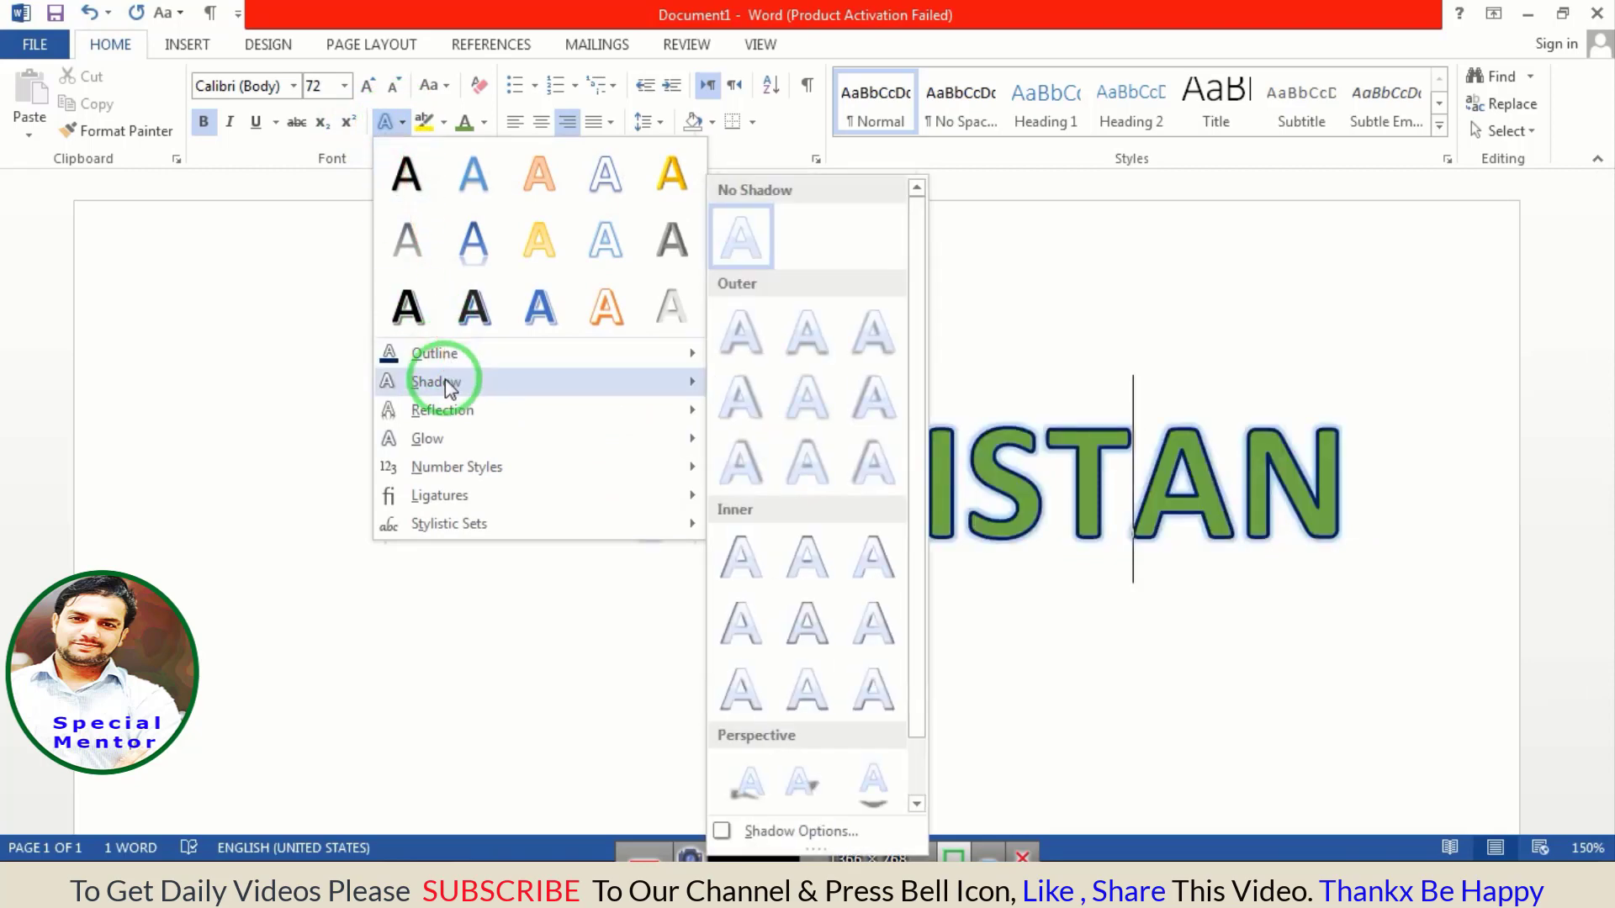
{"action": "mouse_move", "coordinate": [442, 411]}
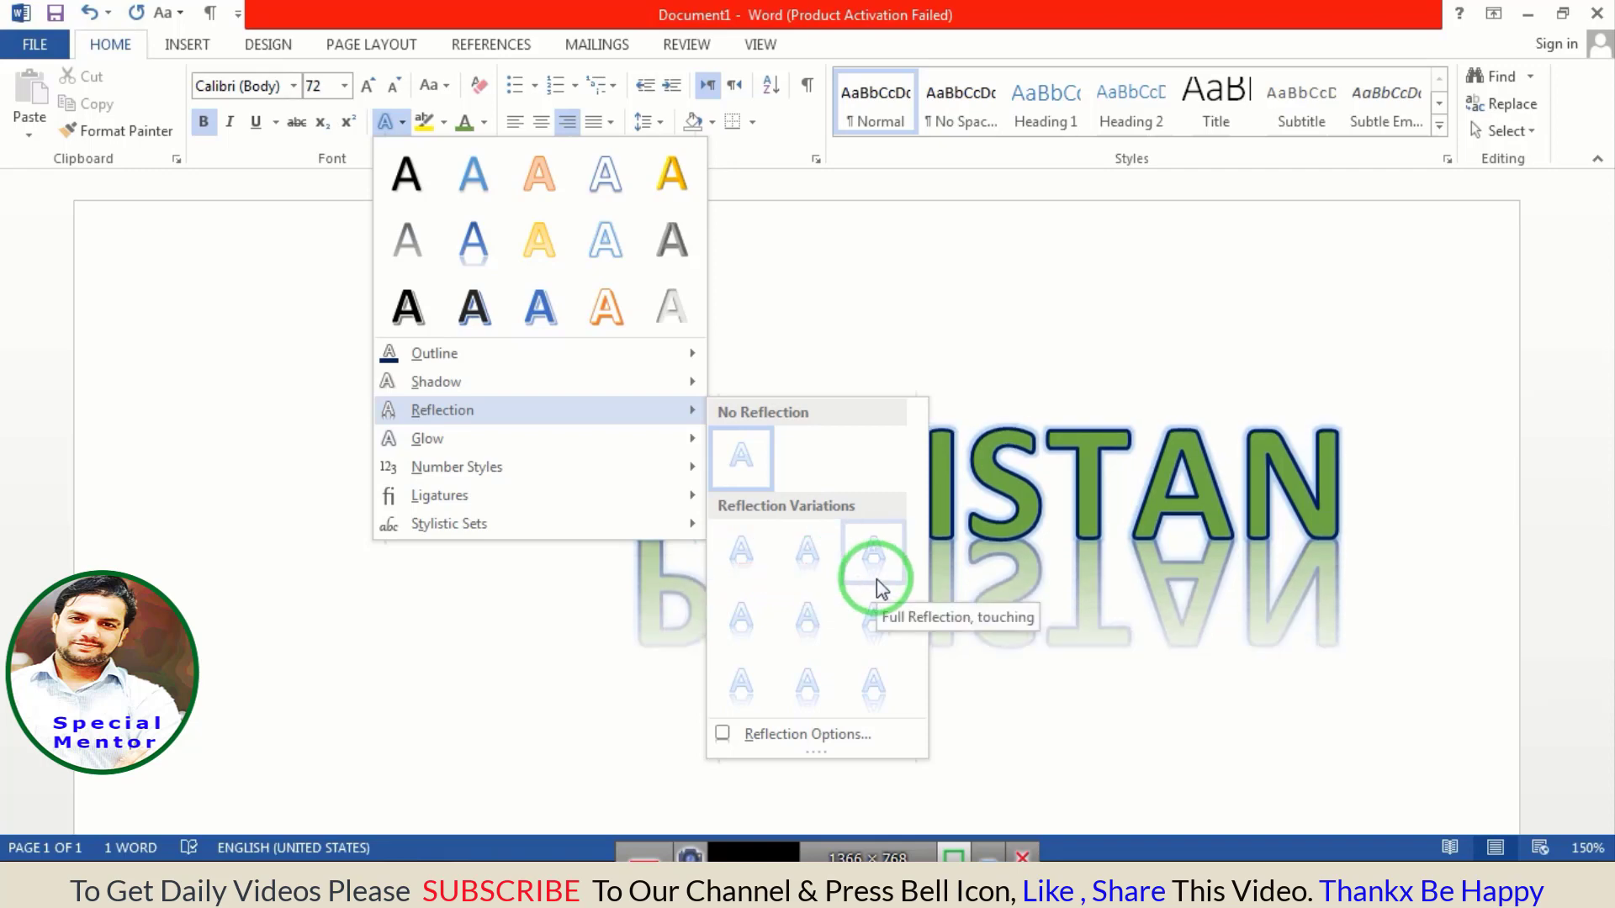
{"action": "left_click", "coordinate": [875, 555]}
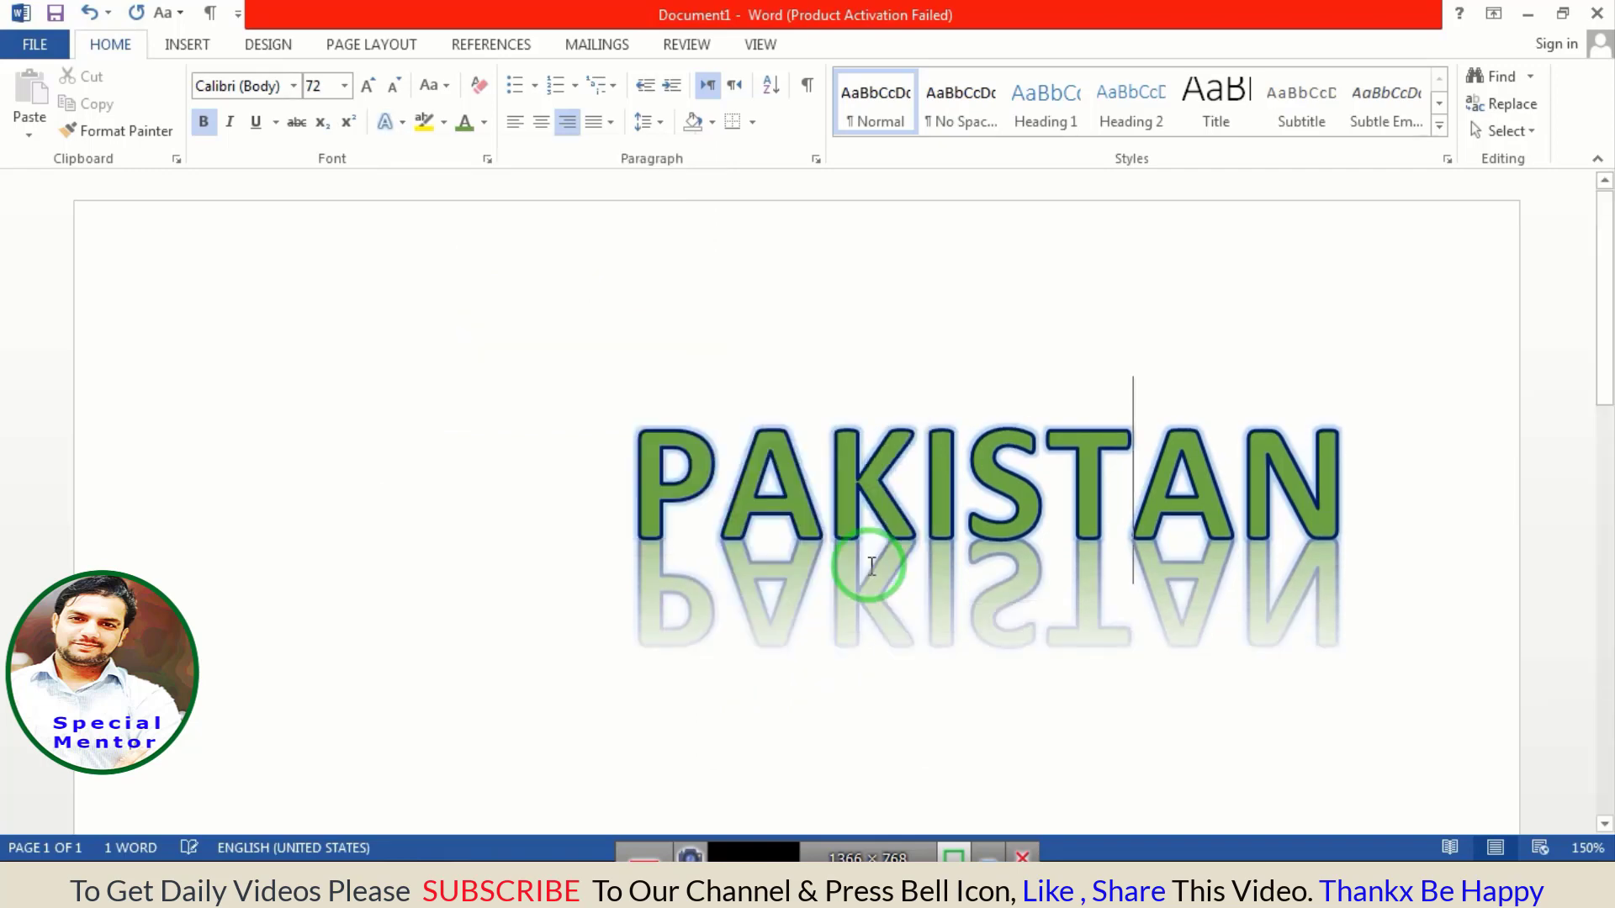
{"action": "scroll", "coordinate": [934, 649], "scroll_direction": "down", "scroll_amount": 3}
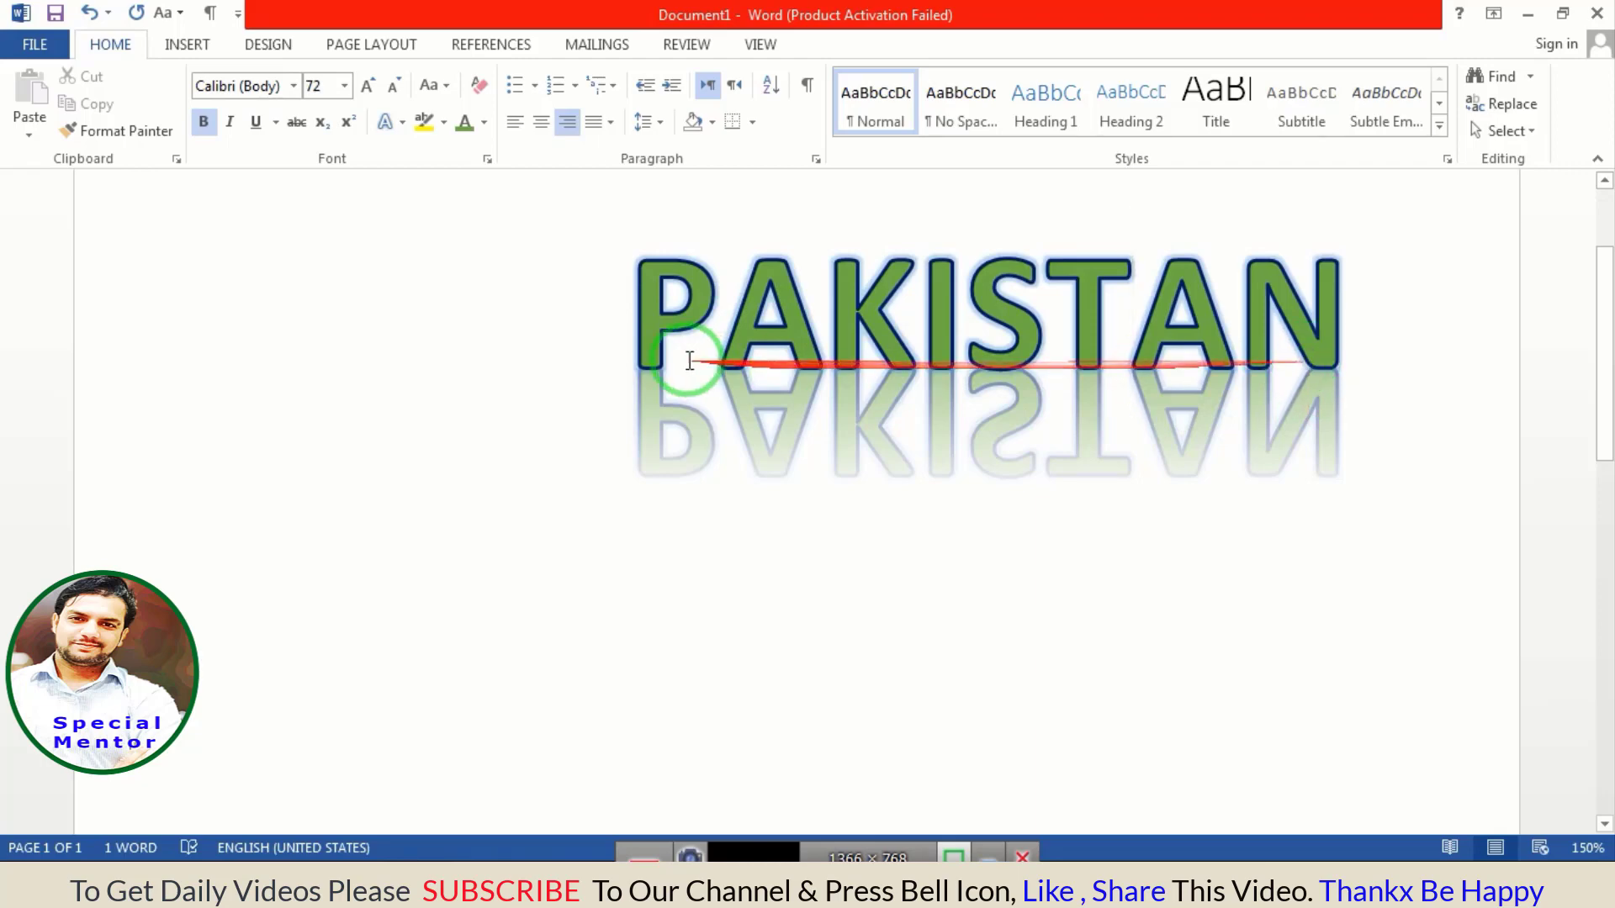
{"action": "left_click", "coordinate": [401, 123]}
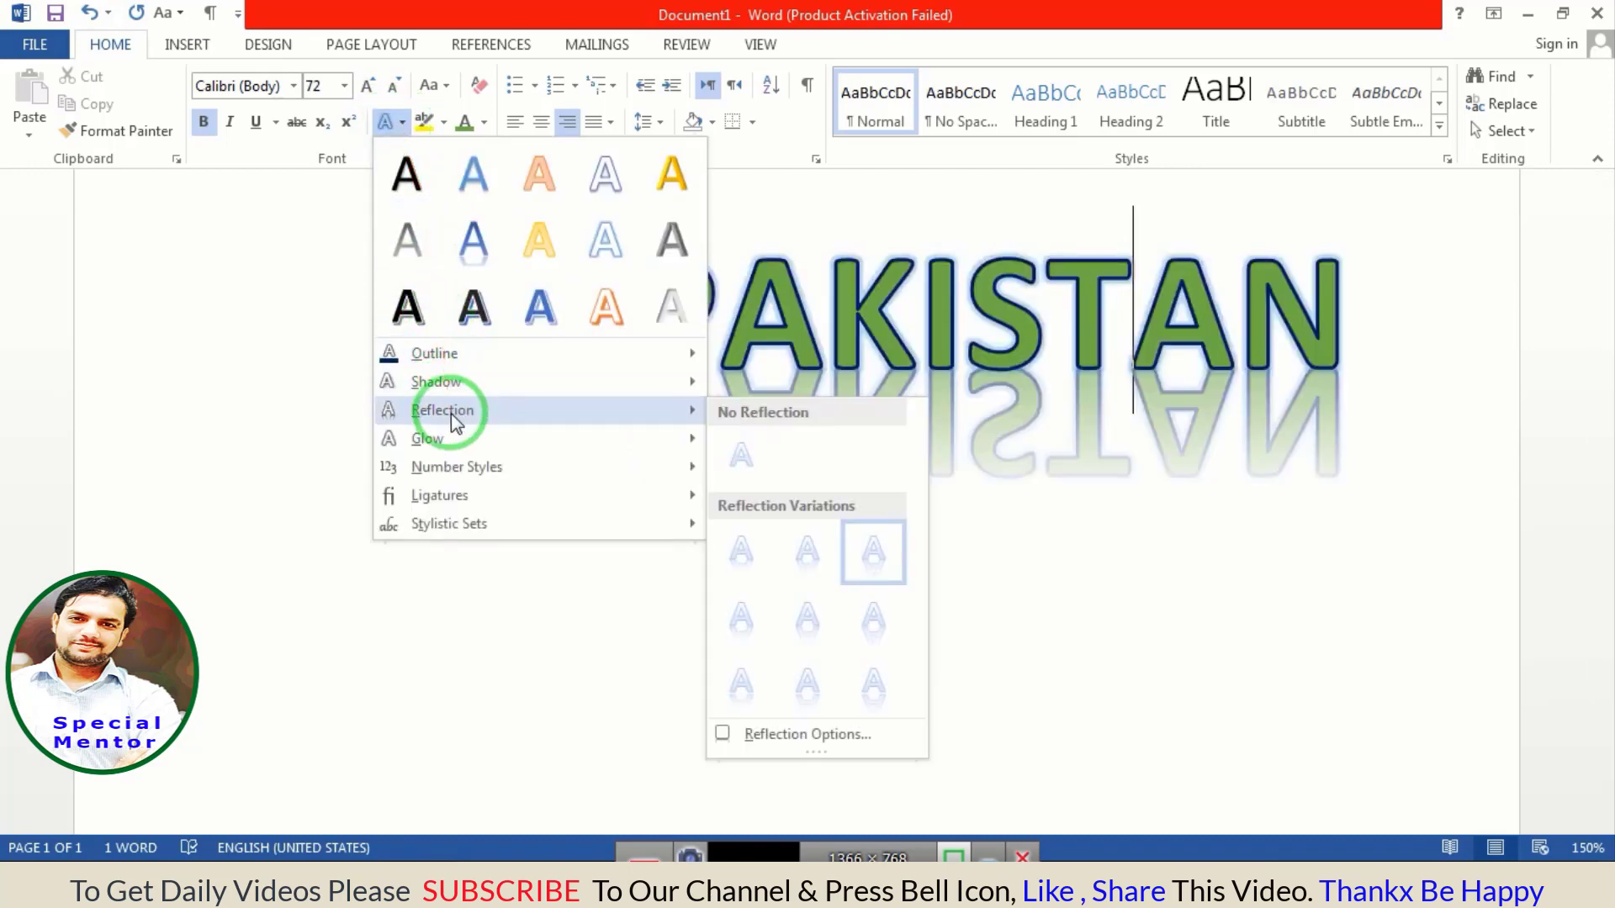
{"action": "mouse_move", "coordinate": [442, 410]}
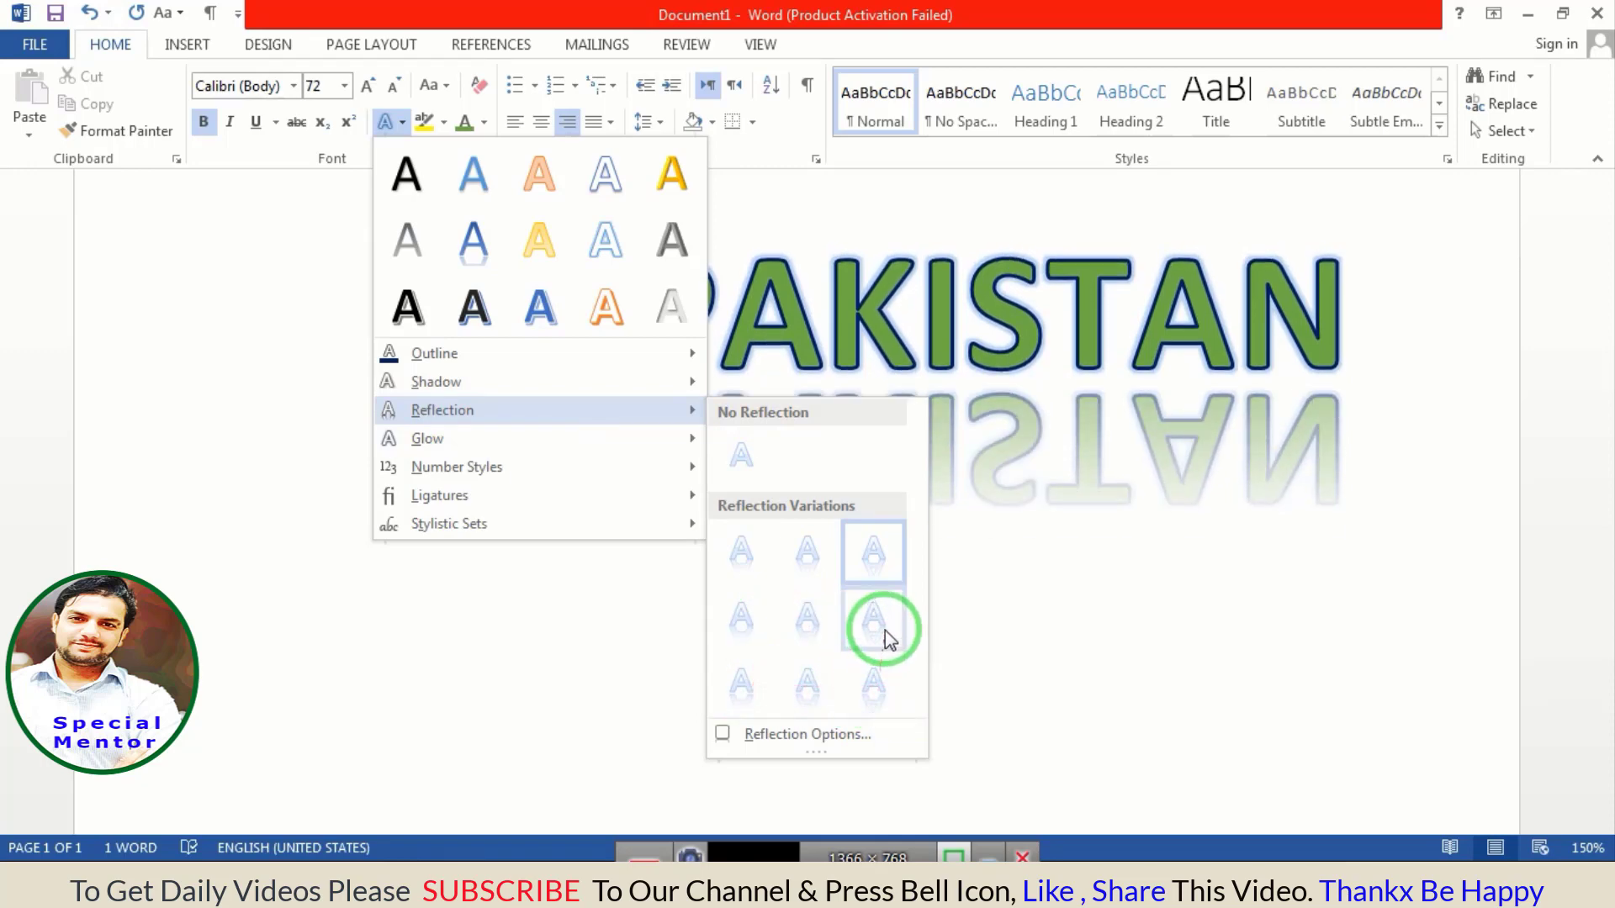
{"action": "left_click", "coordinate": [875, 566]}
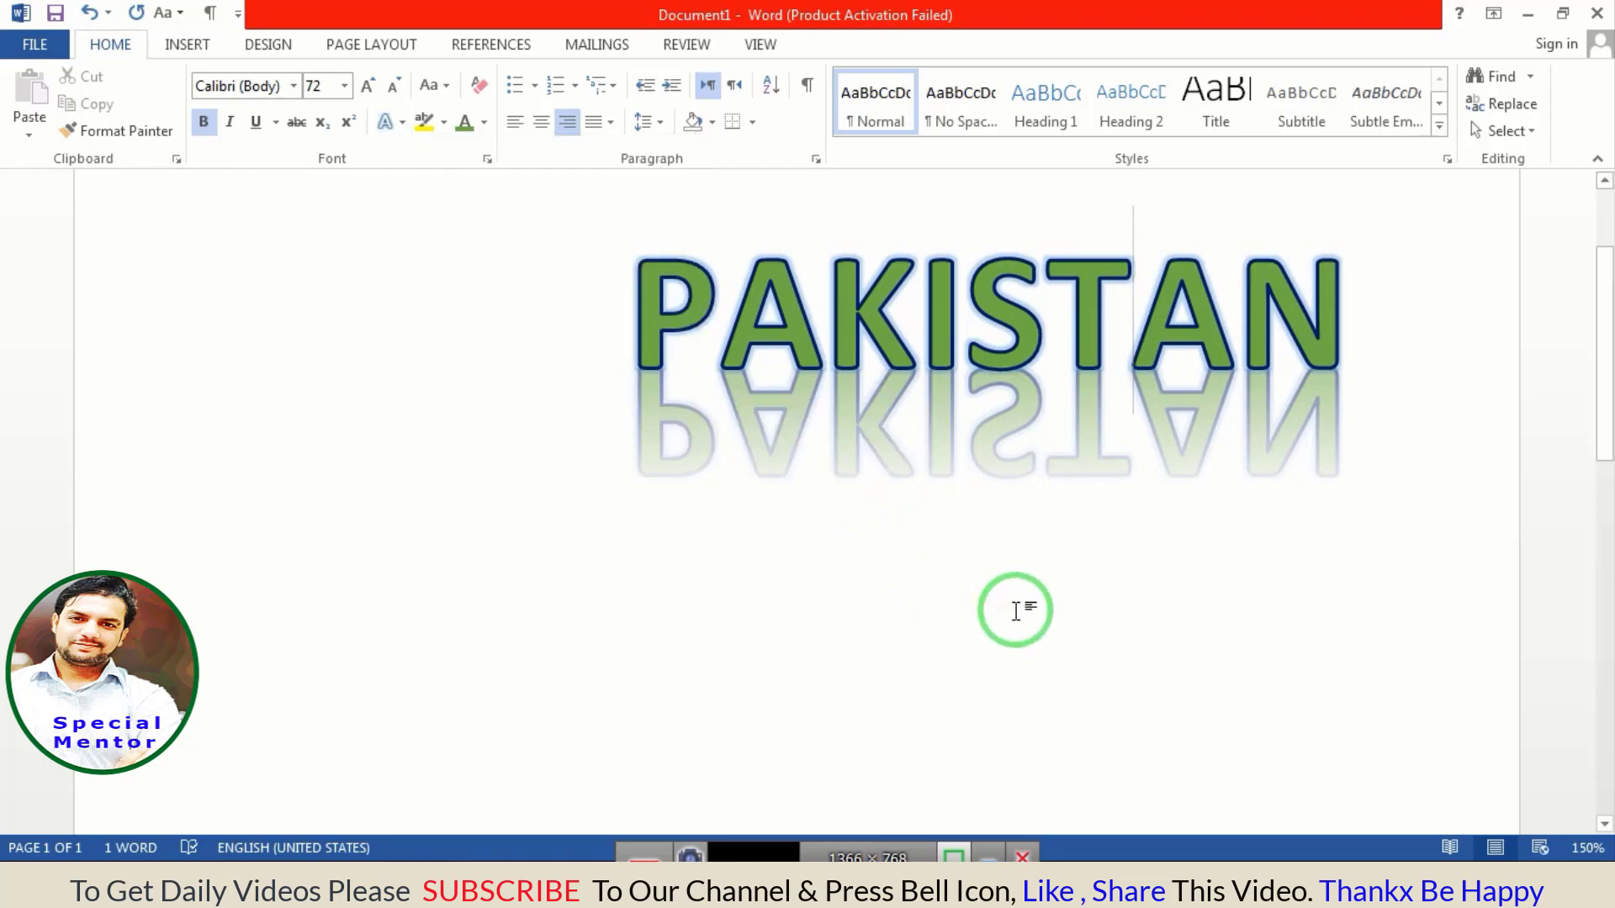
{"action": "left_click", "coordinate": [399, 128]}
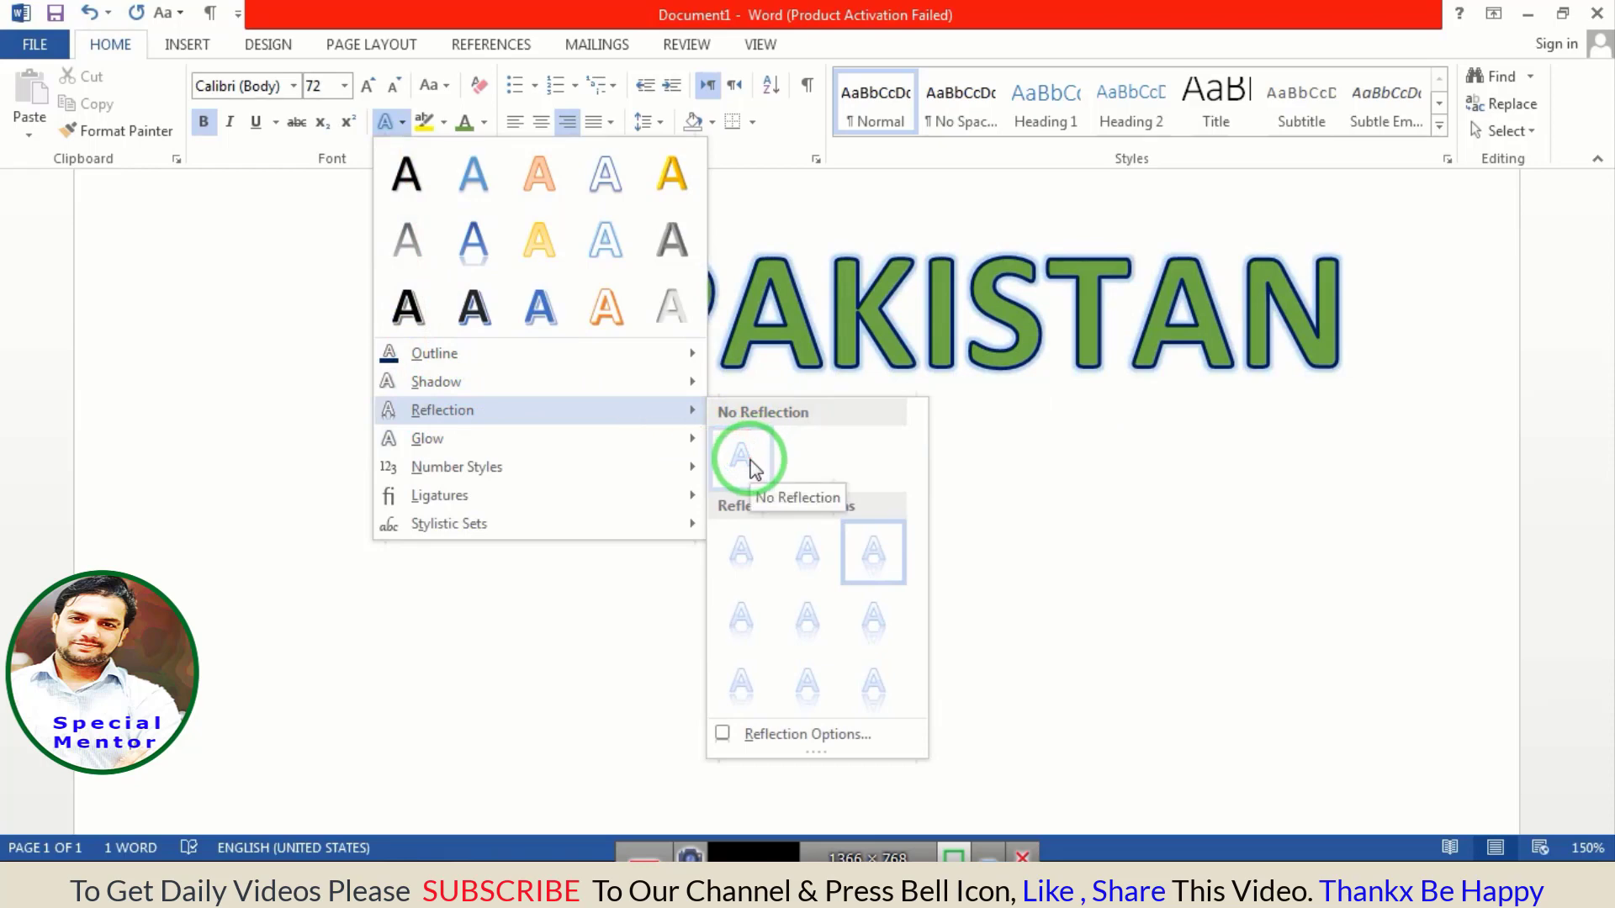
{"action": "left_click", "coordinate": [741, 458]}
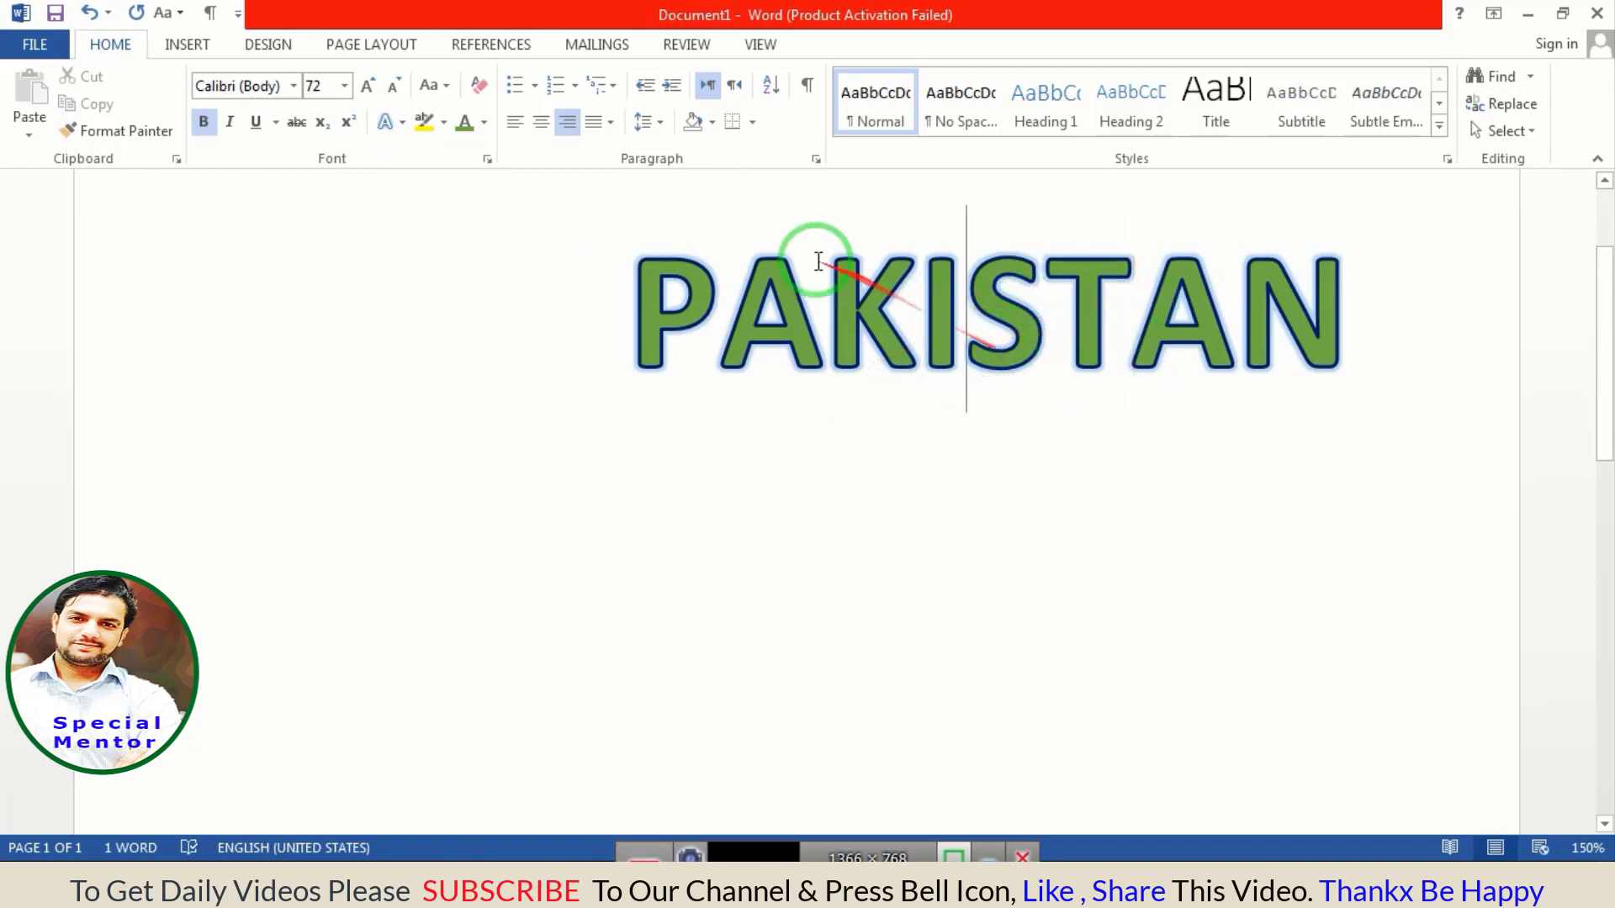
- Apply an orange glow variation to PAKISTAN
{"action": "left_click", "coordinate": [390, 122]}
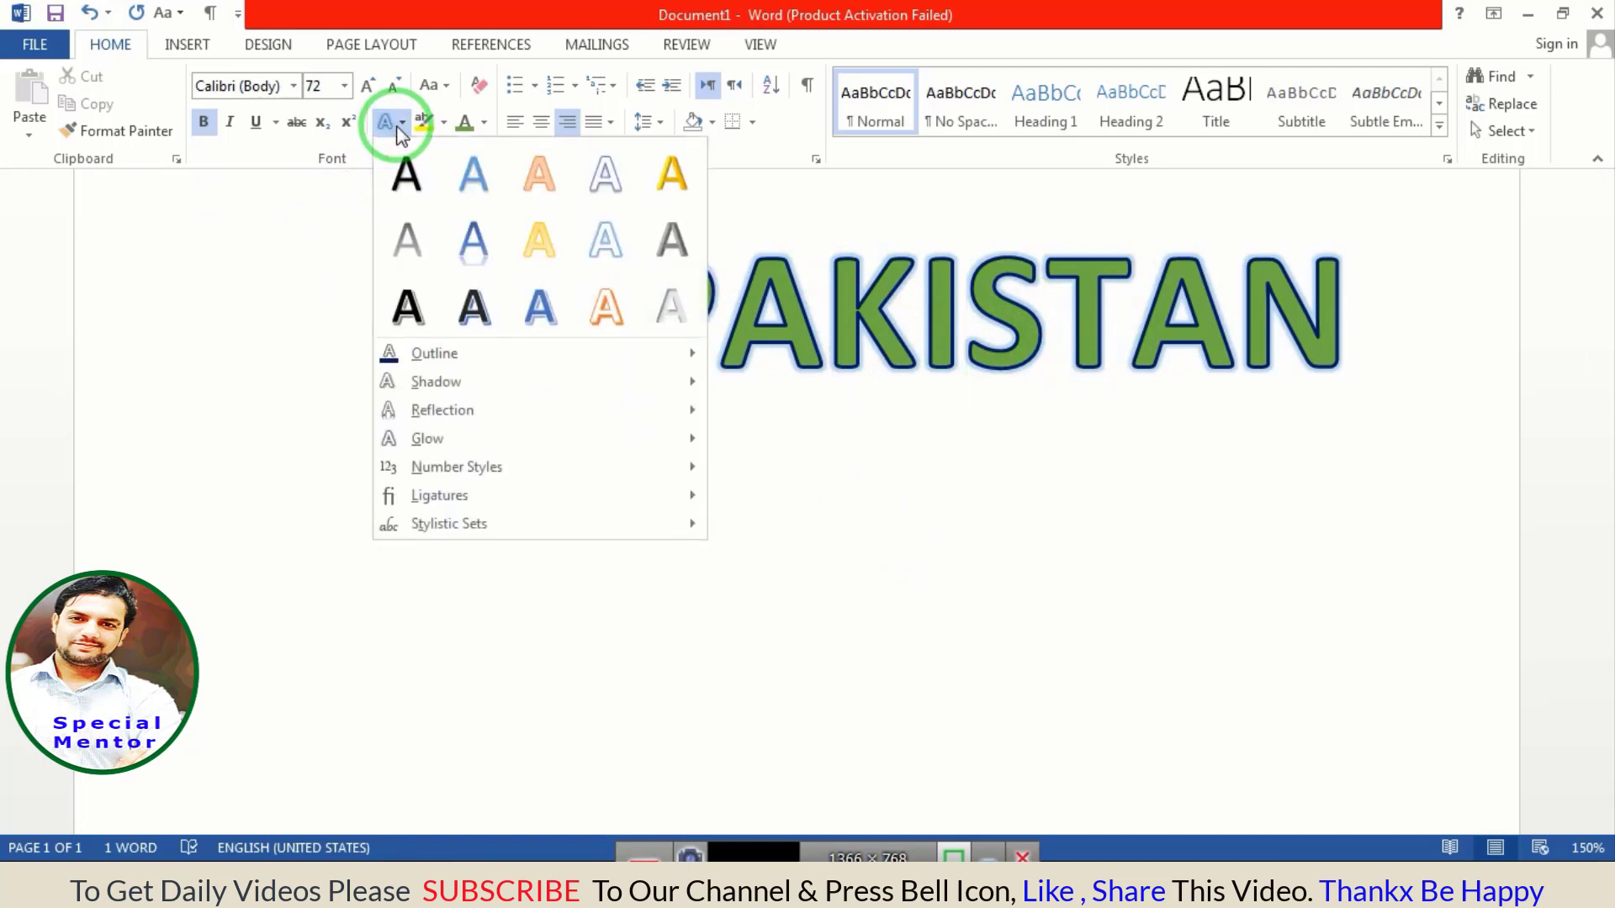
{"action": "left_click", "coordinate": [455, 453]}
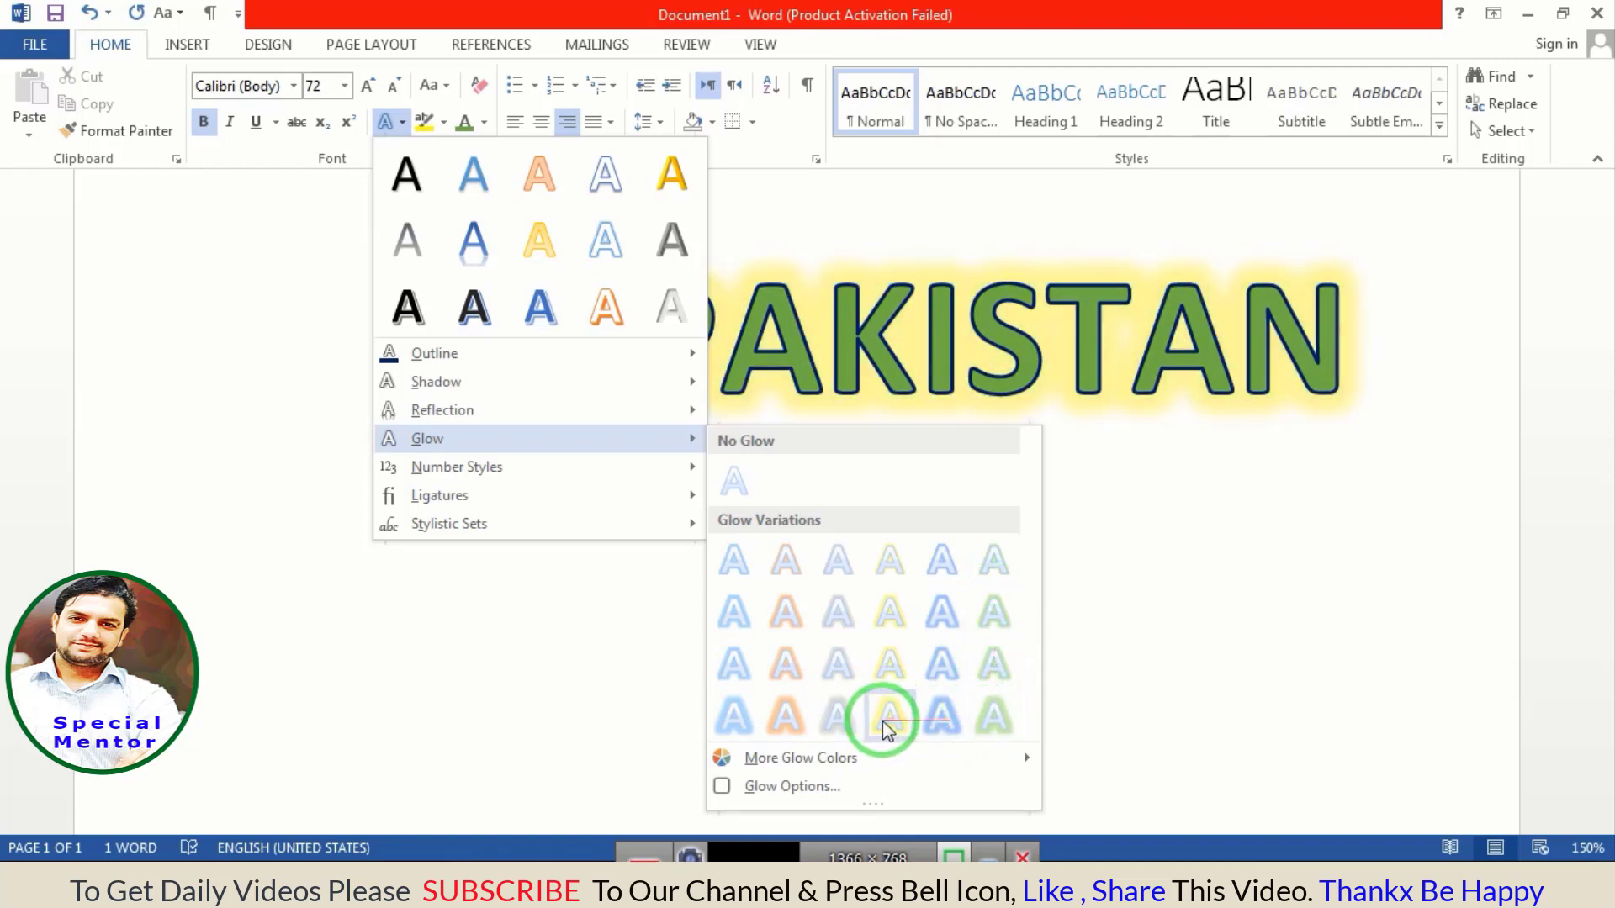
{"action": "left_click", "coordinate": [801, 664]}
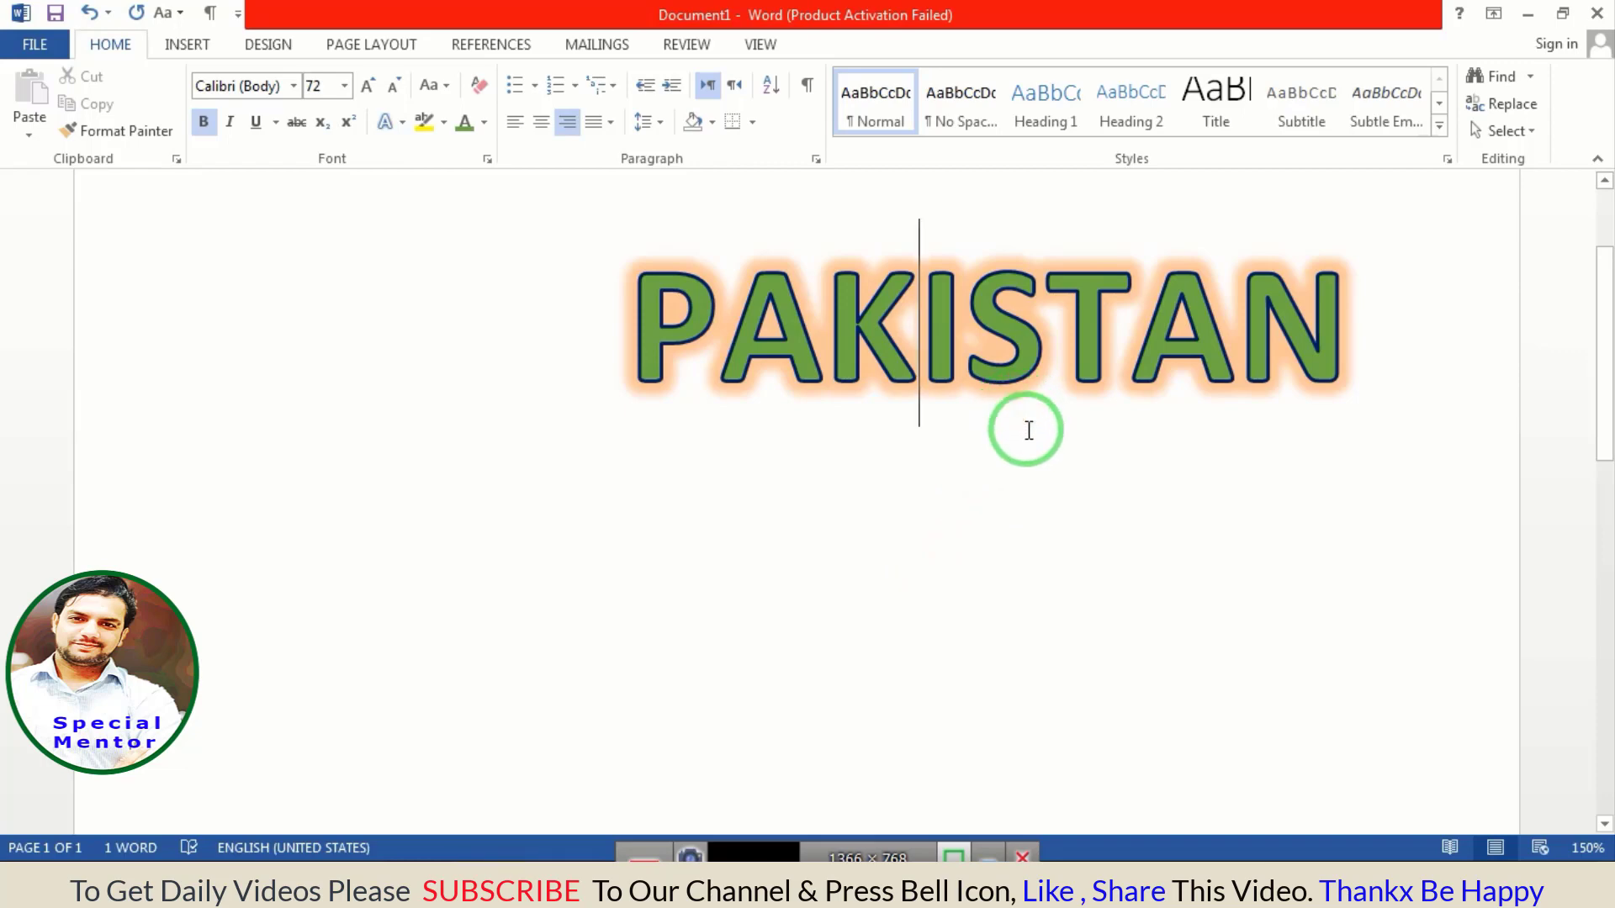
- Try a purple glow colour, then undo it to keep the orange glow
{"action": "left_click", "coordinate": [396, 122]}
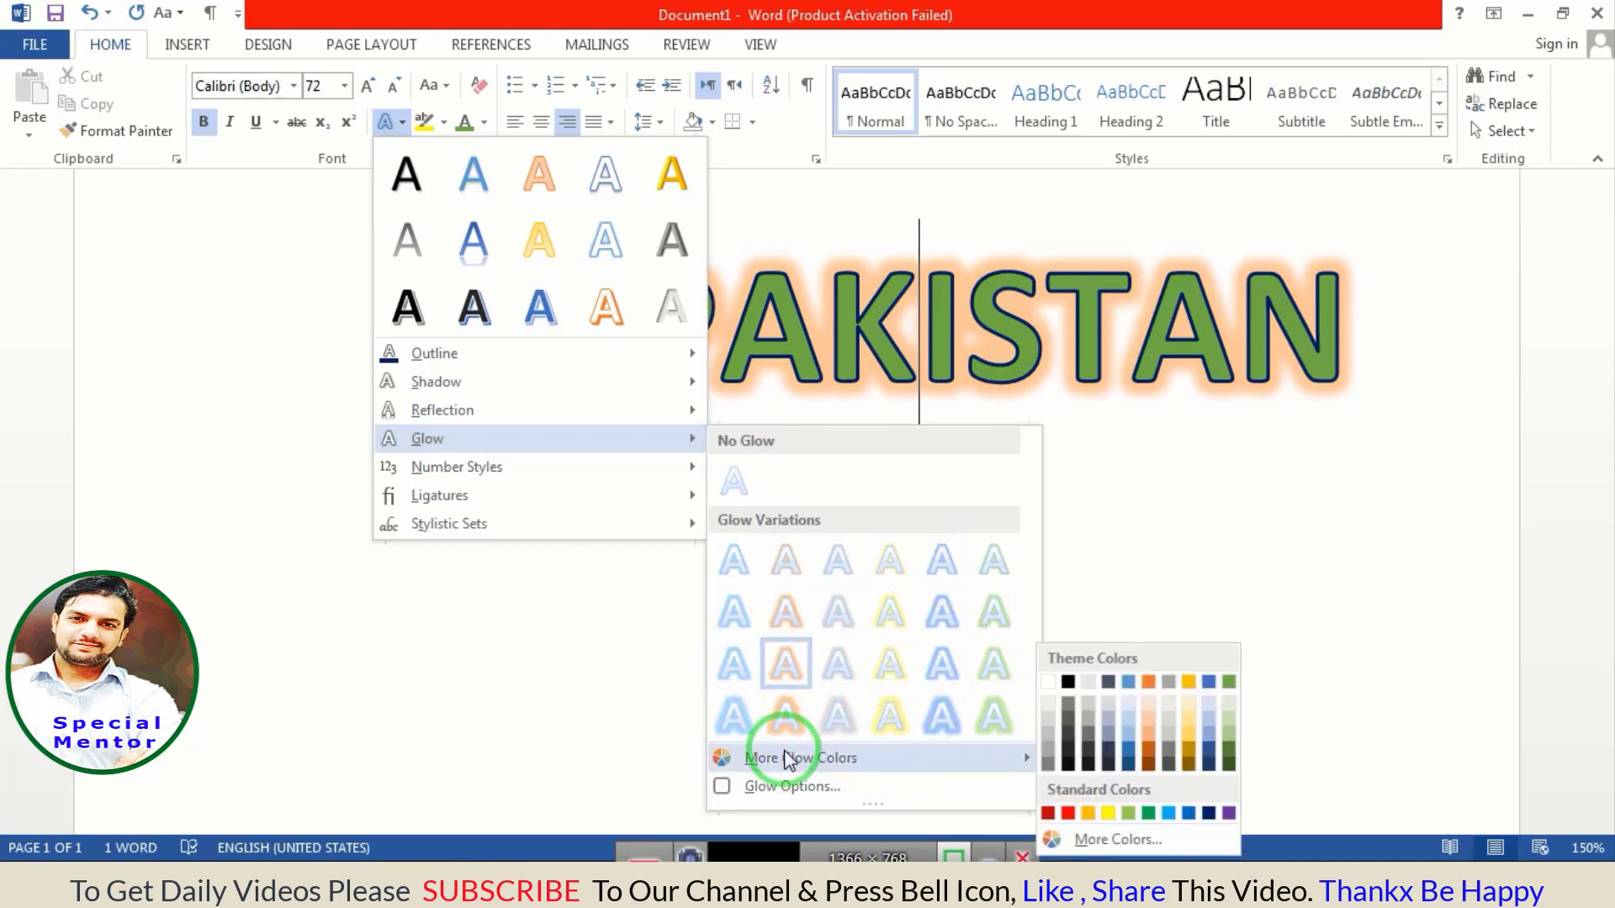
{"action": "mouse_move", "coordinate": [800, 756]}
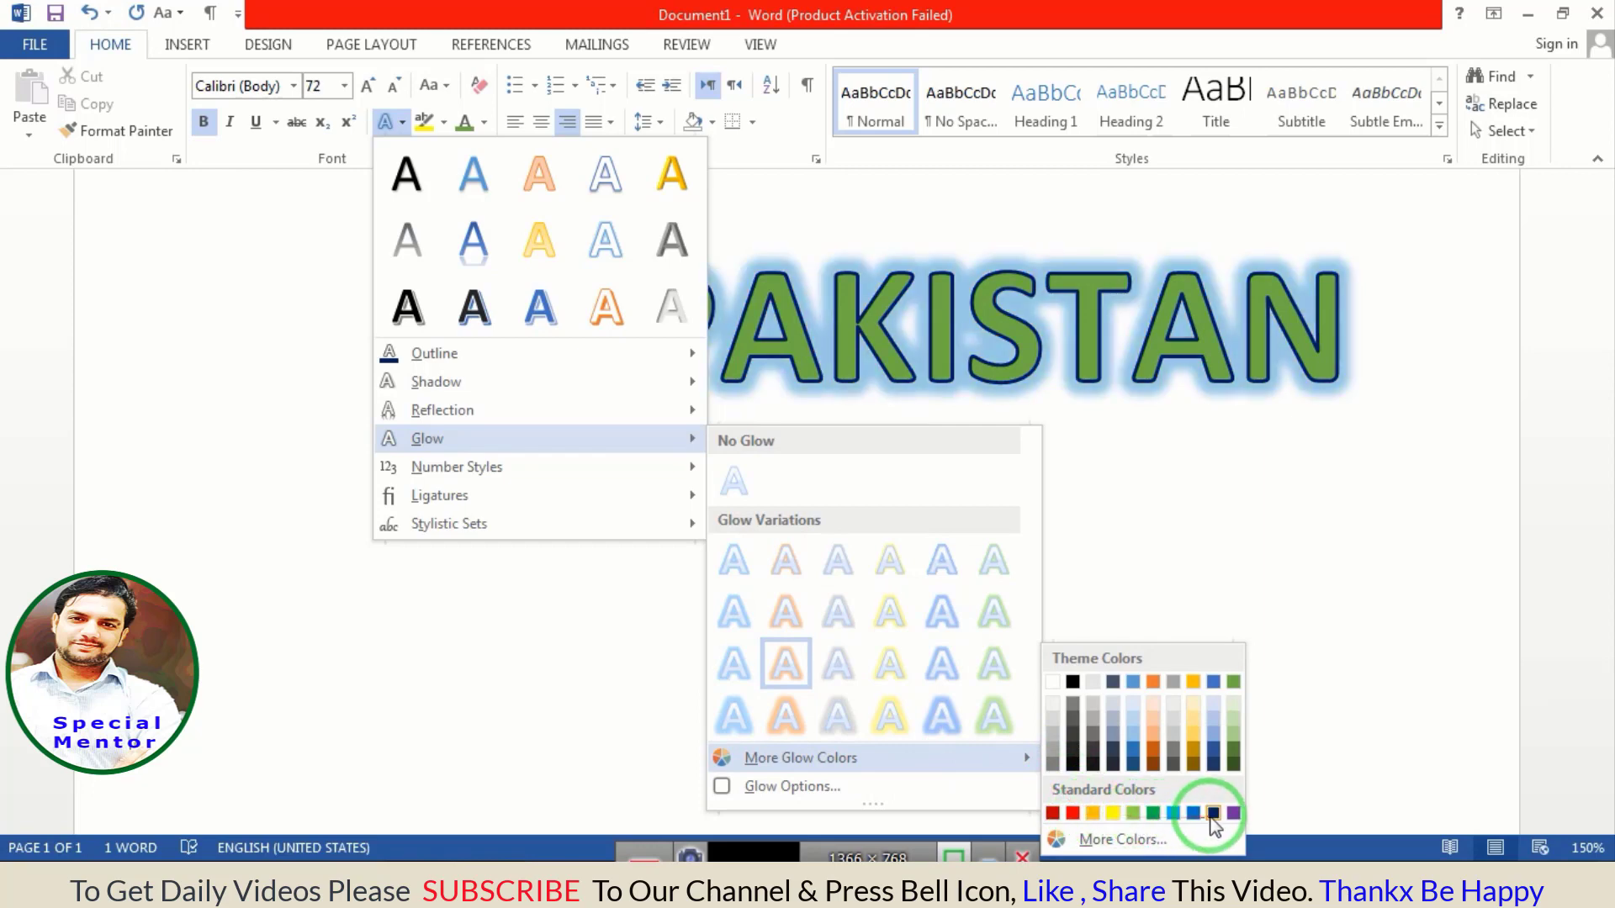
{"action": "left_click", "coordinate": [1233, 813]}
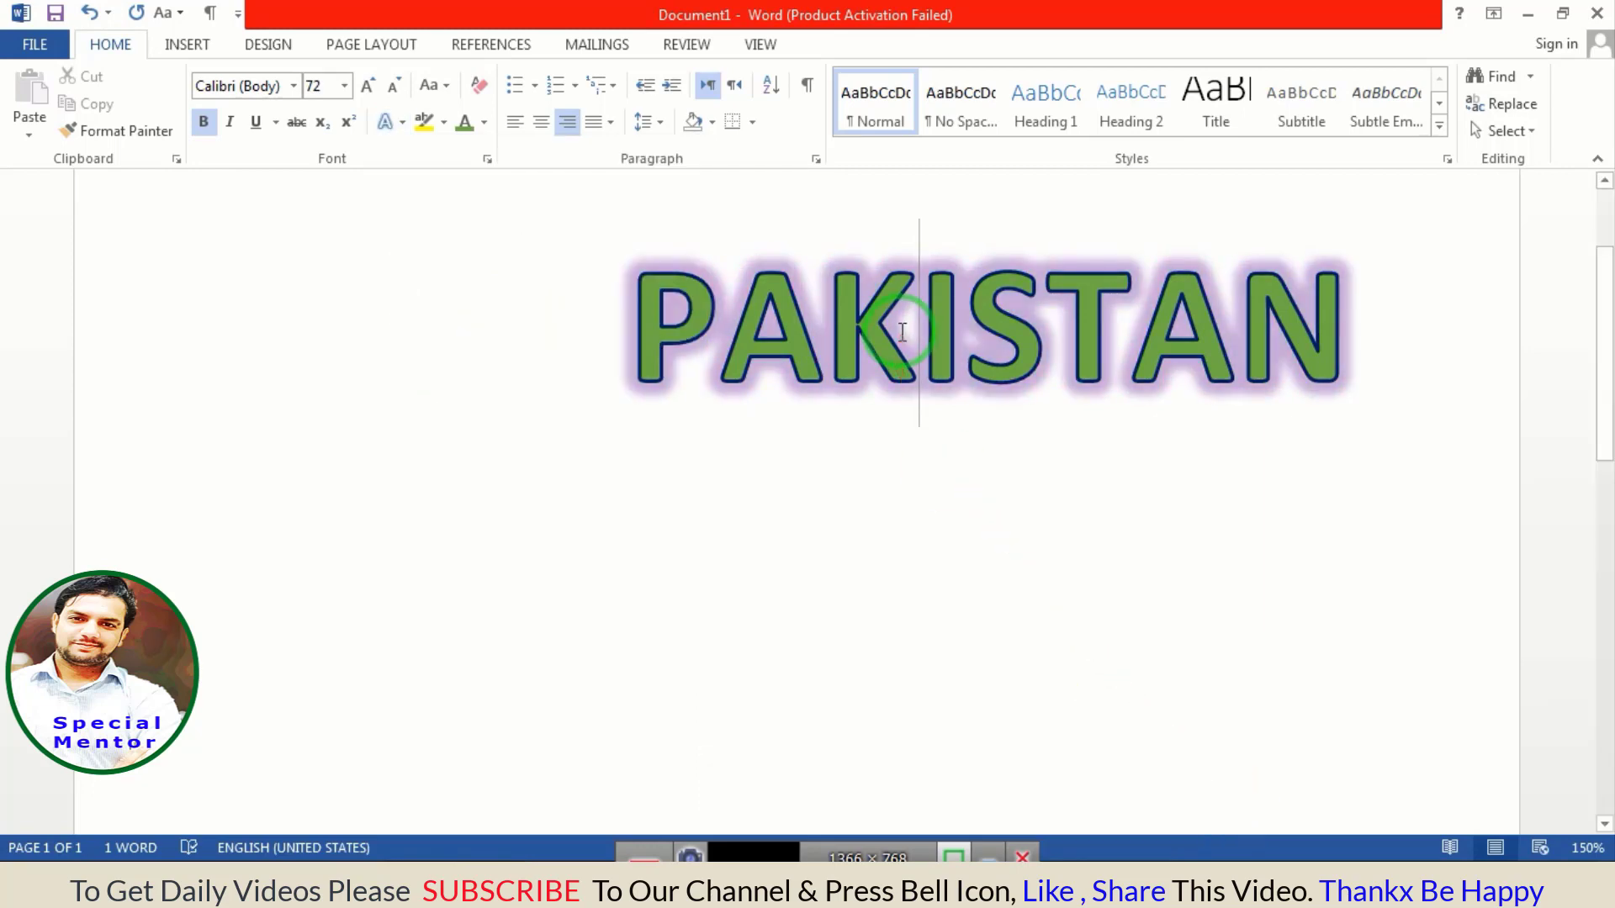
{"action": "key", "text": "ctrl+z"}
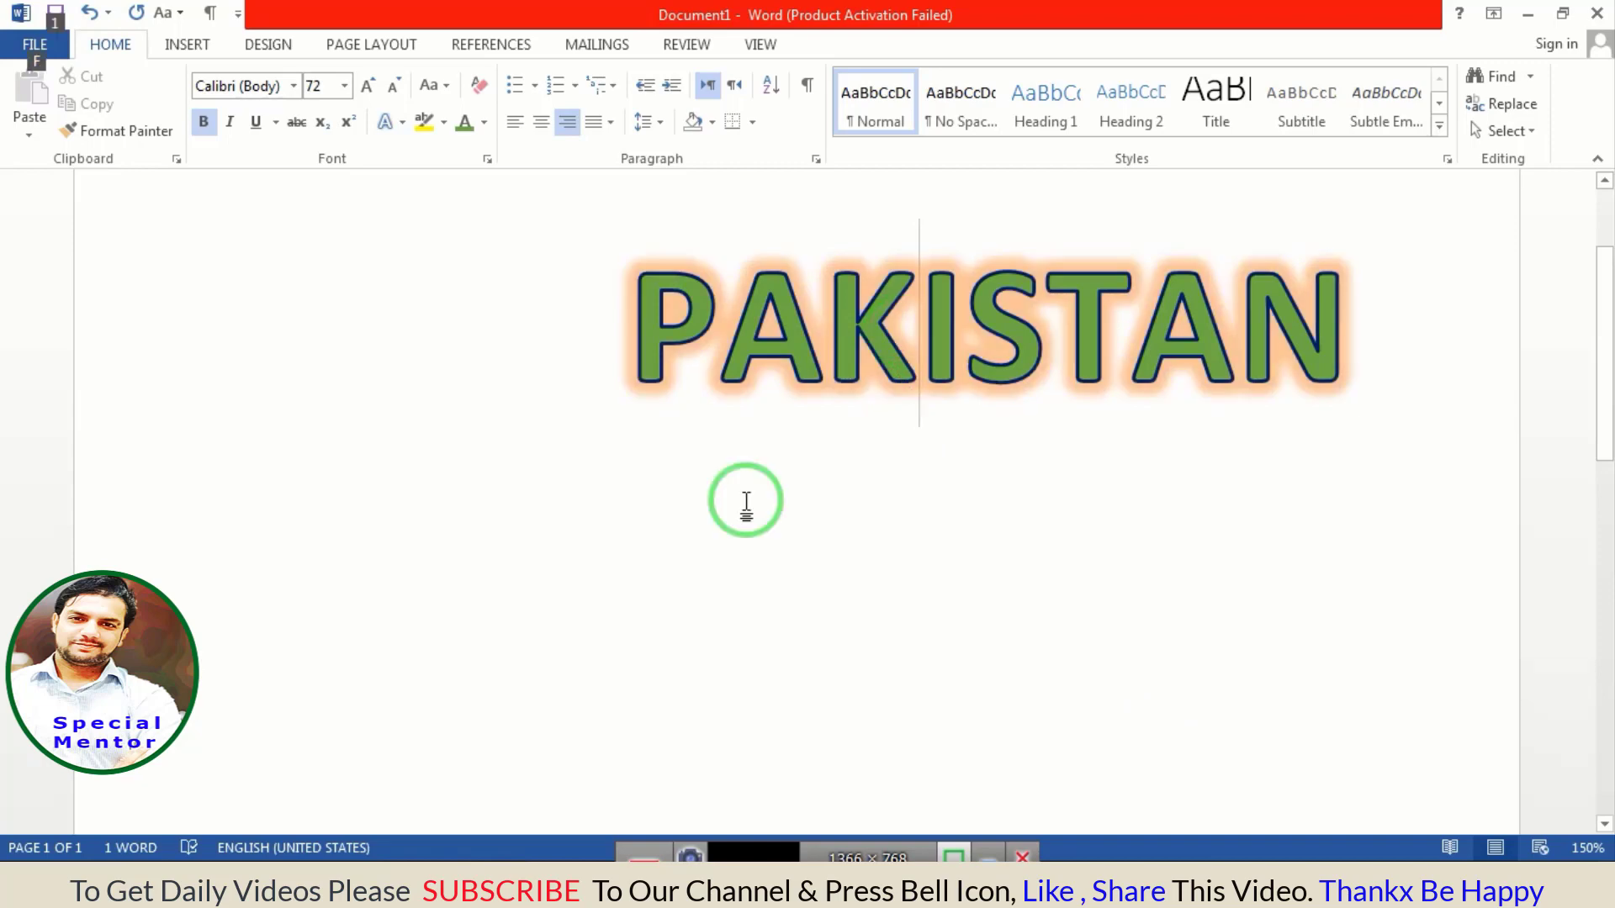
{"action": "left_click", "coordinate": [693, 508]}
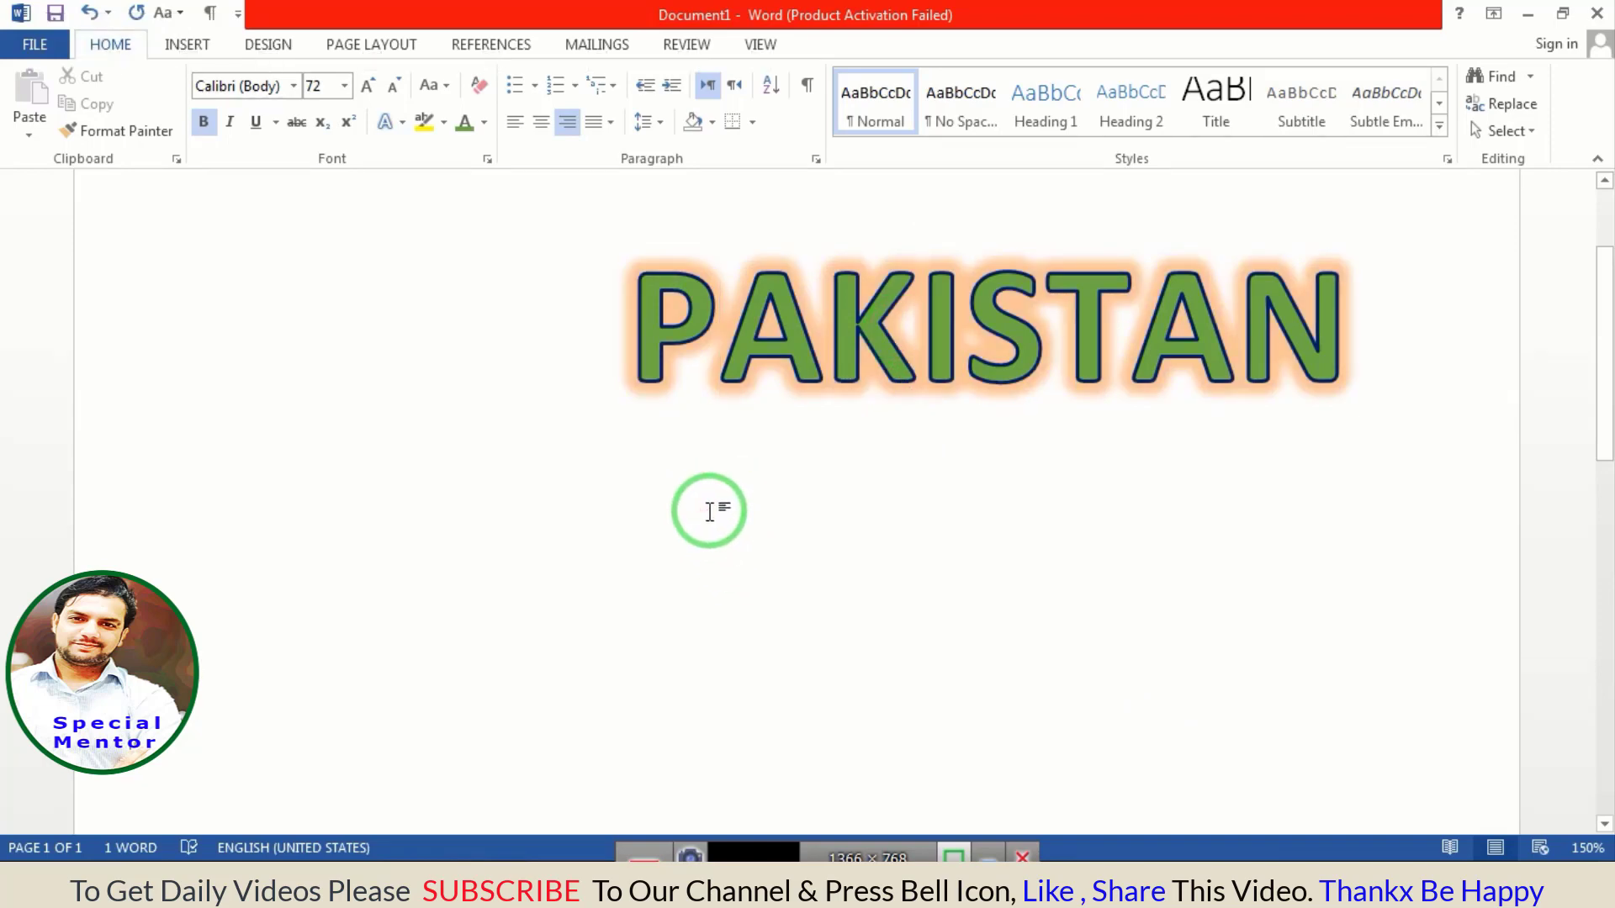
{"action": "left_click", "coordinate": [822, 328]}
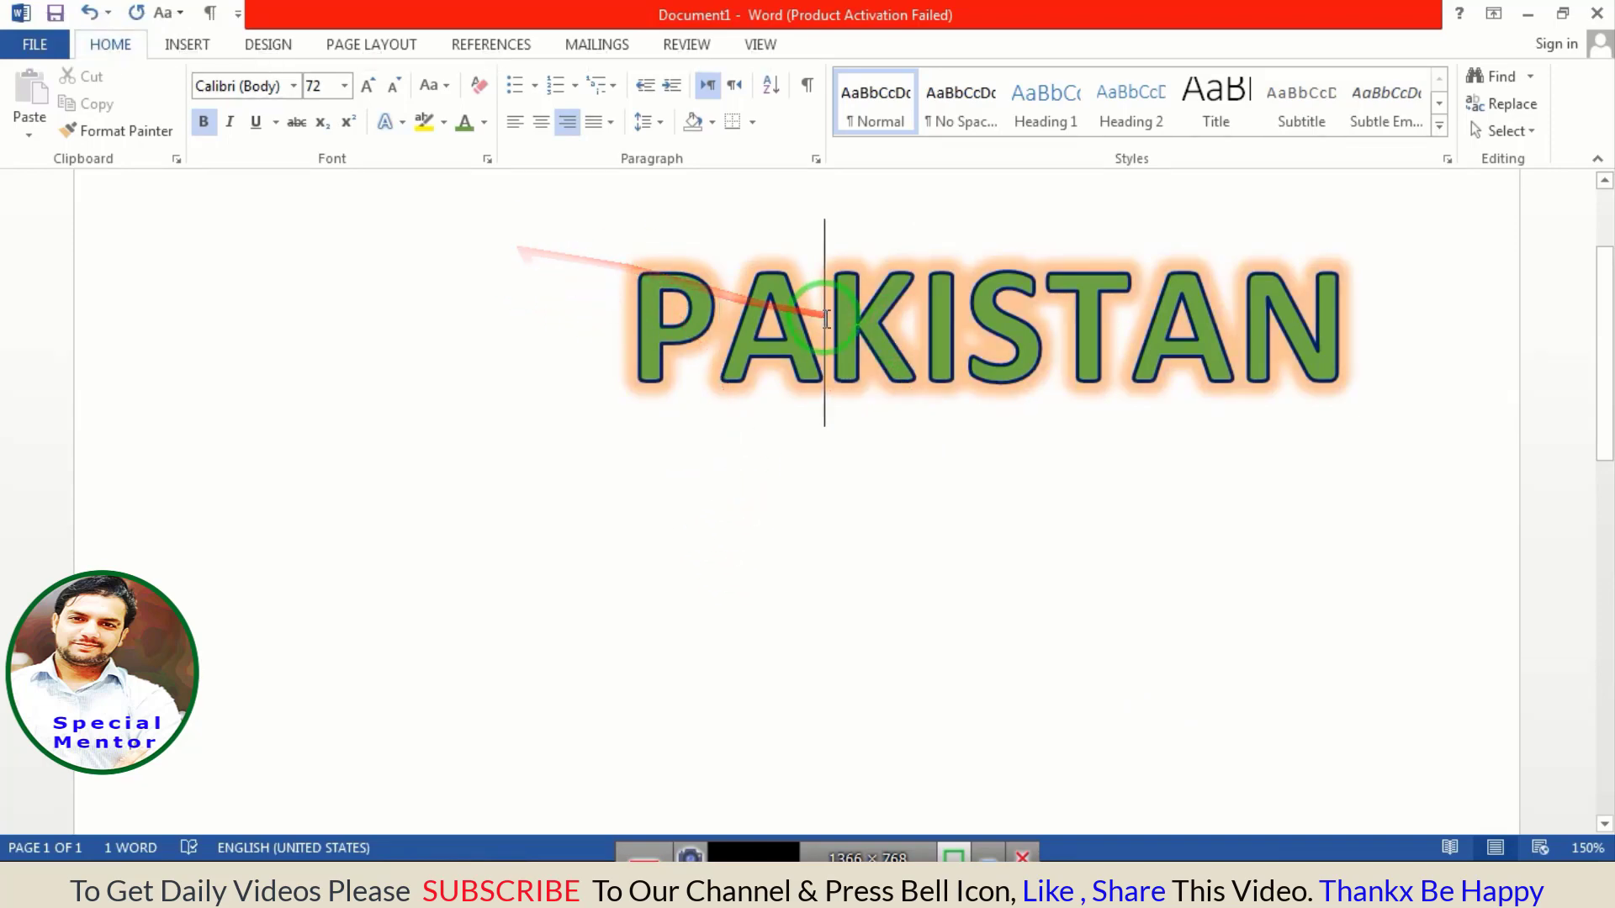
{"action": "left_click", "coordinate": [404, 124]}
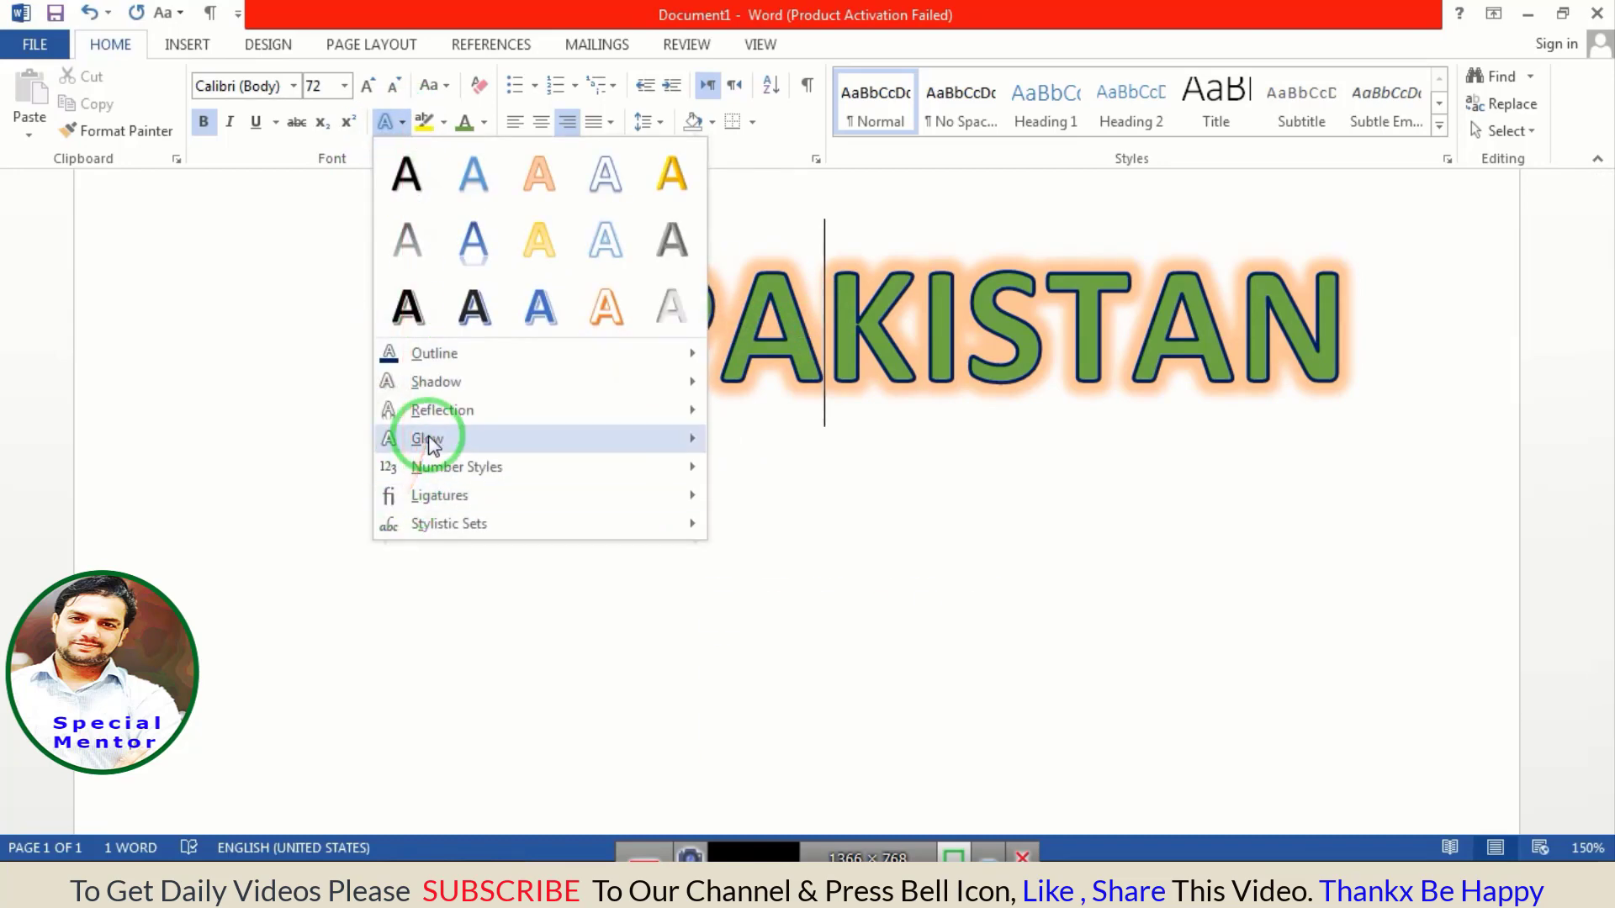
{"action": "mouse_move", "coordinate": [426, 438]}
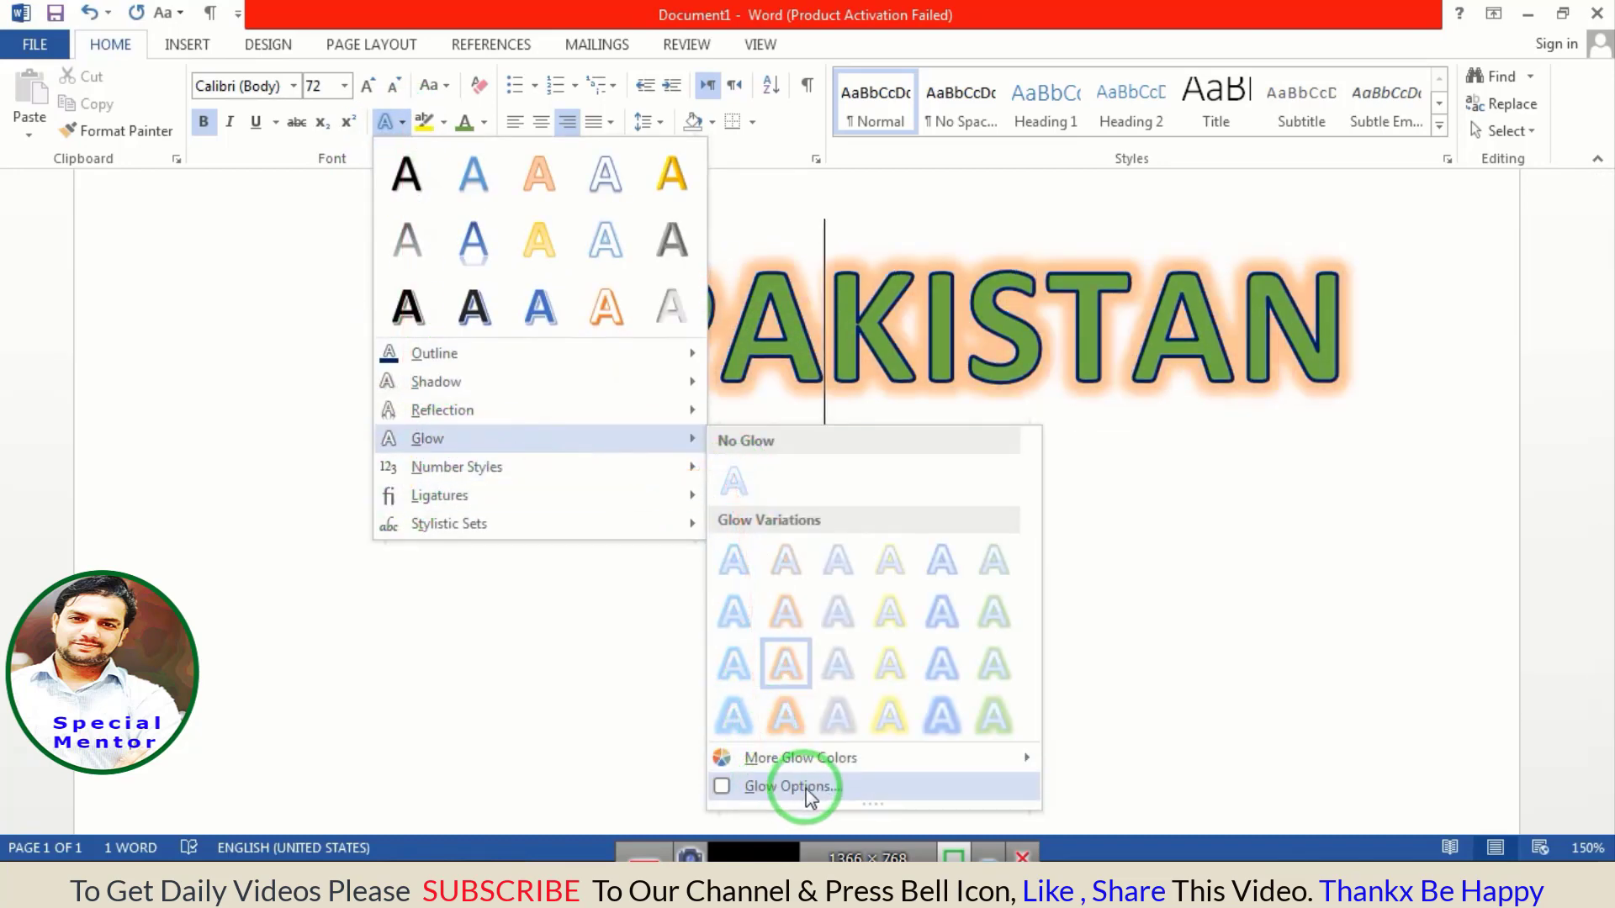
- In Glow Options, set transparency to 28% and colour to blue, then close the Format Text Effects pane
{"action": "left_click", "coordinate": [805, 787]}
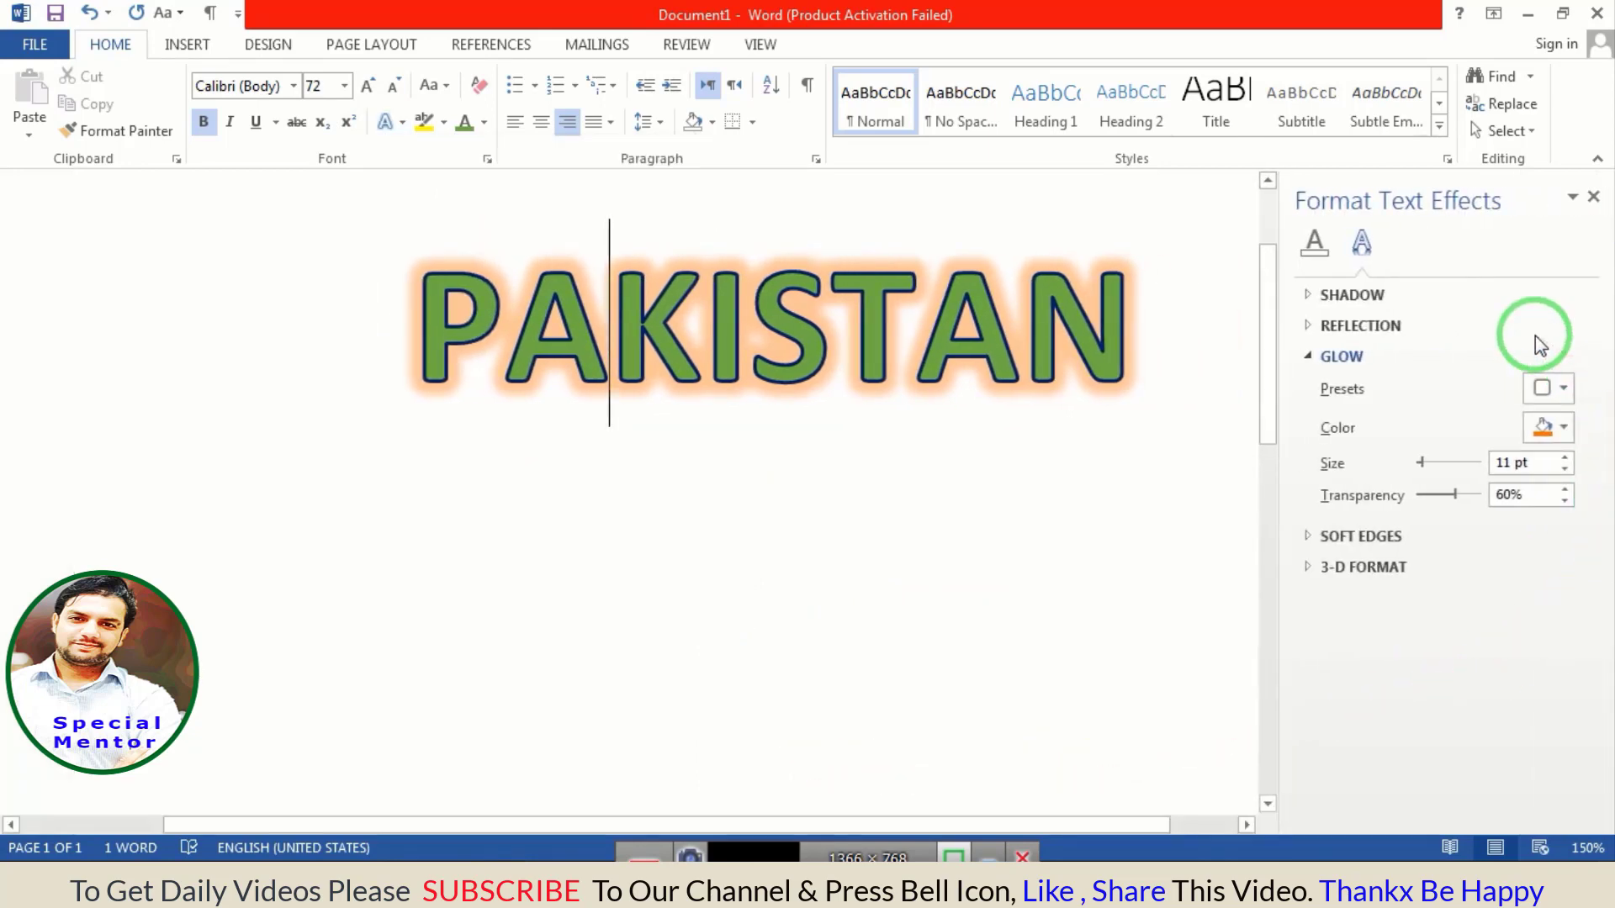
{"action": "mouse_move", "coordinate": [1497, 395]}
{"action": "left_mouse_down"}
{"action": "mouse_move", "coordinate": [1291, 318]}
{"action": "mouse_move", "coordinate": [1403, 486]}
{"action": "mouse_move", "coordinate": [1319, 515]}
{"action": "left_mouse_up"}
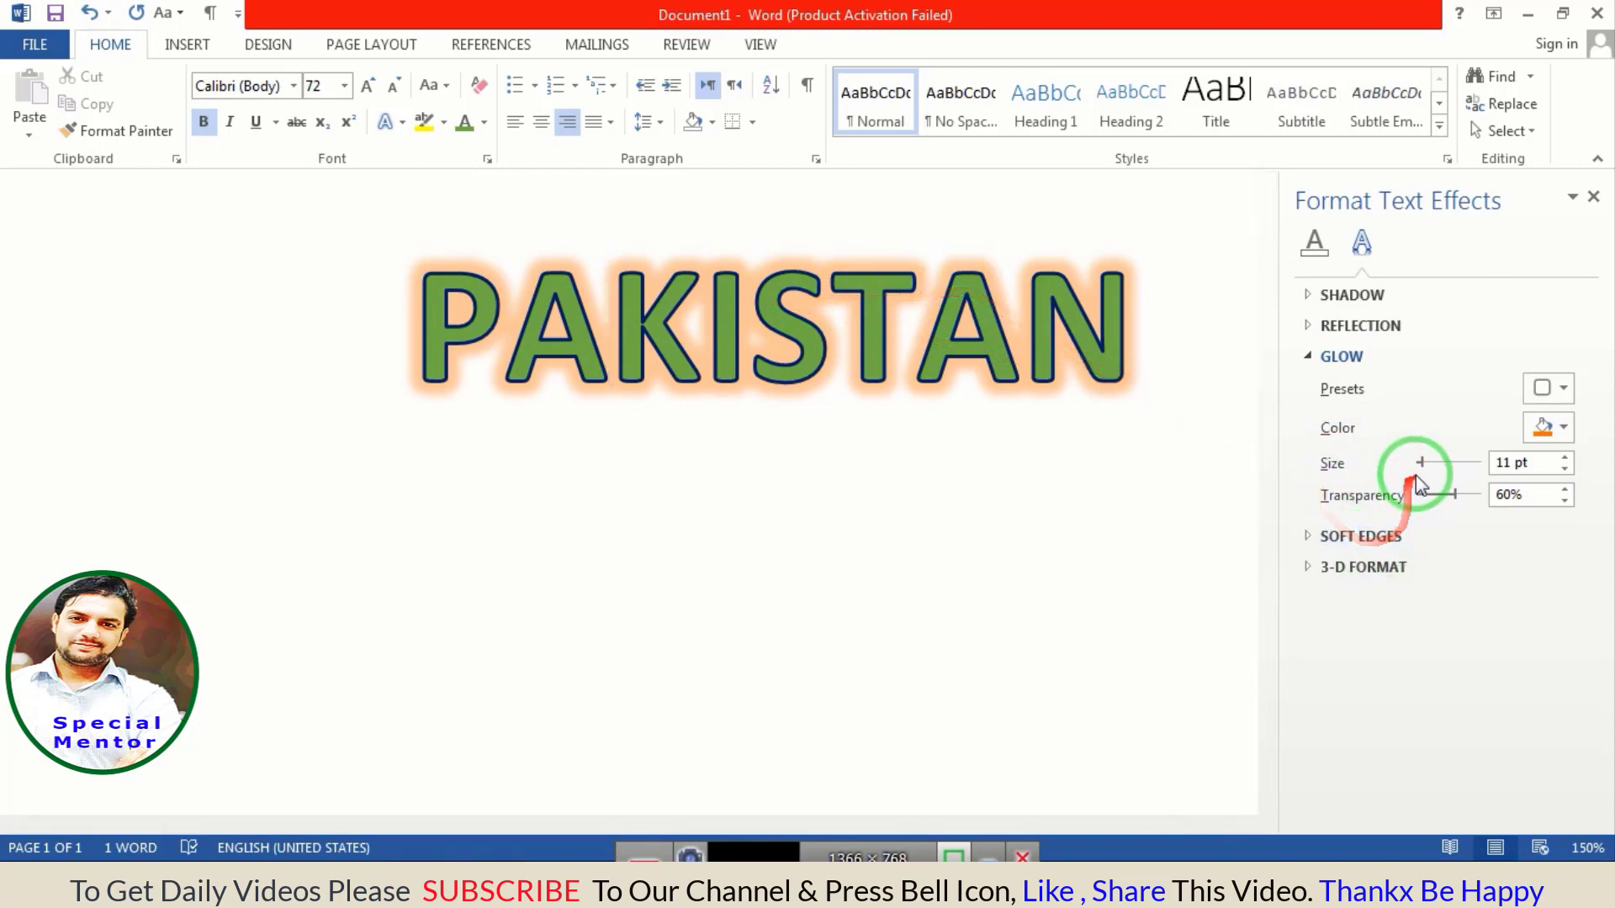
{"action": "mouse_move", "coordinate": [1421, 462]}
{"action": "left_mouse_down"}
{"action": "mouse_move", "coordinate": [1446, 463]}
{"action": "mouse_move", "coordinate": [1423, 463]}
{"action": "mouse_move", "coordinate": [1441, 497]}
{"action": "left_mouse_up"}
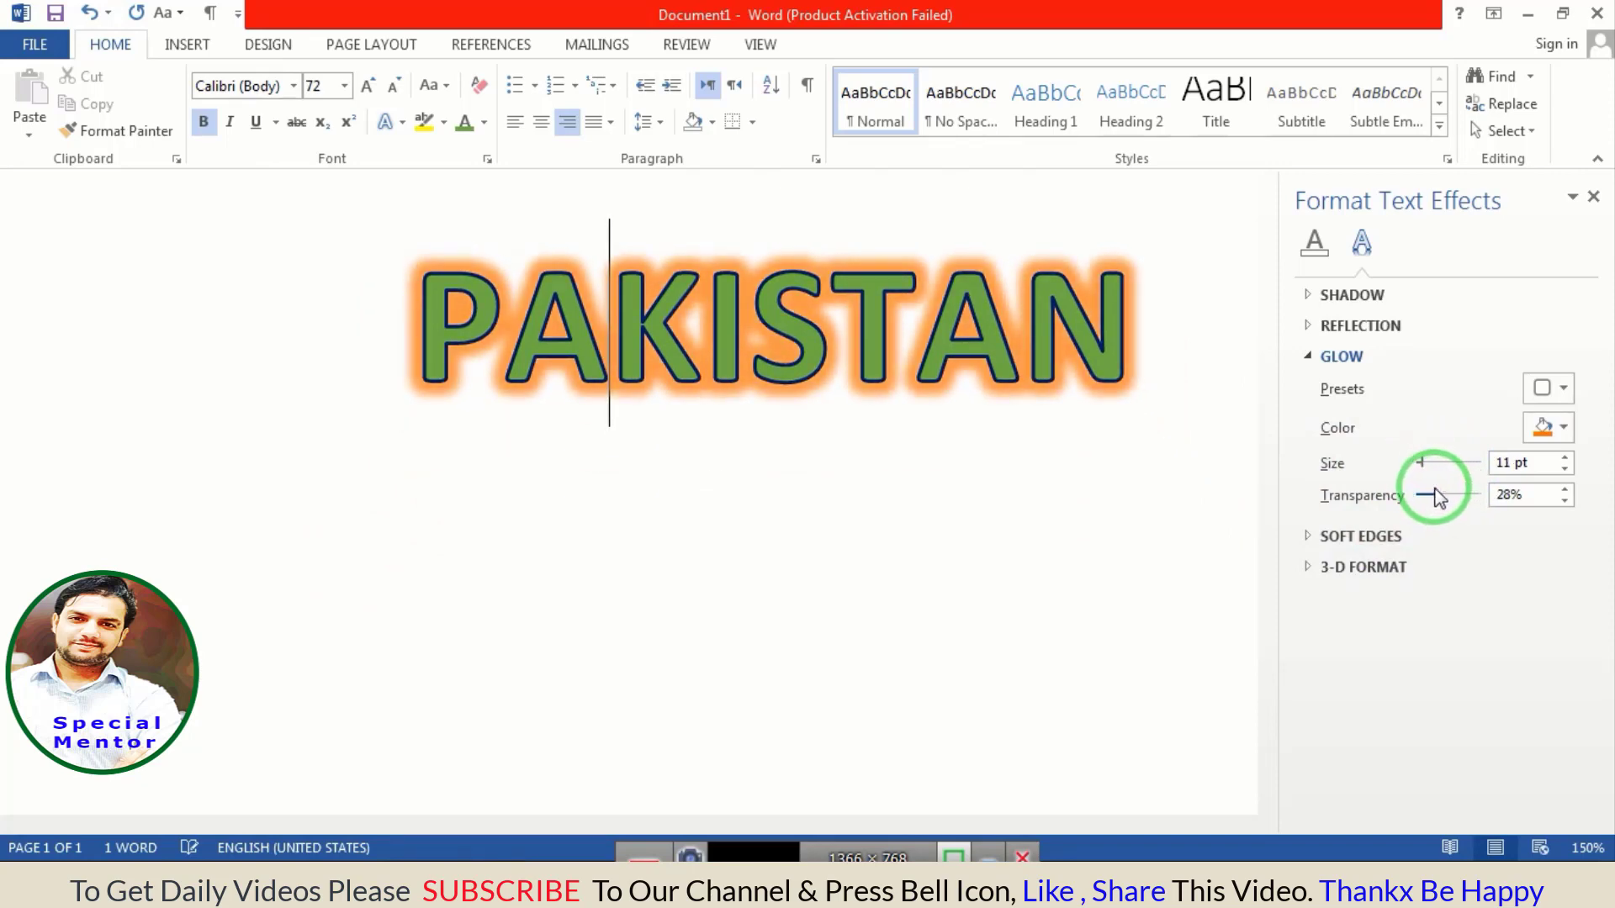
{"action": "left_click", "coordinate": [1560, 431]}
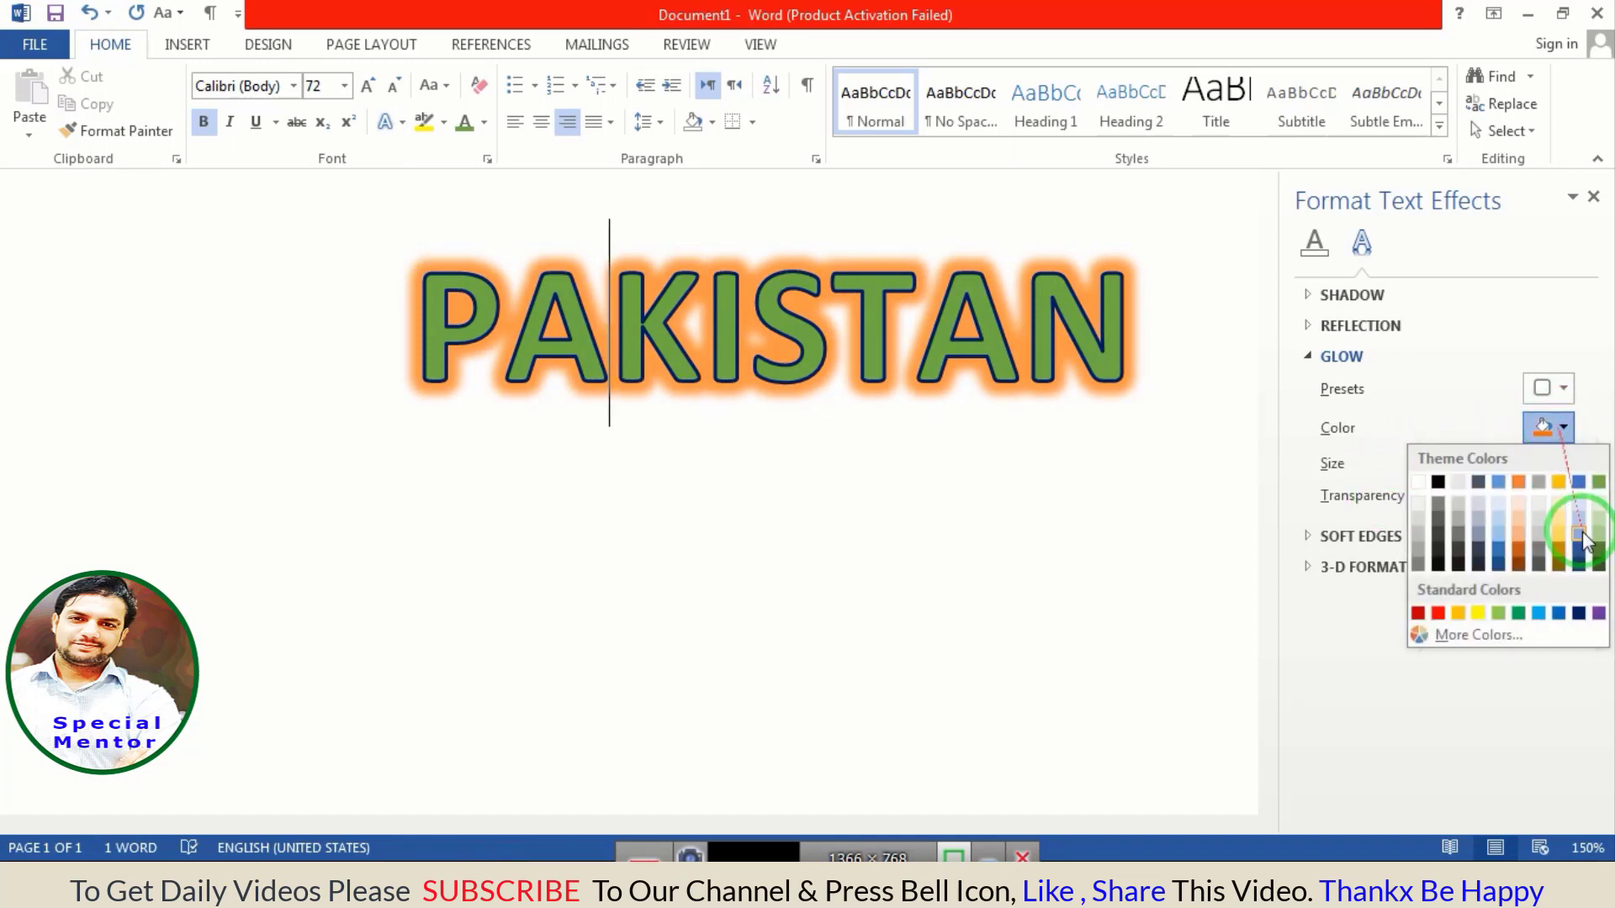
{"action": "left_click", "coordinate": [1543, 615]}
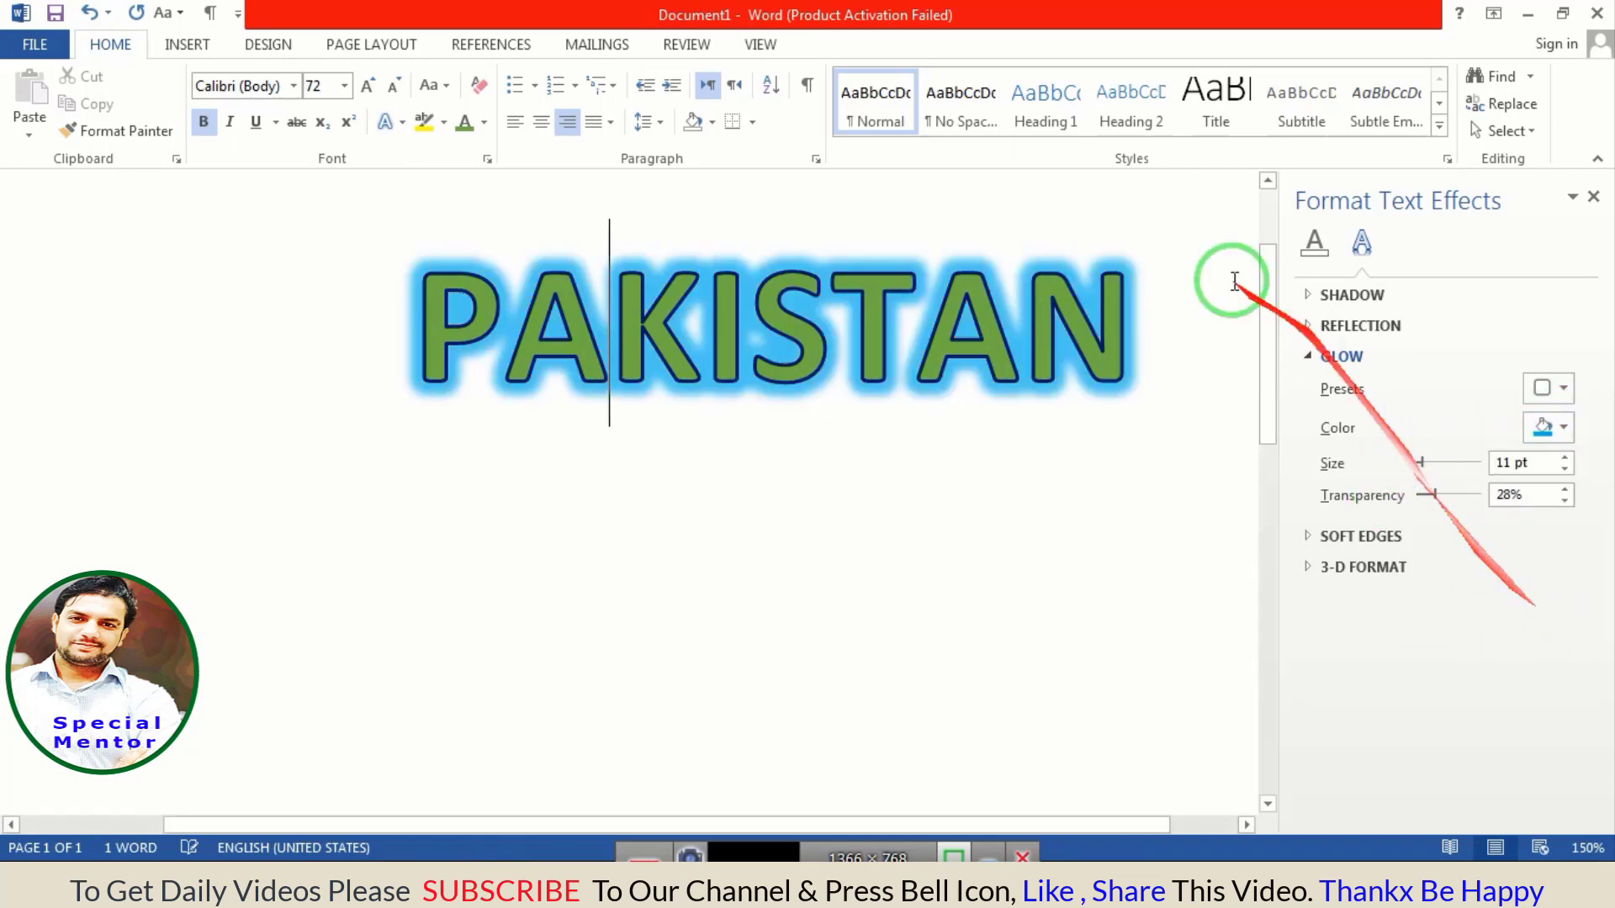
{"action": "left_click", "coordinate": [1594, 193]}
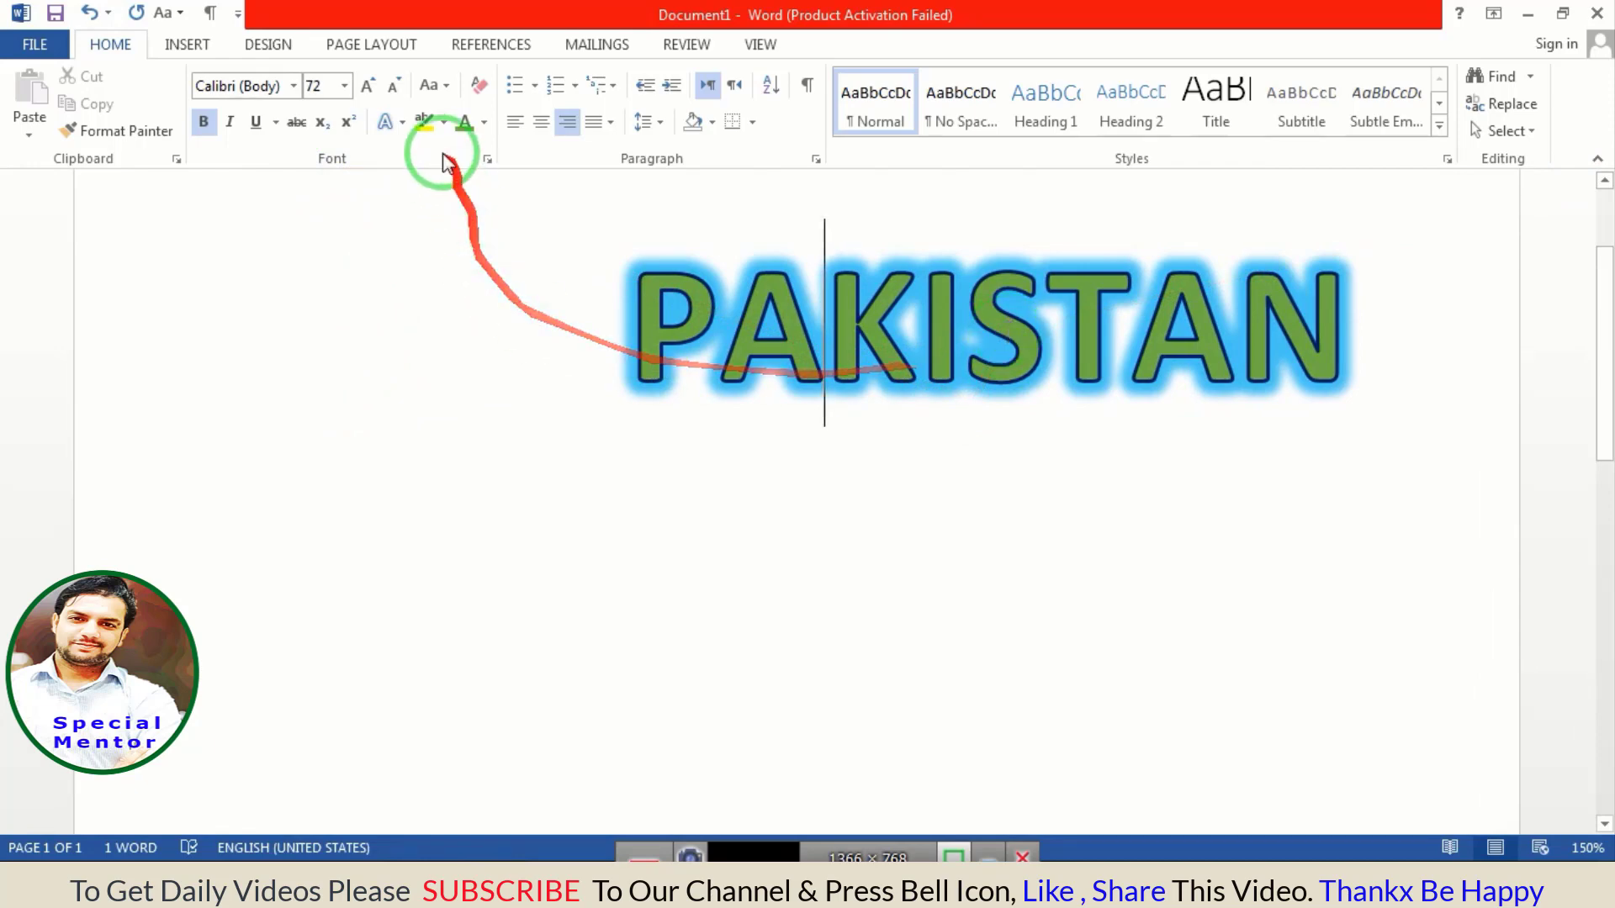
- Choose No Glow for PAKISTAN and preview the text effect presets
{"action": "left_click", "coordinate": [402, 122]}
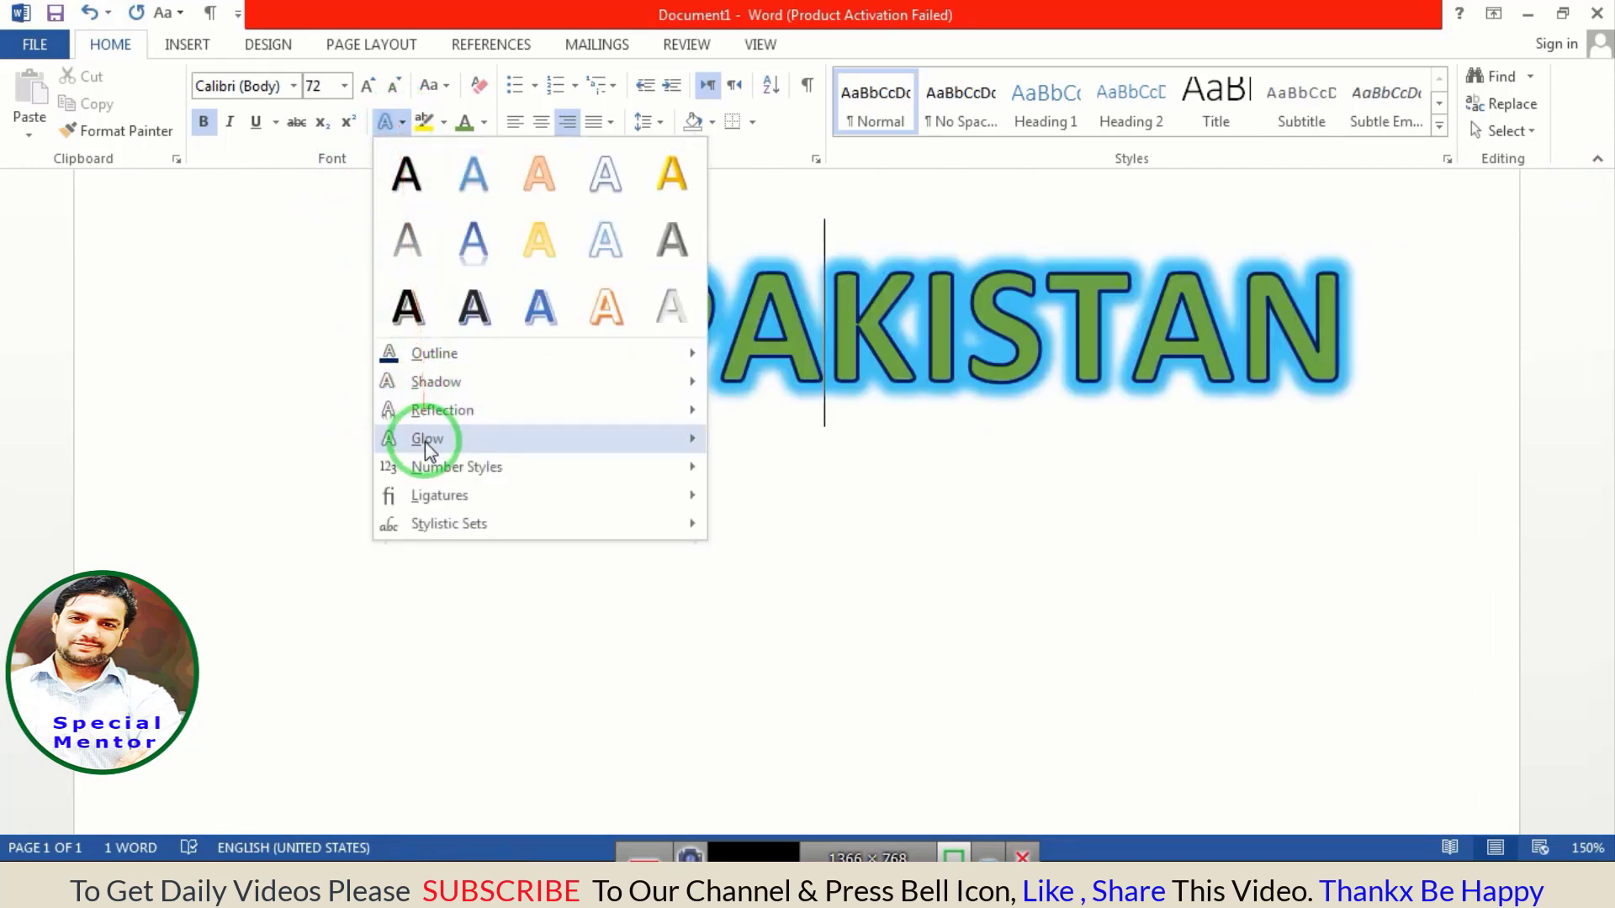
{"action": "mouse_move", "coordinate": [427, 437]}
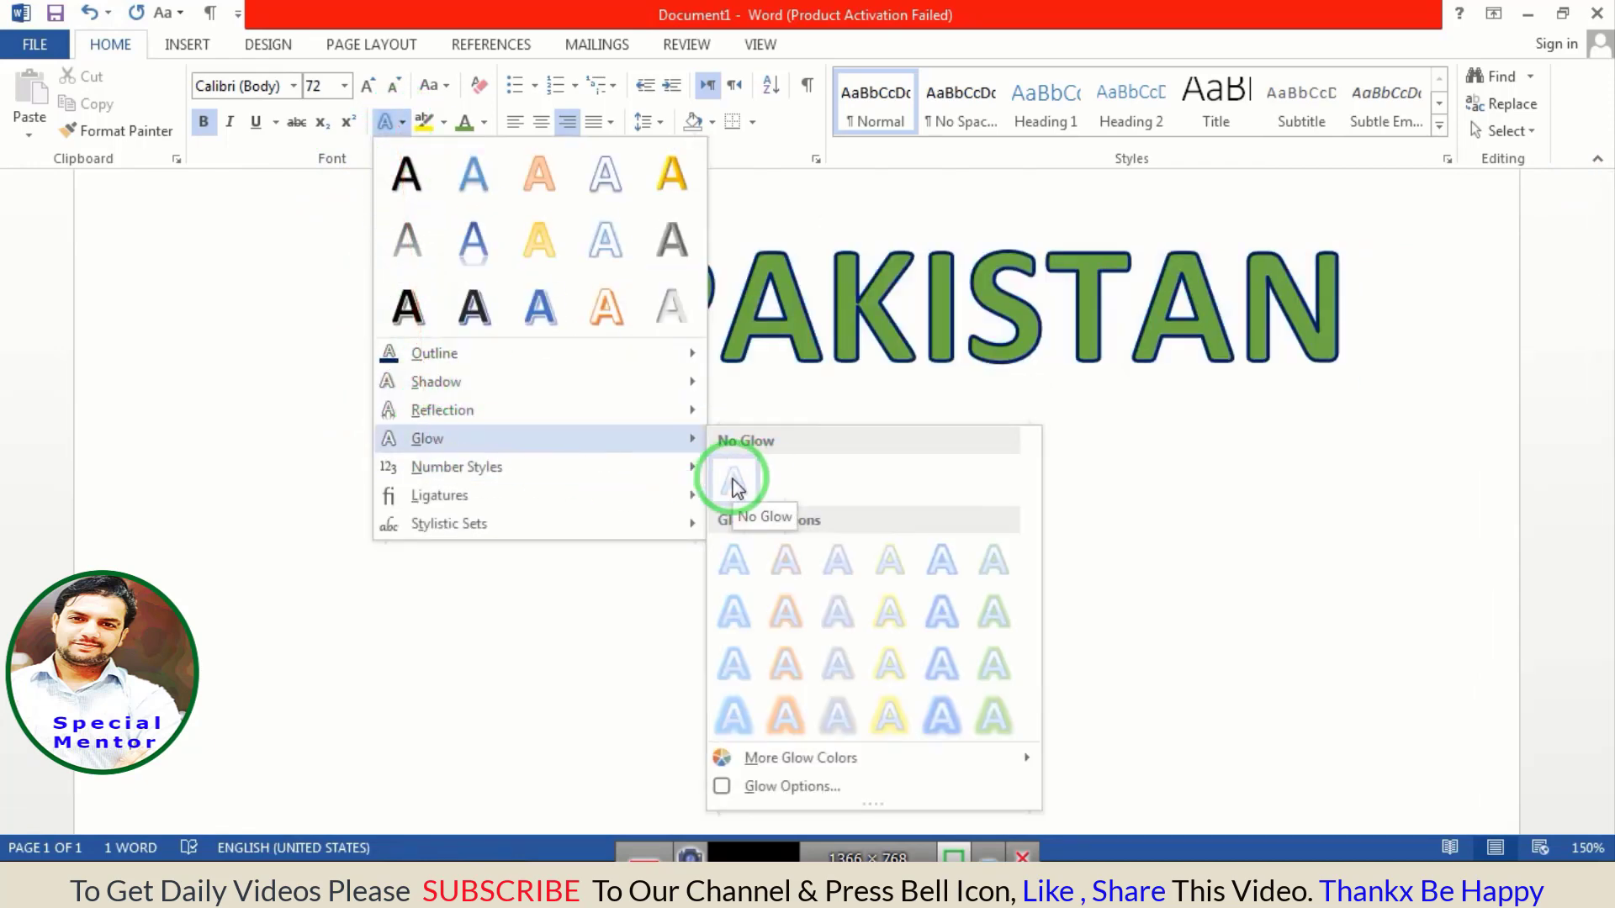
{"action": "left_click", "coordinate": [732, 484]}
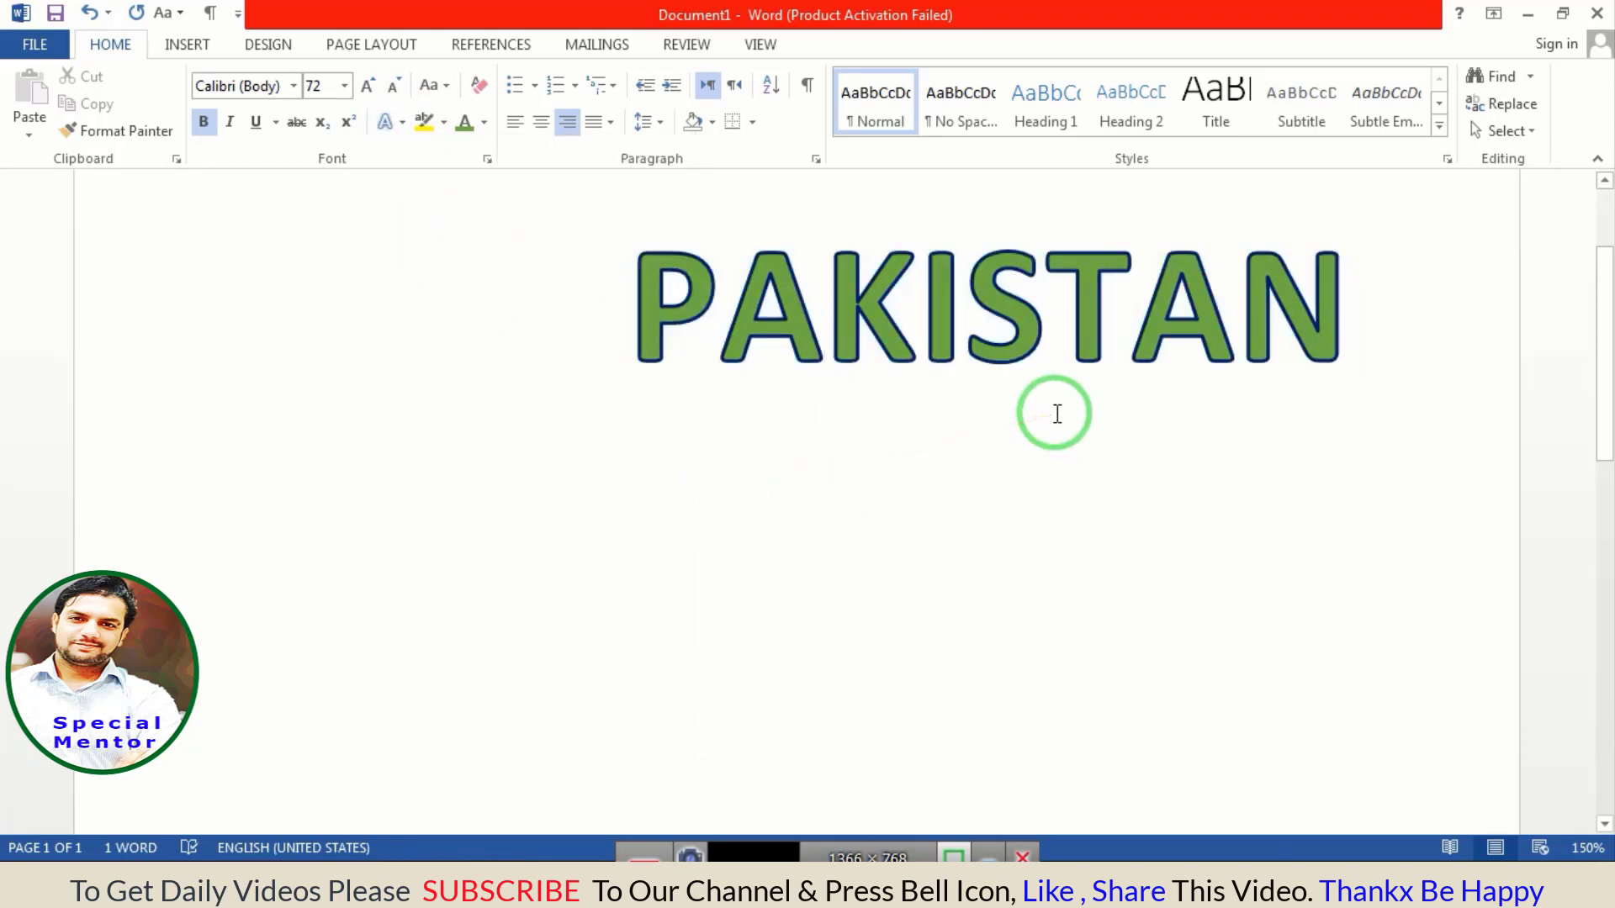
{"action": "left_click", "coordinate": [402, 122]}
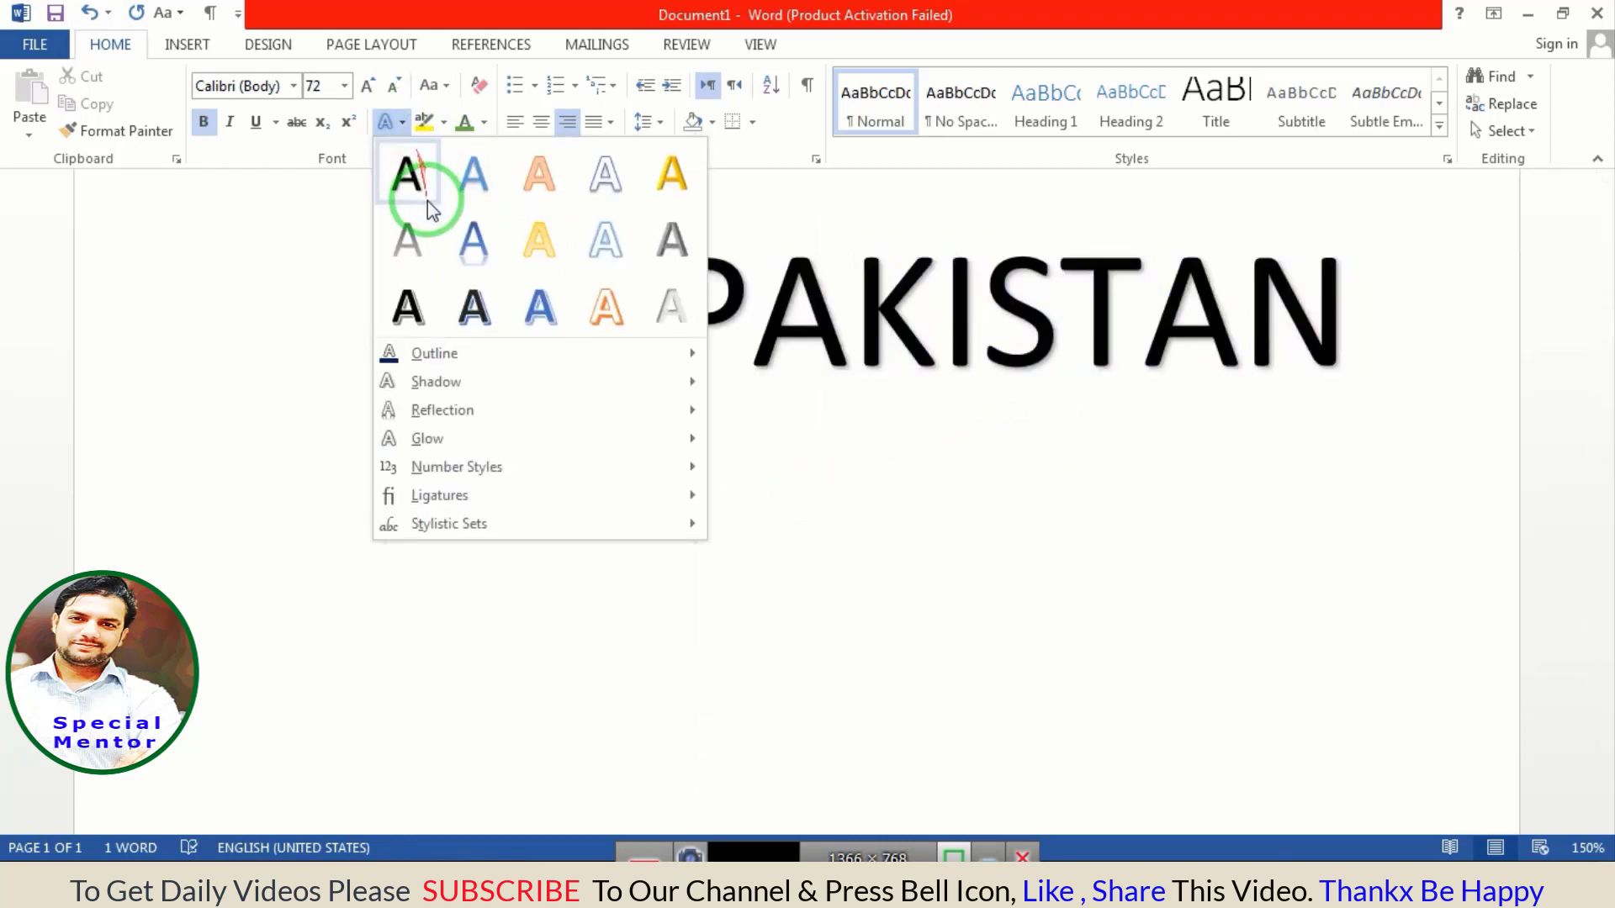